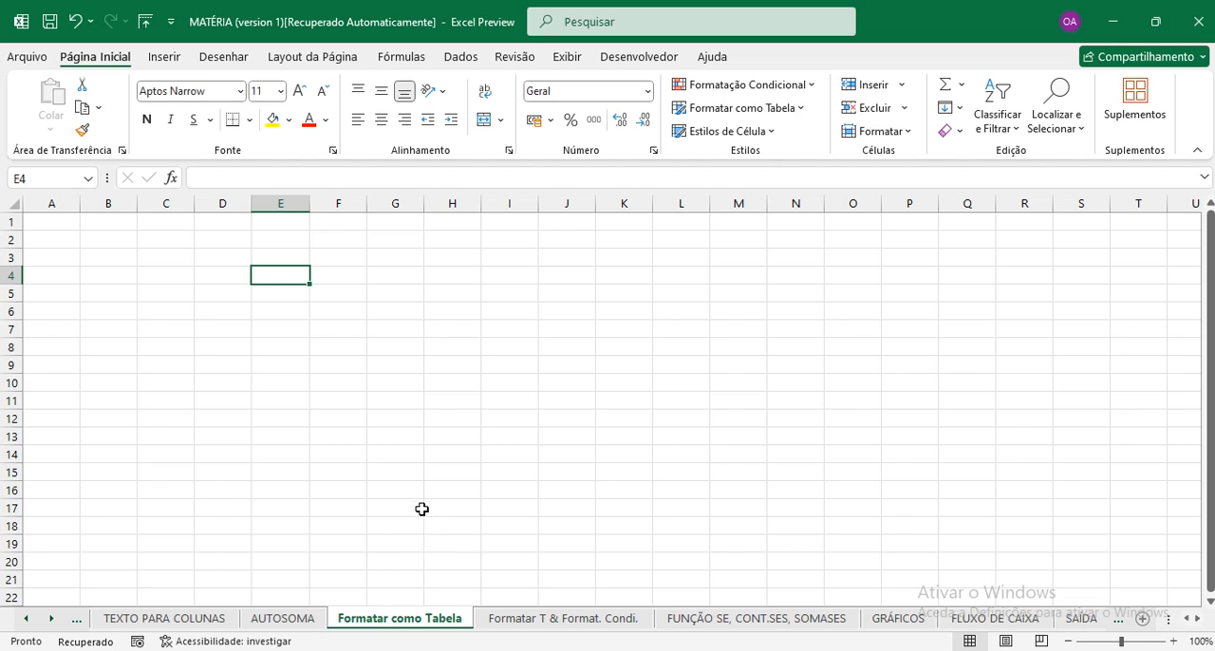
Enter the table headers "Aluno" in D4 and "1ª Trimestre" in E4.
click(219, 278)
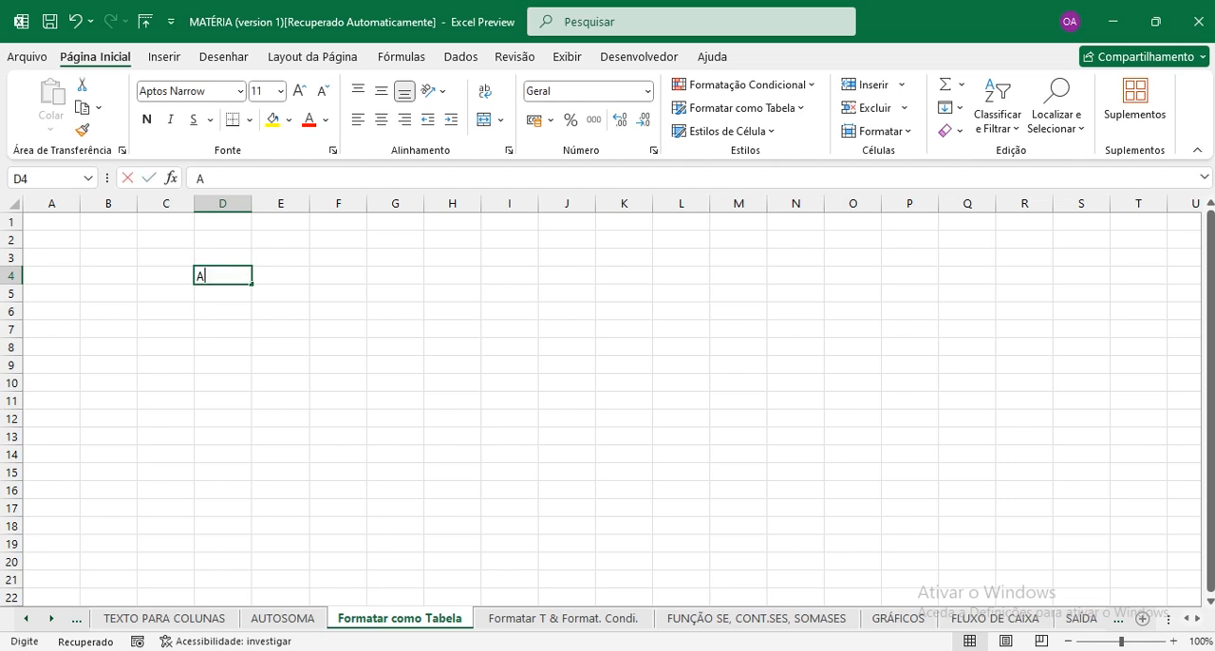
text(Aluno)
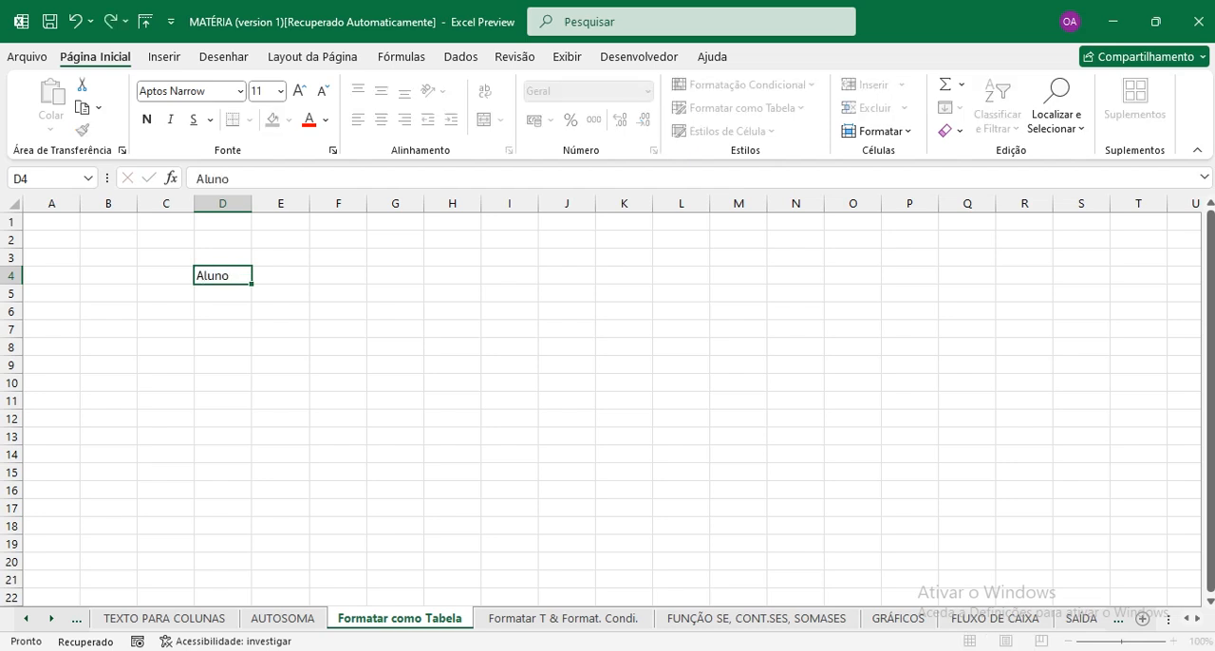
key(Tab)
text(1)
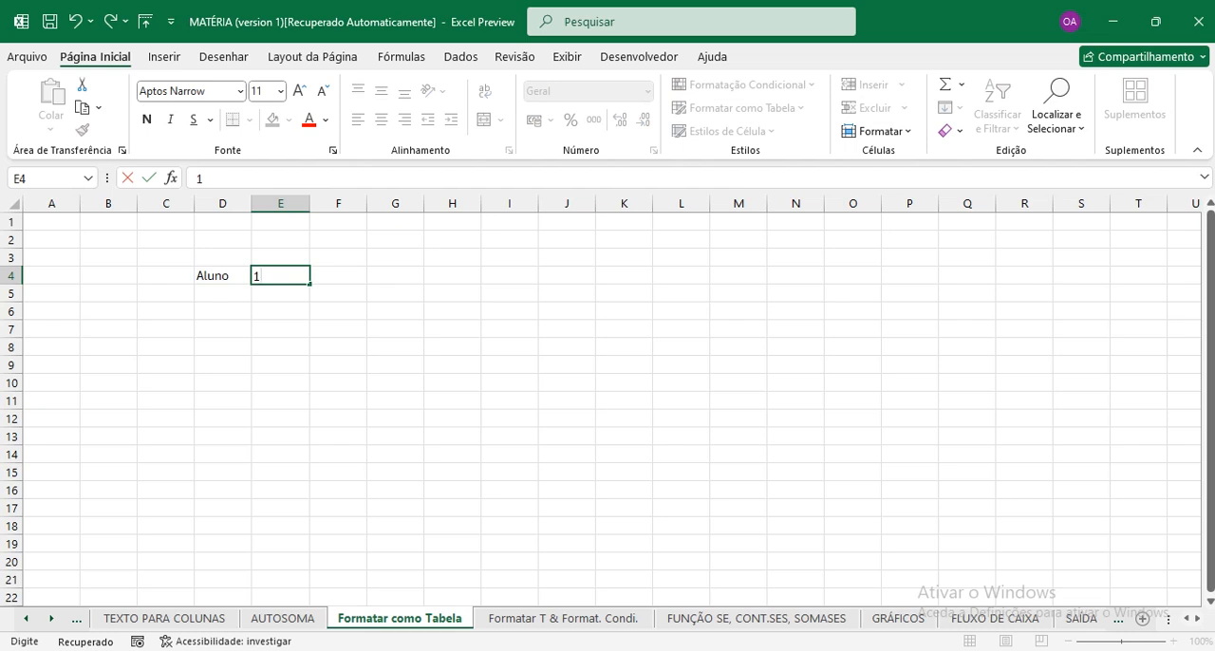
text(ª Trimestre)
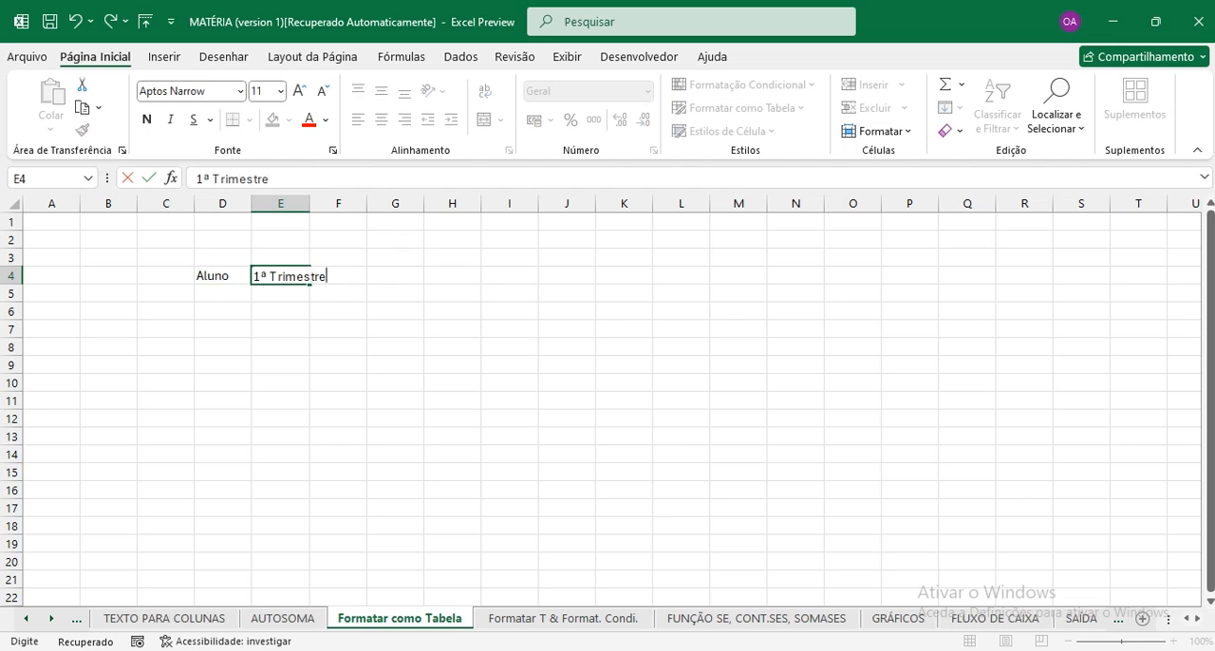
key(Tab)
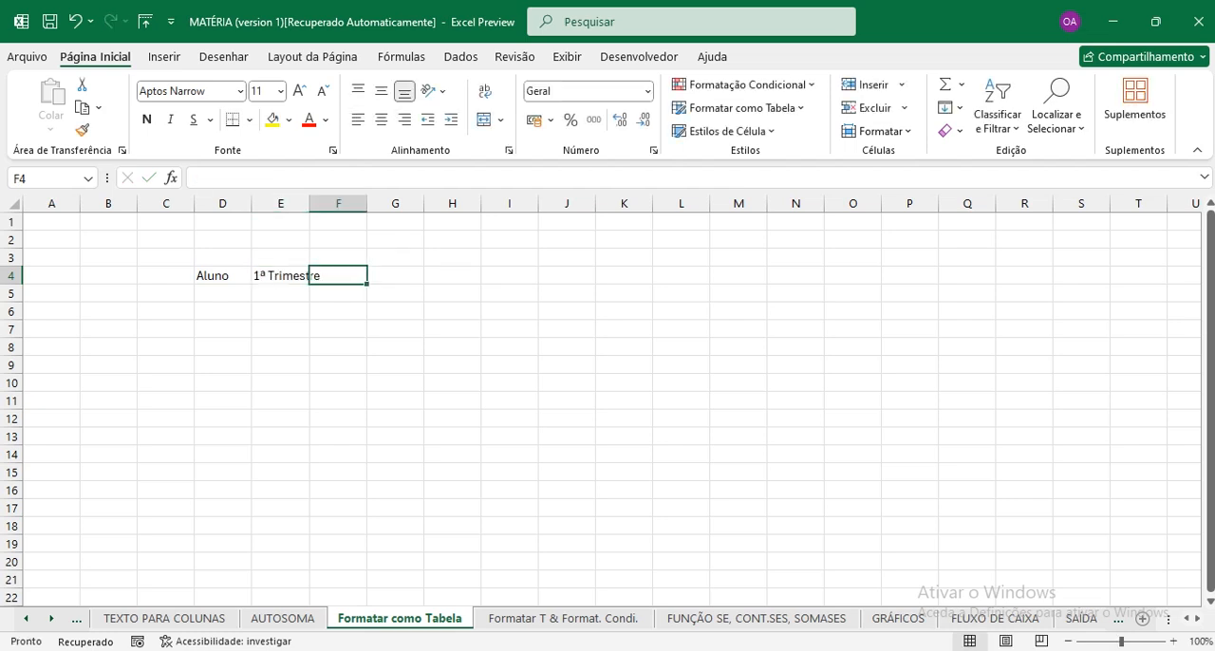
Copy the "1ª Trimestre" header from E4 into F4 and G4.
click(295, 277)
key(ctrl+c)
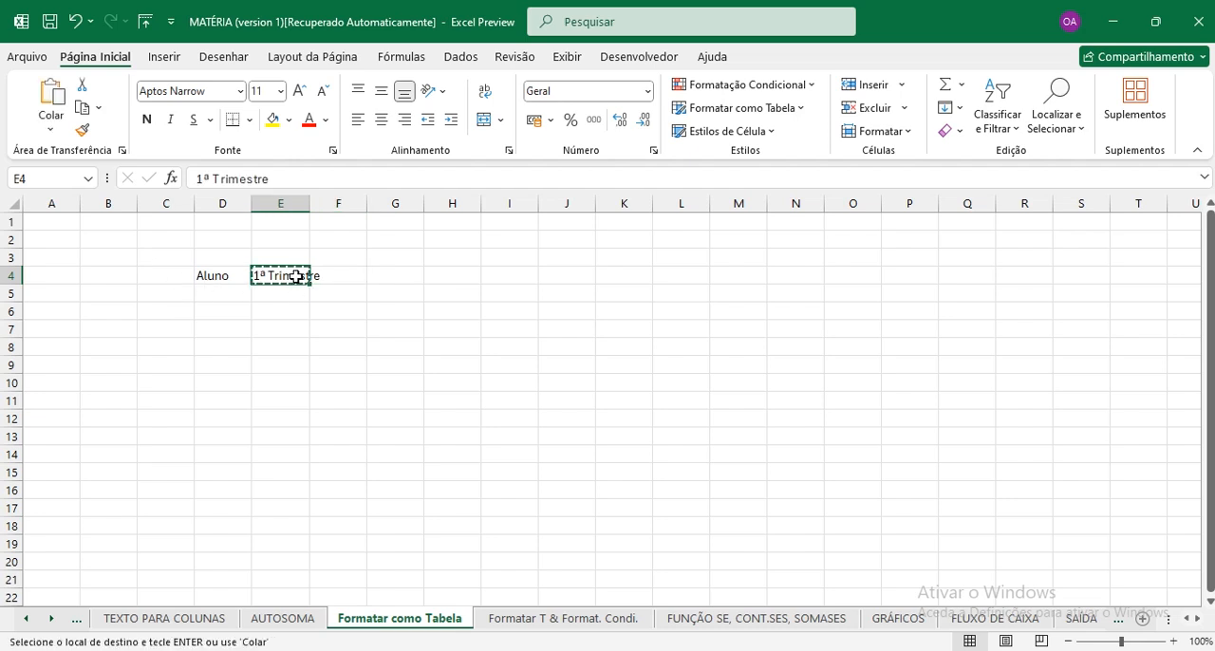
drag(338, 279, 404, 273)
key(ctrl+v)
key(ctrl+z)
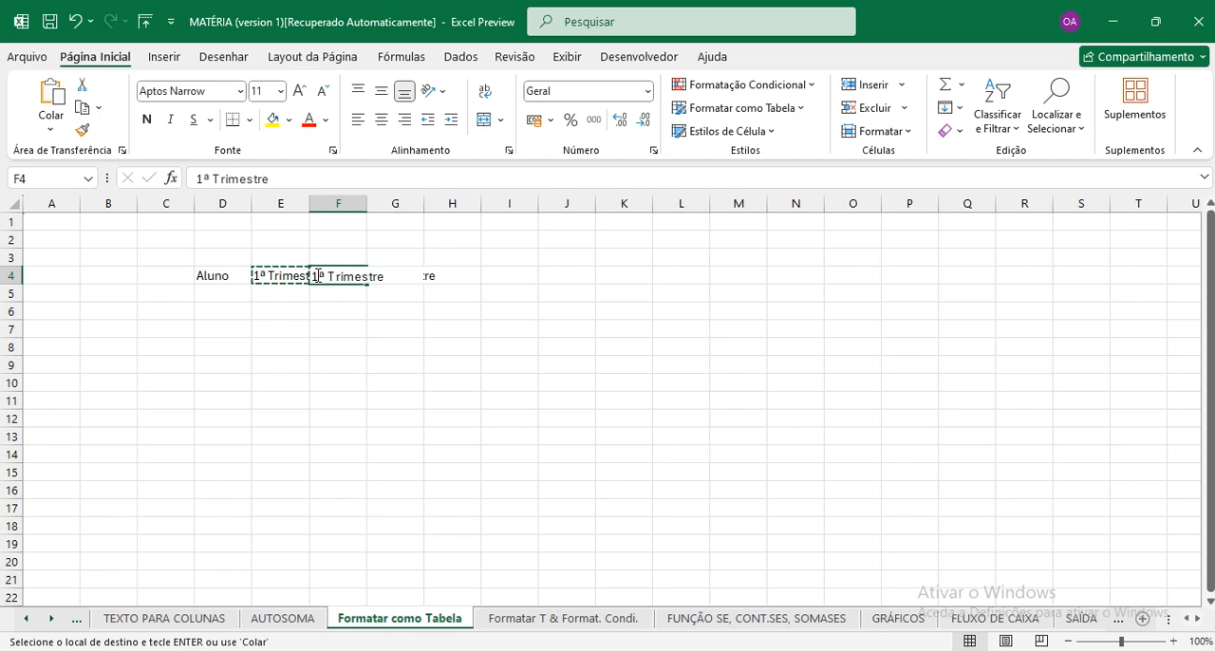
Change the copied headers to "2ª Trimestre" in F4 and "3ª Trimestre" in G4.
key(F2)
key(Delete)
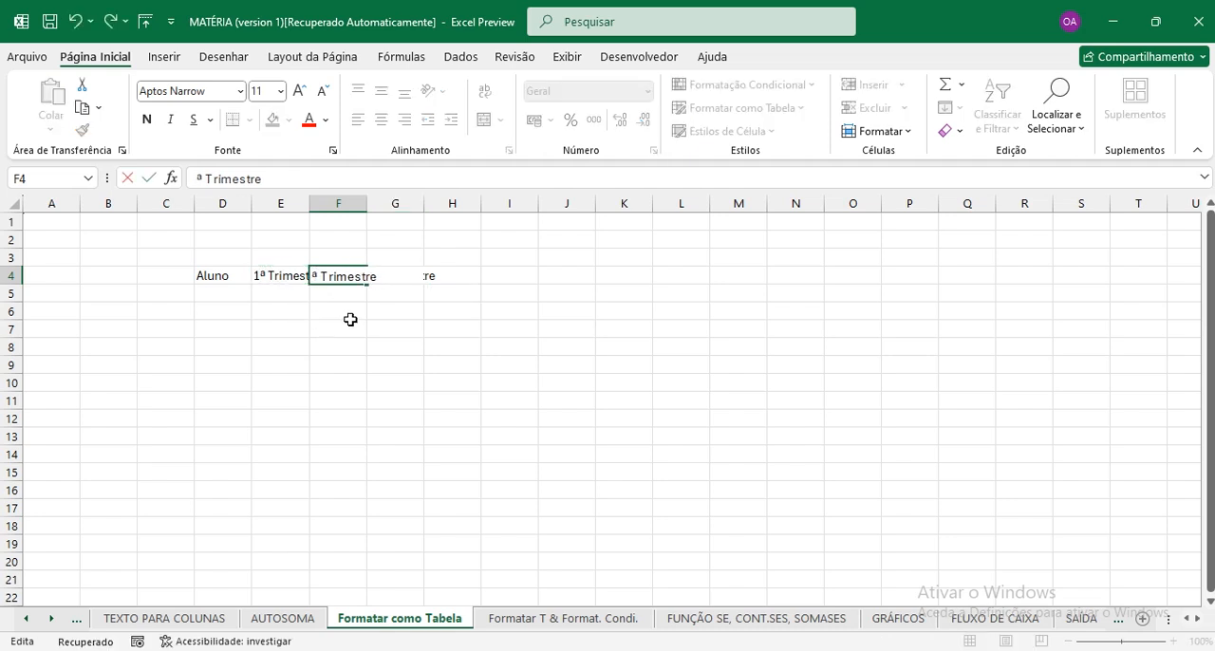
text(2)
key(Tab)
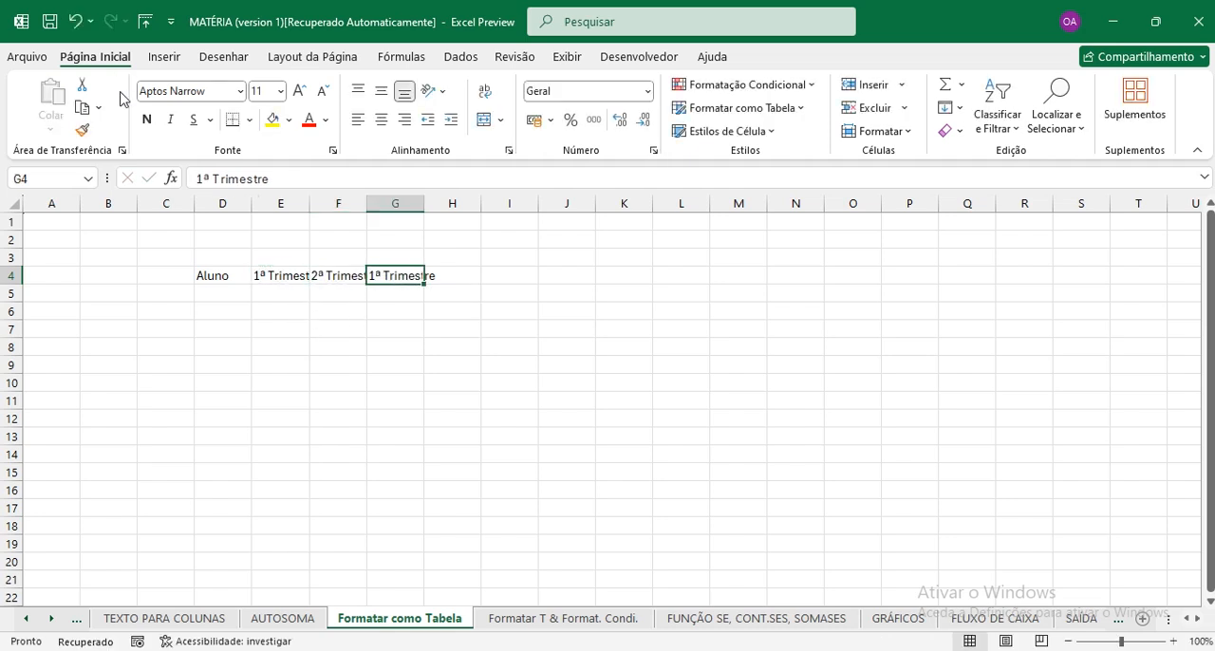
click(216, 178)
key(BackSpace)
text(3)
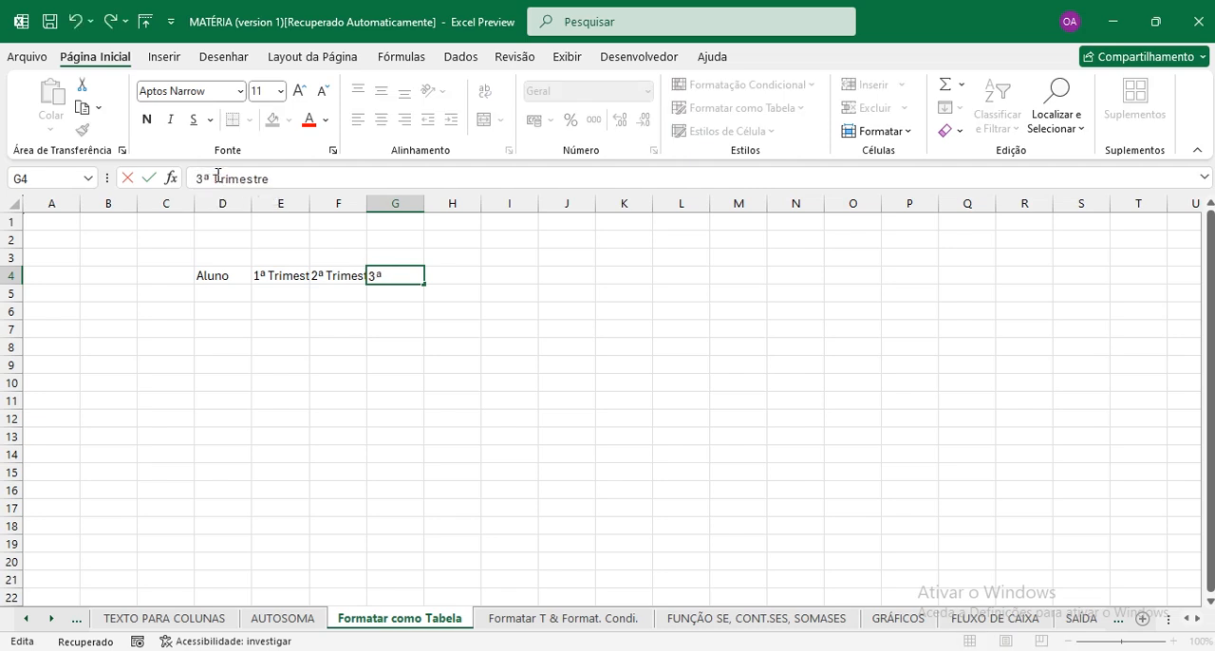
key(Tab)
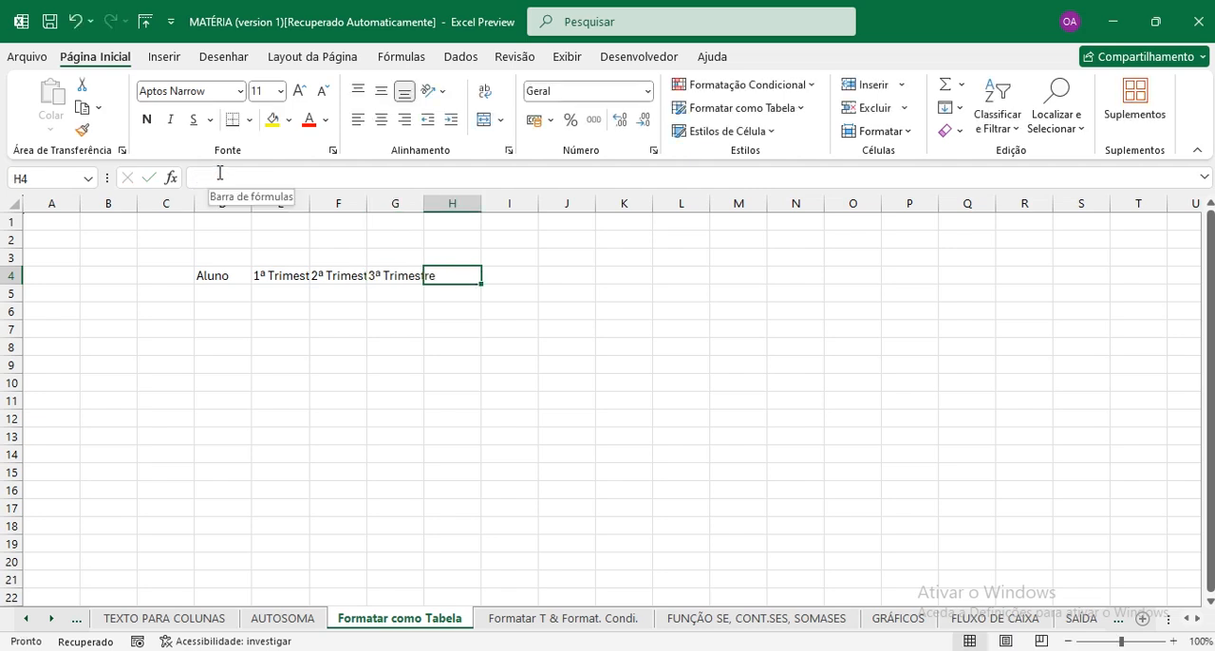
Add the headers "média" in H4 and "Resultado" in I4.
text(média)
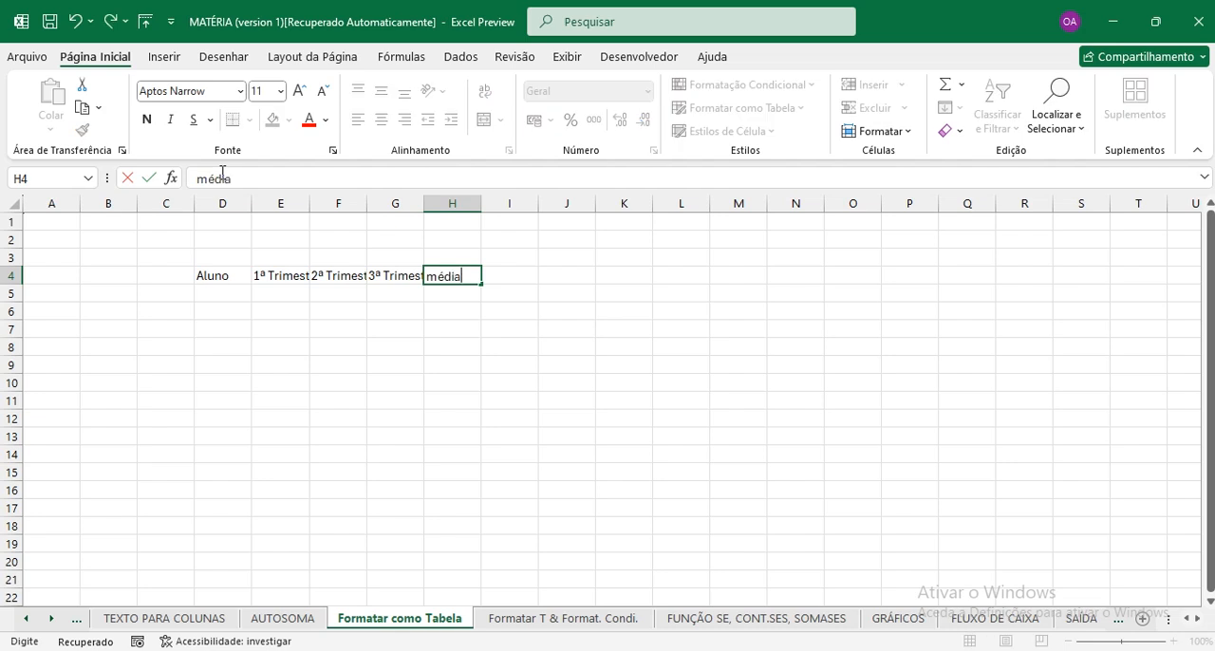
key(Tab)
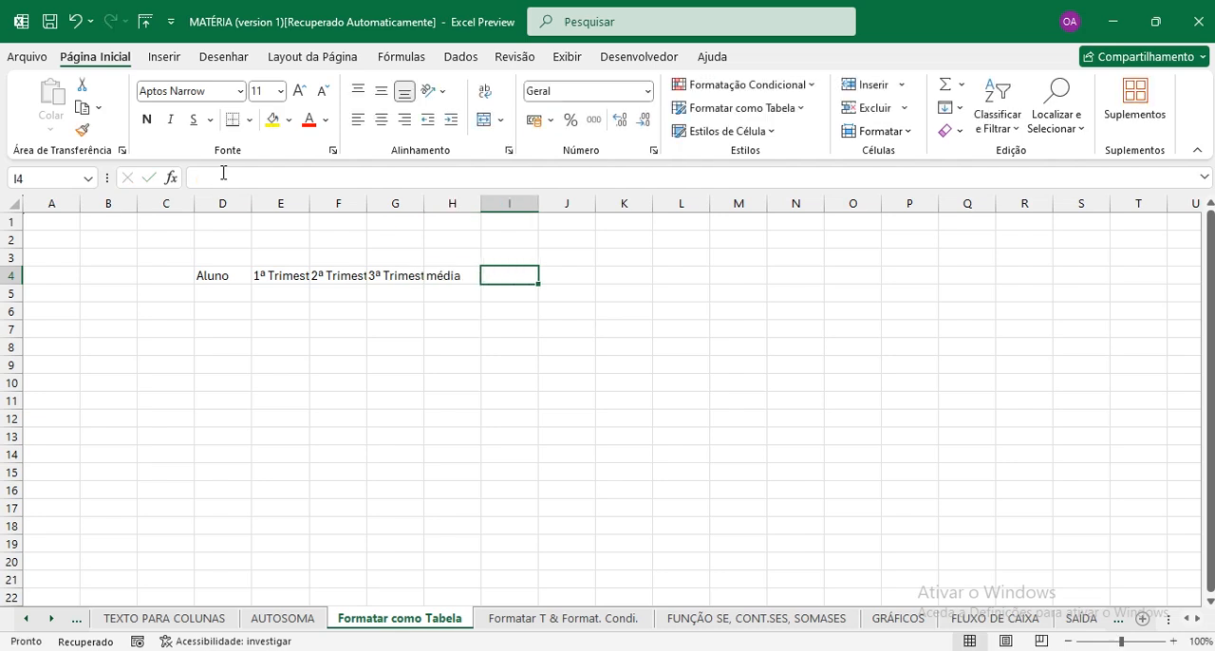
text(Resultado)
key(Tab)
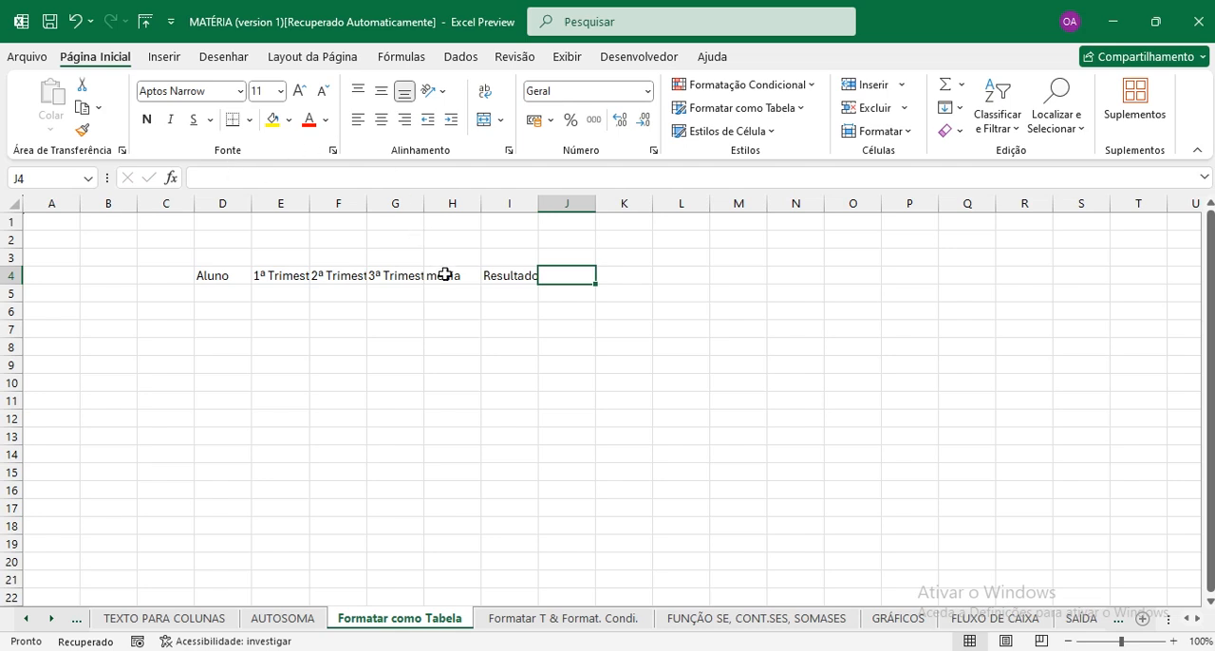
Capitalize the header in H4 so it reads "Média".
click(444, 274)
click(211, 176)
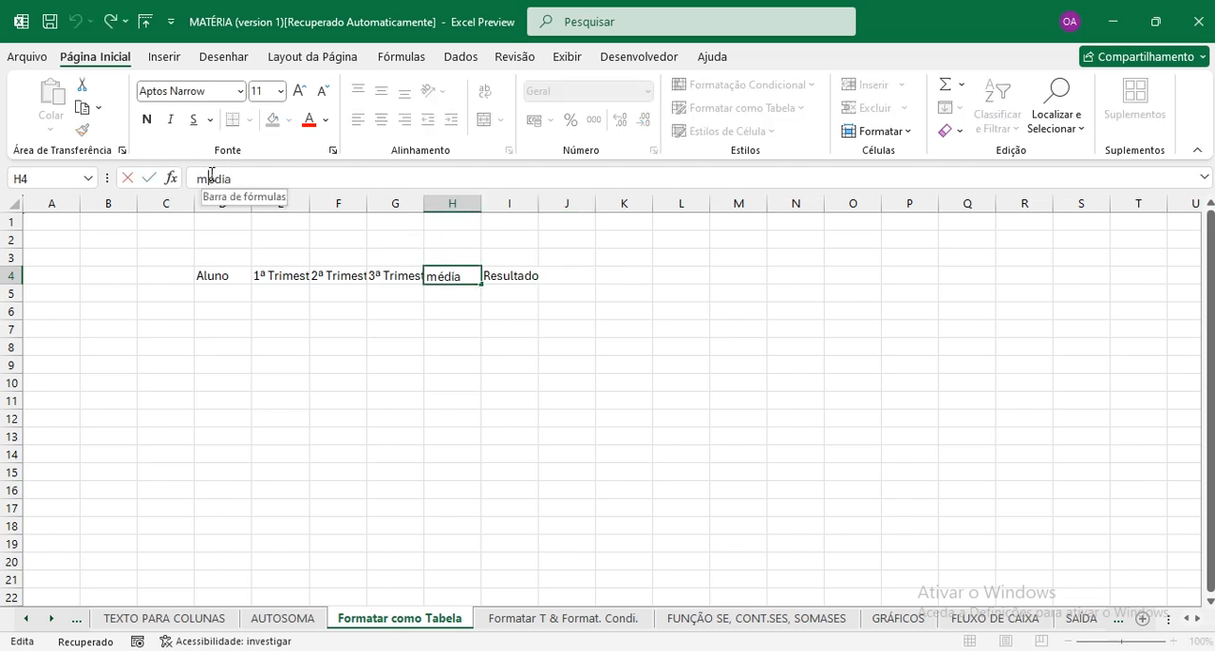
key(BackSpace)
text(M)
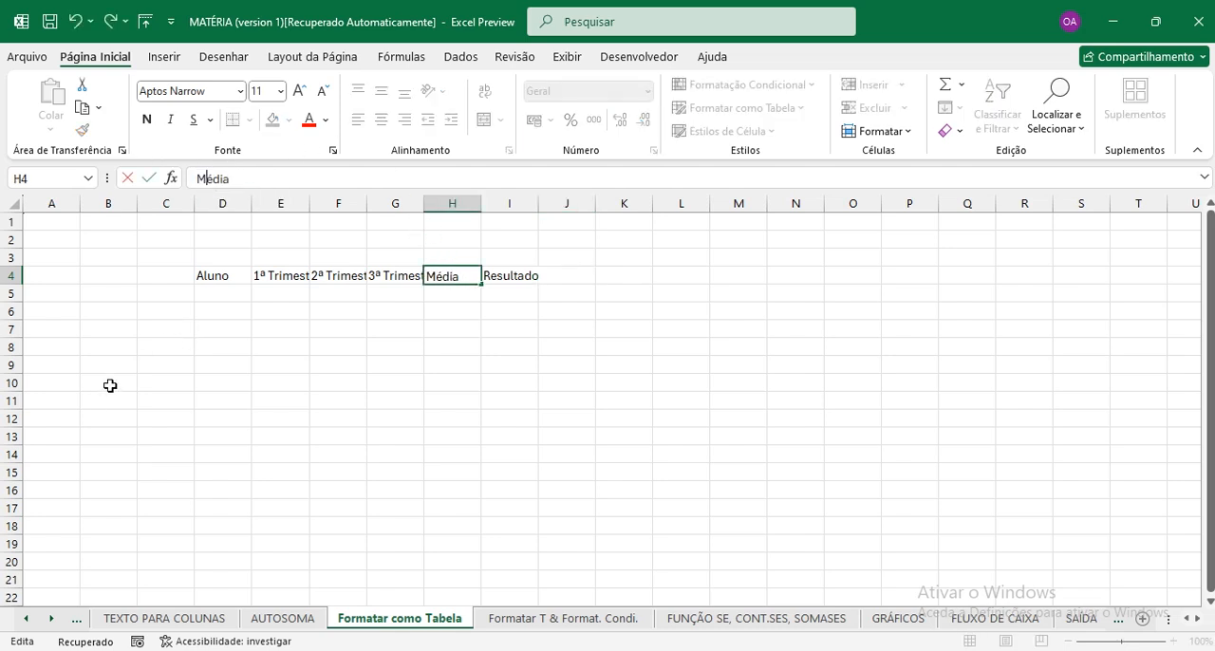
key(Tab)
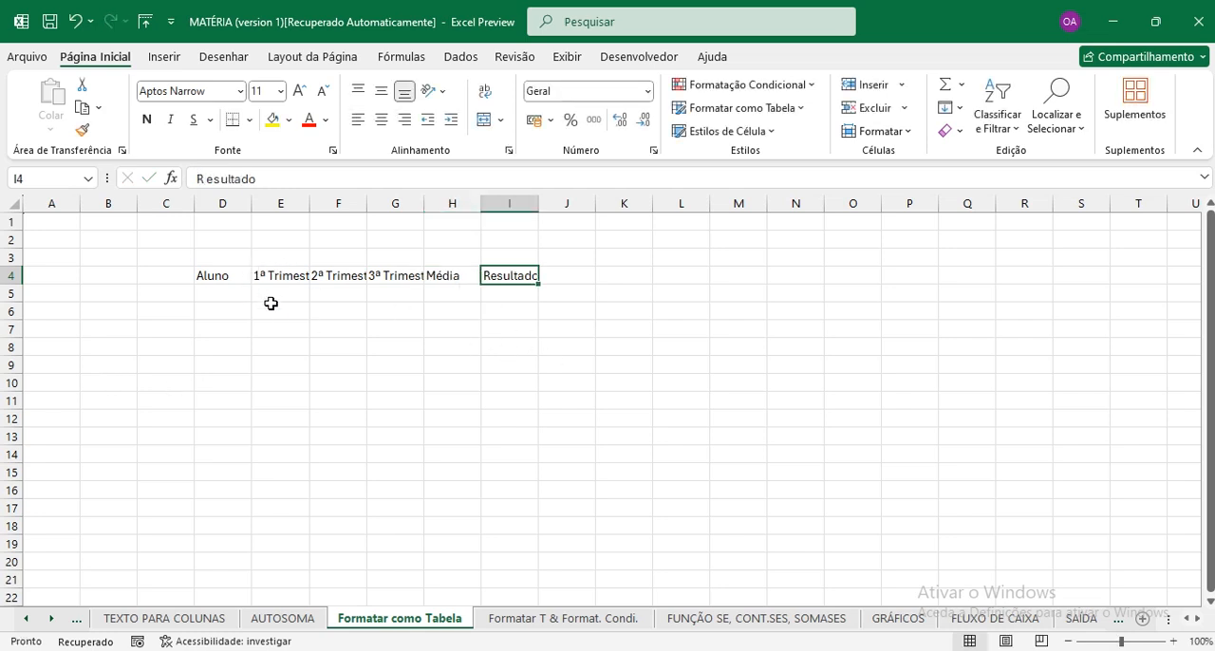
click(283, 276)
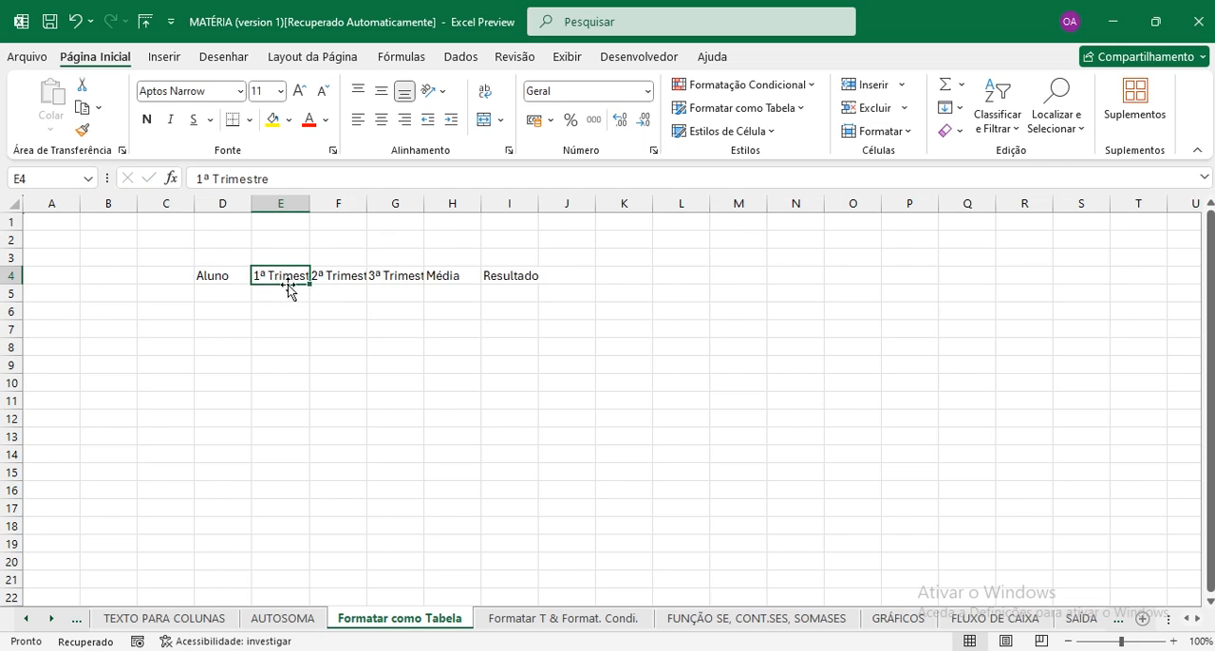
click(291, 303)
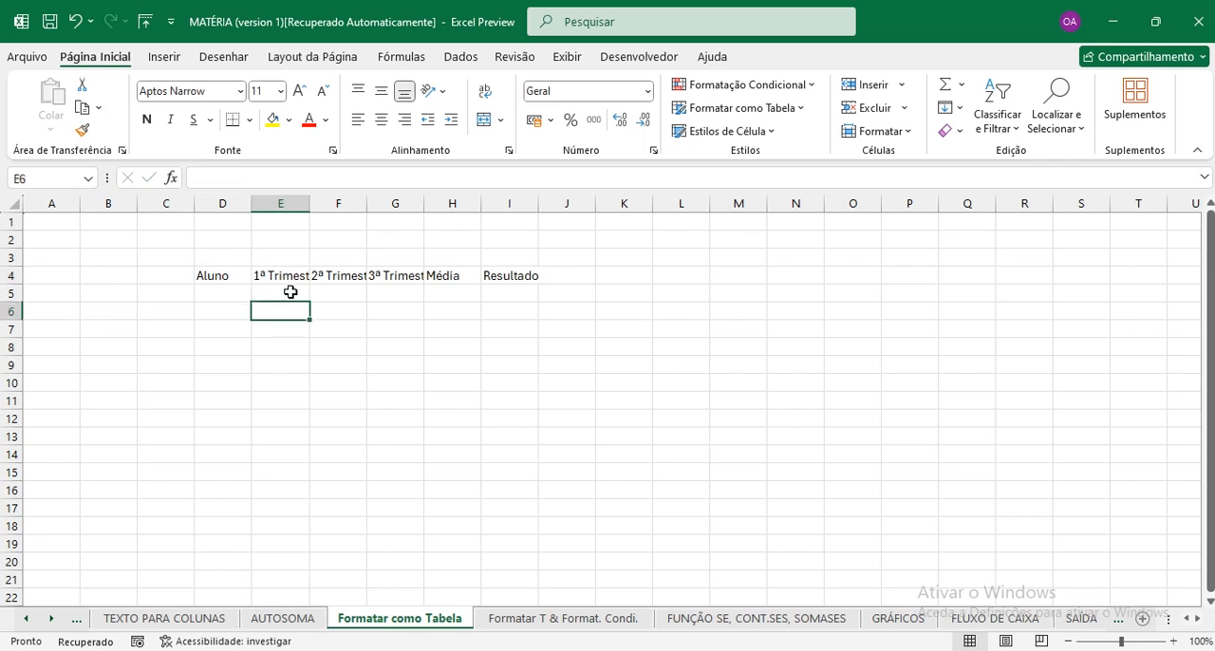
click(290, 278)
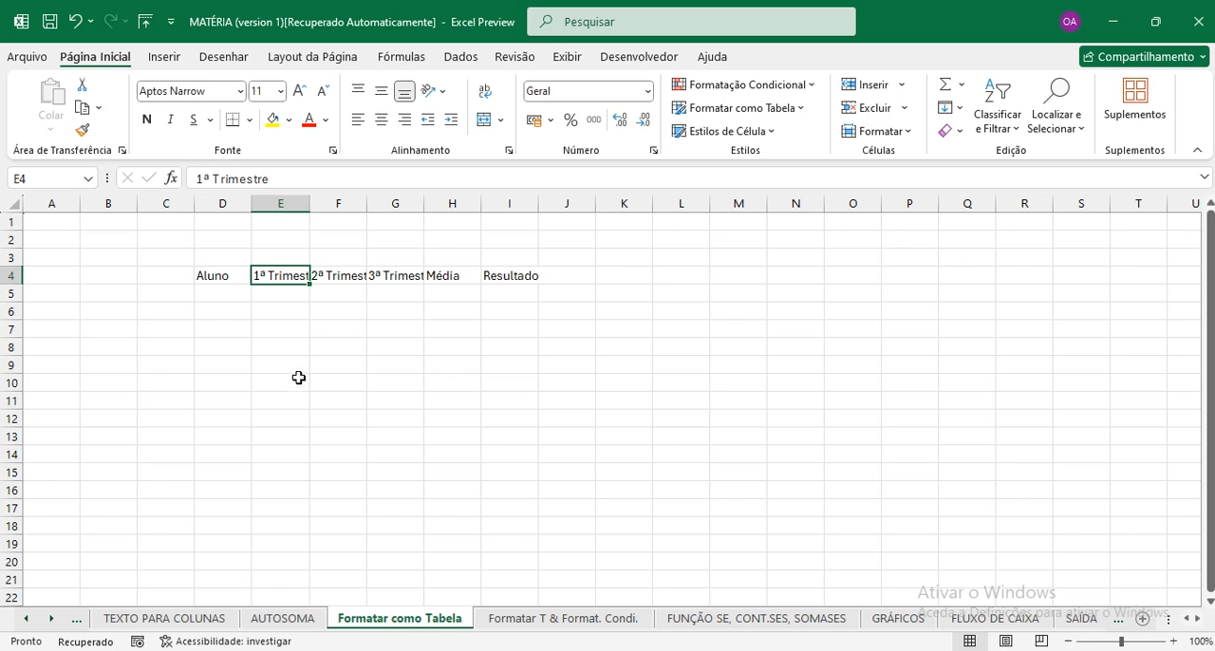
click(285, 309)
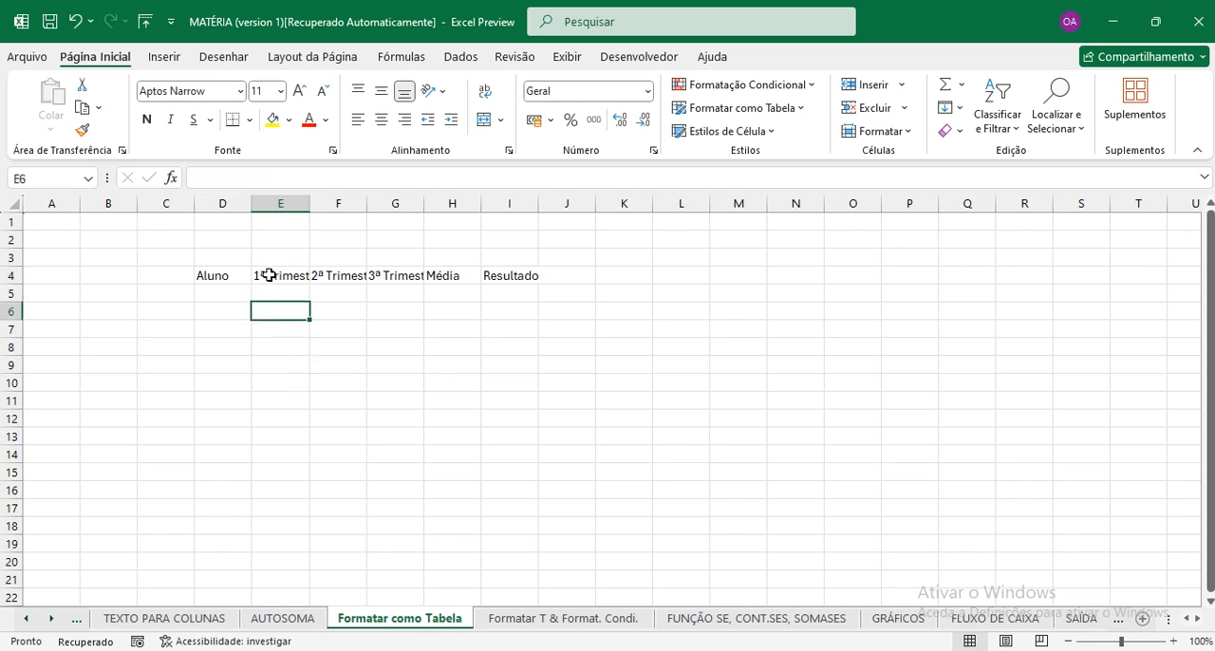
click(283, 274)
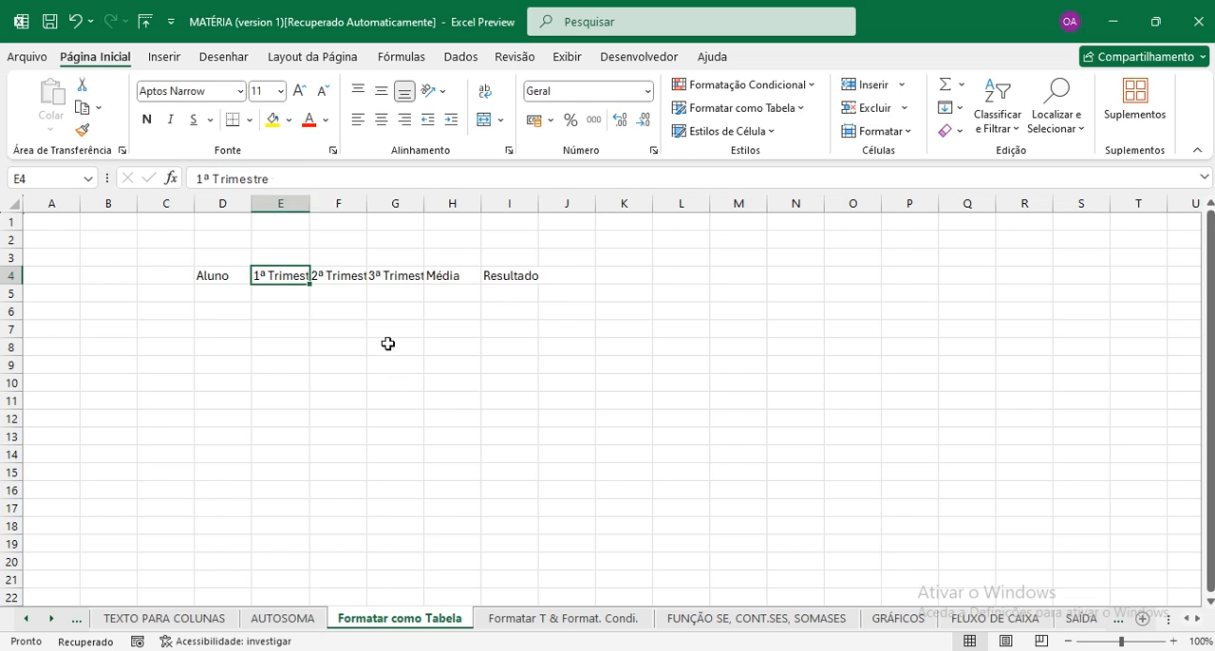
click(343, 276)
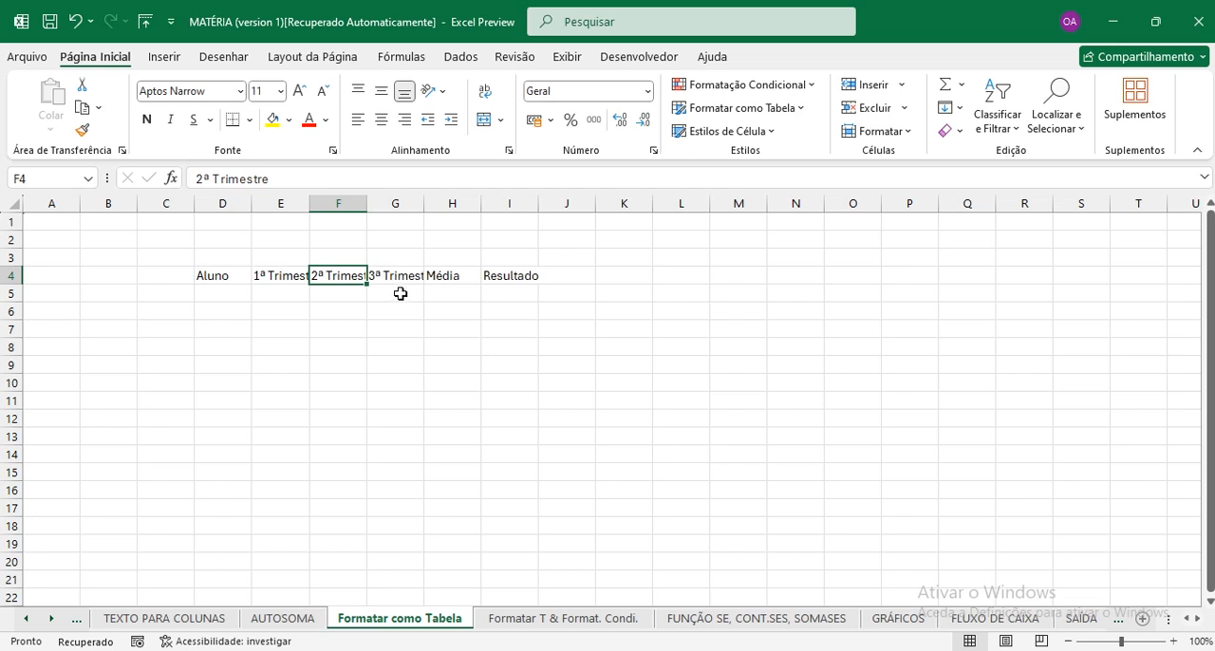
click(293, 317)
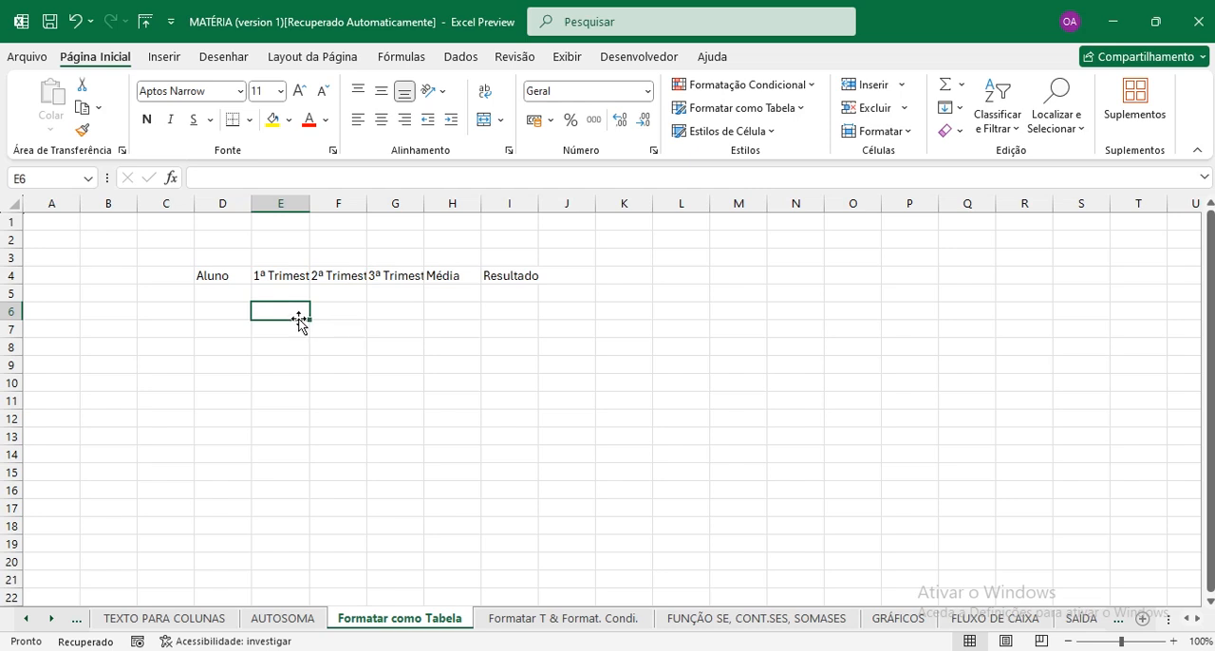
Apply all borders (Todas as Bordas) to the range D4:I6.
click(221, 275)
drag(337, 287, 508, 322)
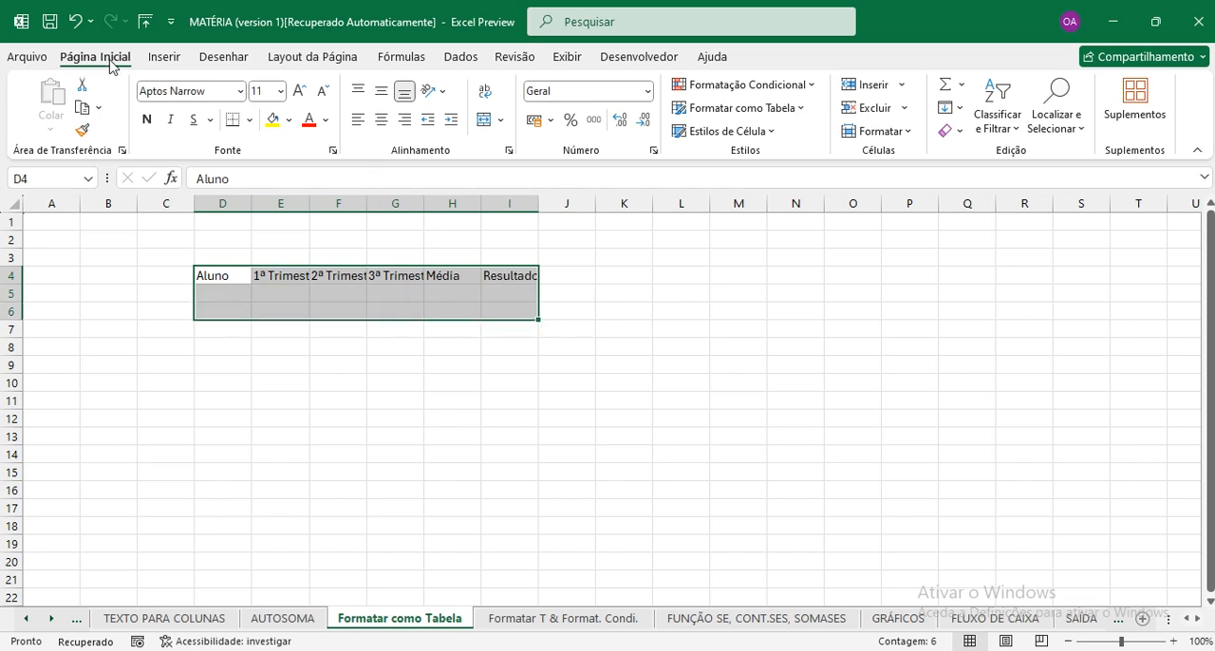
click(252, 124)
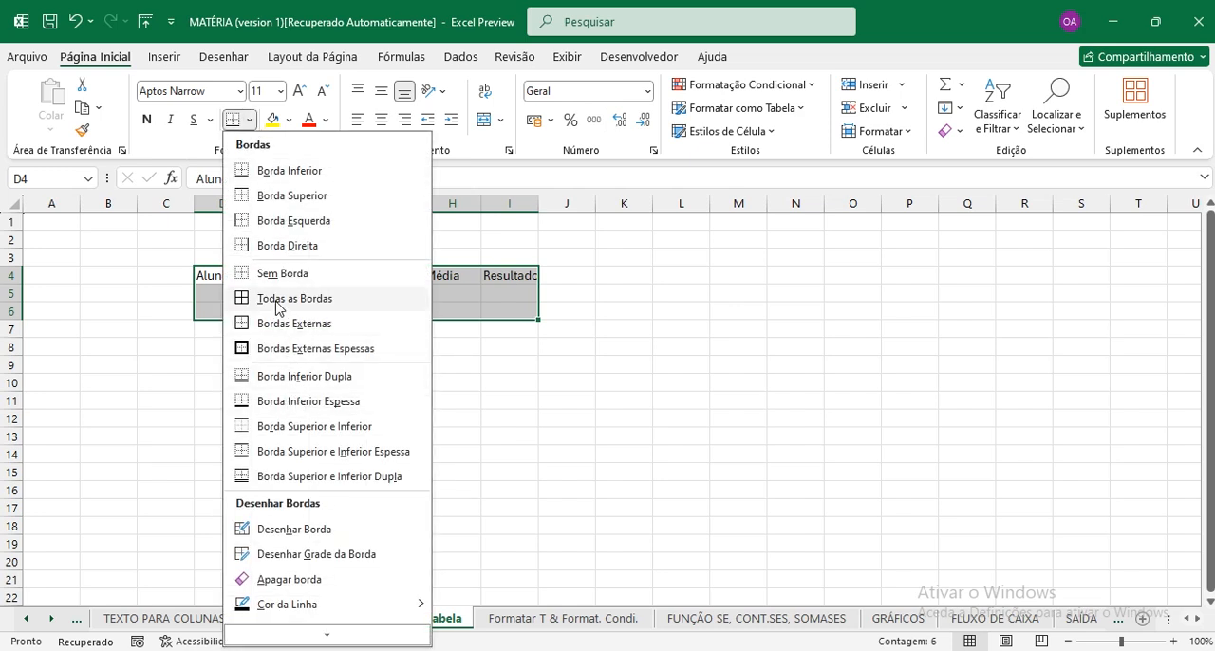
click(266, 300)
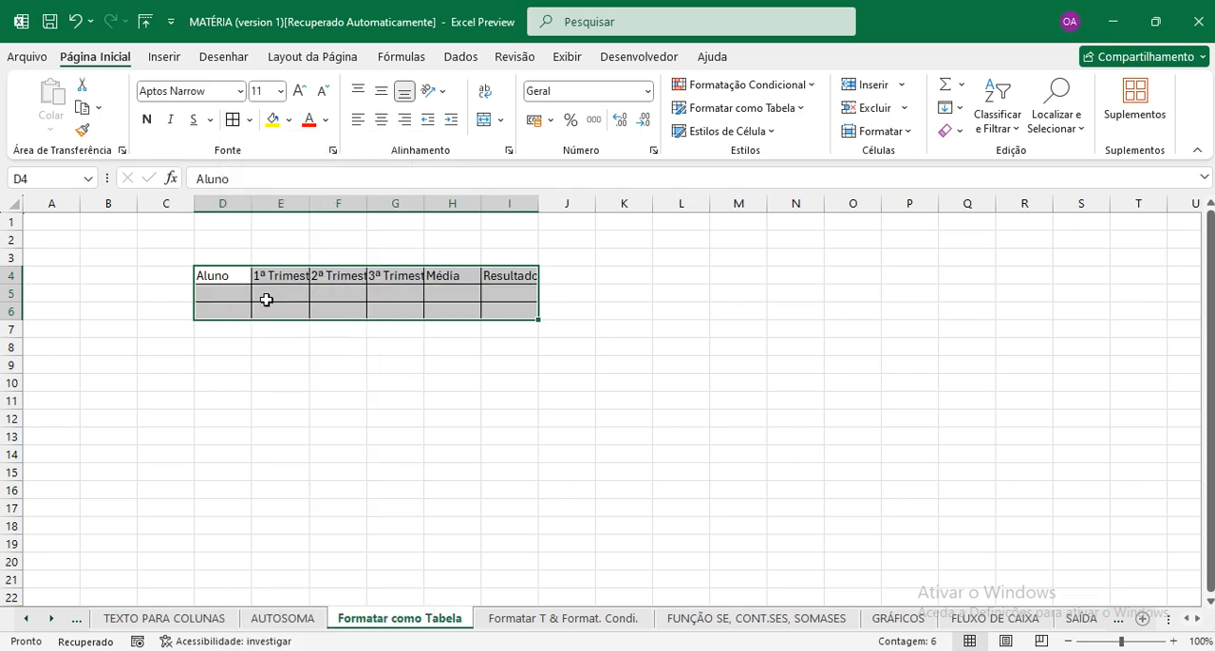
click(335, 295)
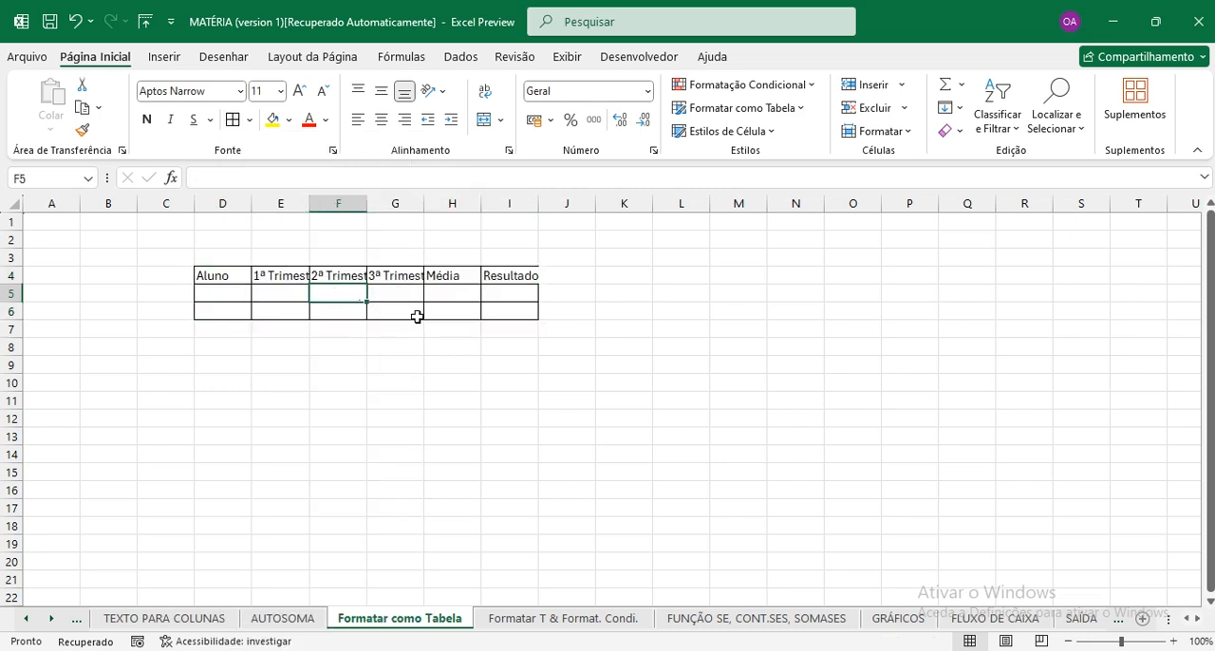
click(612, 238)
click(705, 308)
drag(680, 419, 517, 416)
Hide the gridlines (Linhas de Grade) on the "Formatar como Tabela" sheet.
click(249, 399)
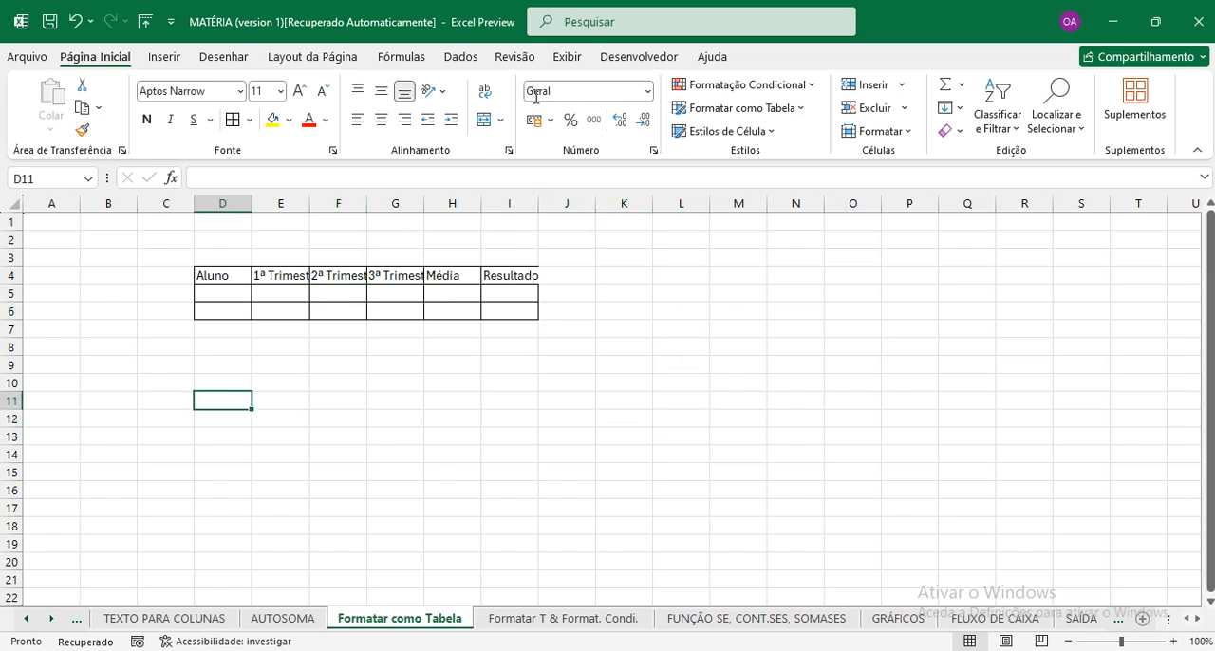
click(567, 57)
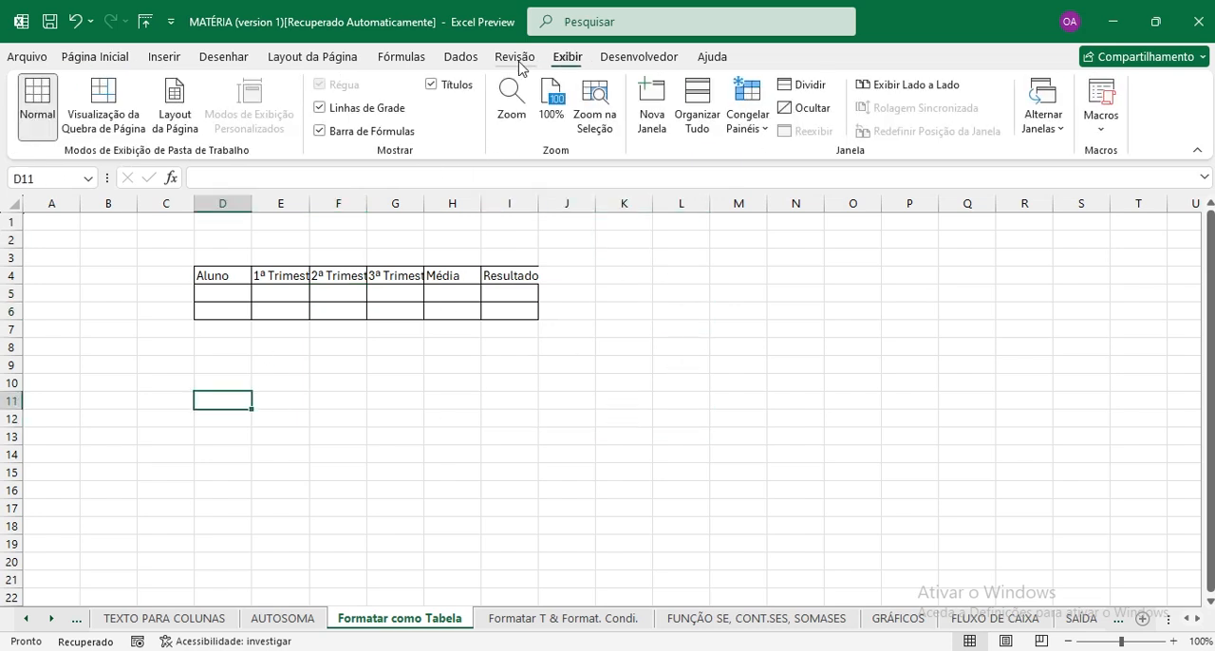
click(320, 108)
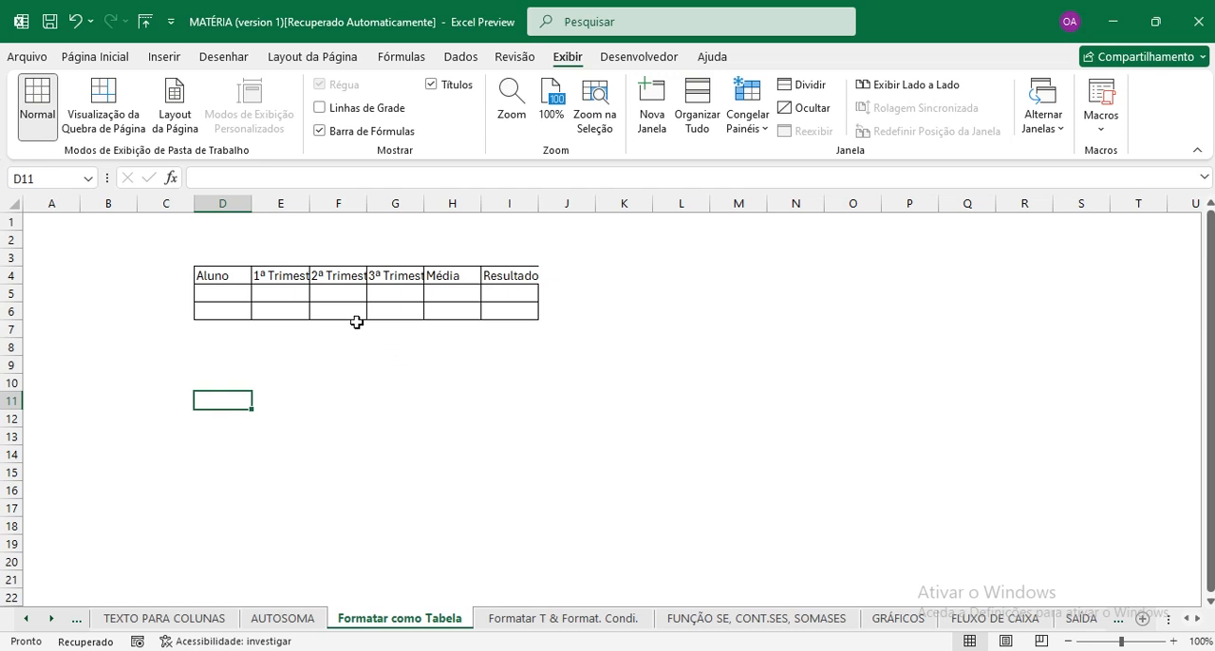
click(275, 281)
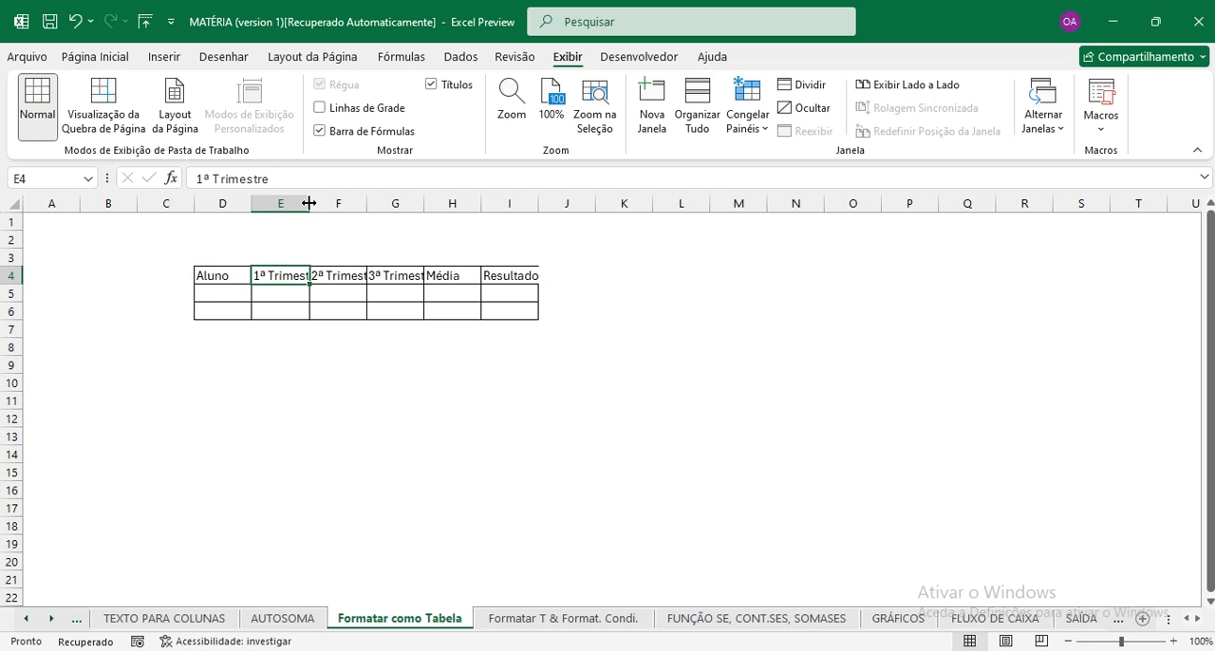
double_click(308, 203)
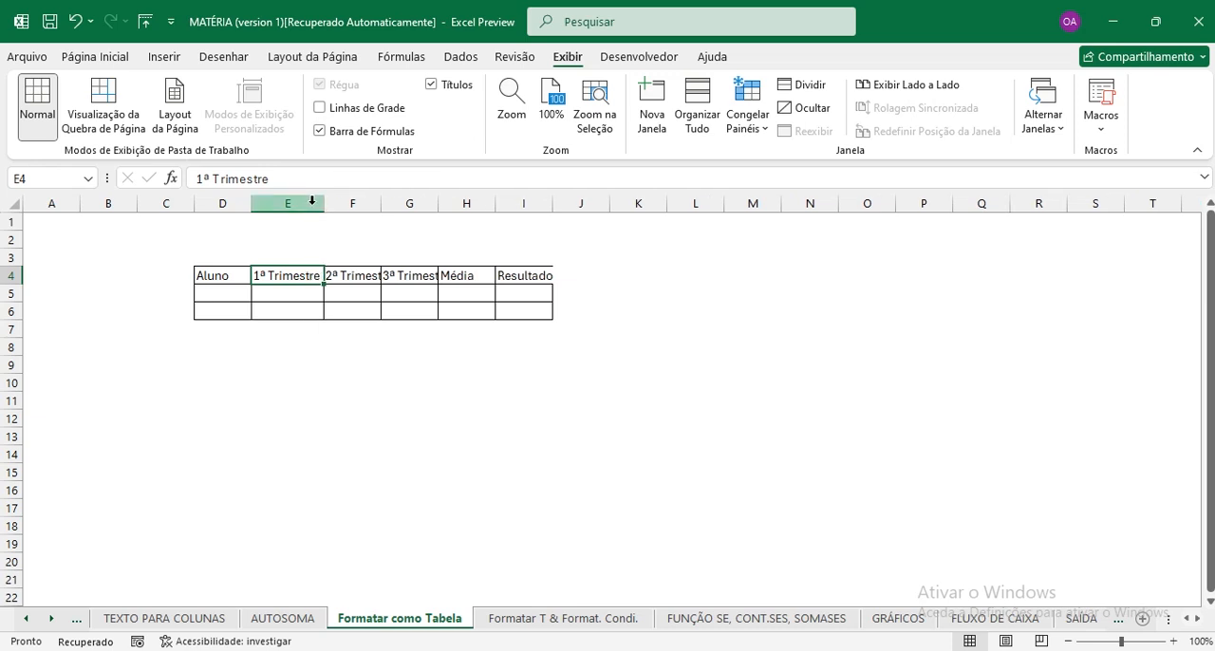
key(ctrl+z)
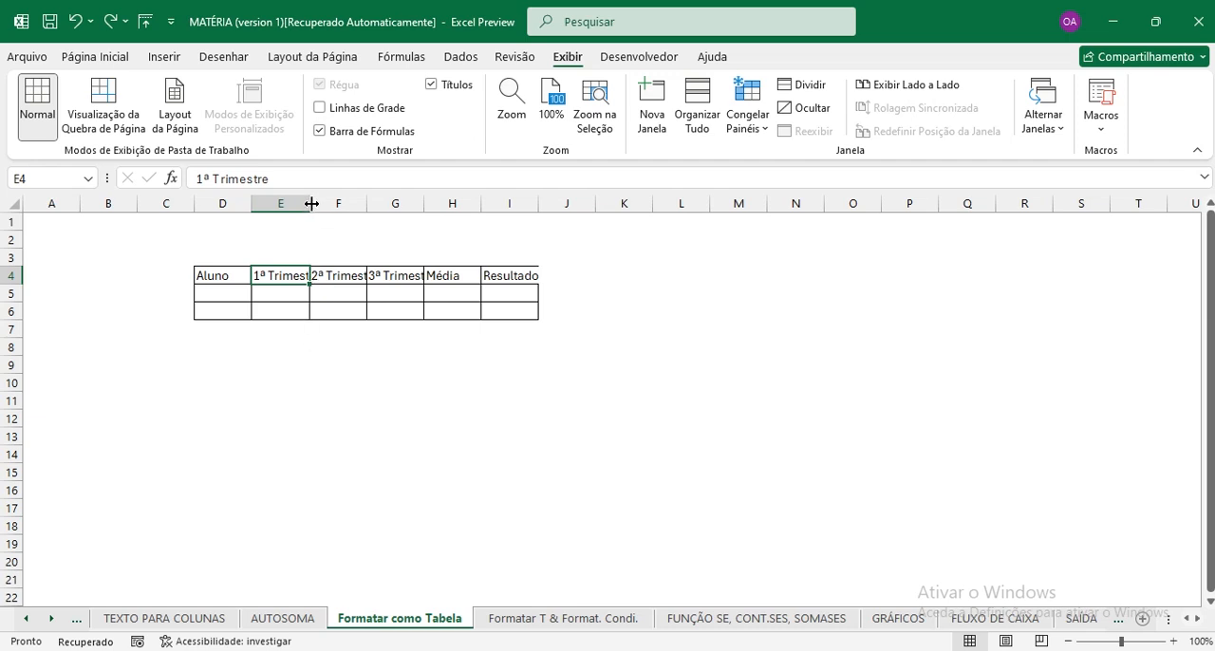
Widen column E by hand so the whole "1ª Trimestre" header fits with some spare room.
drag(311, 203, 343, 198)
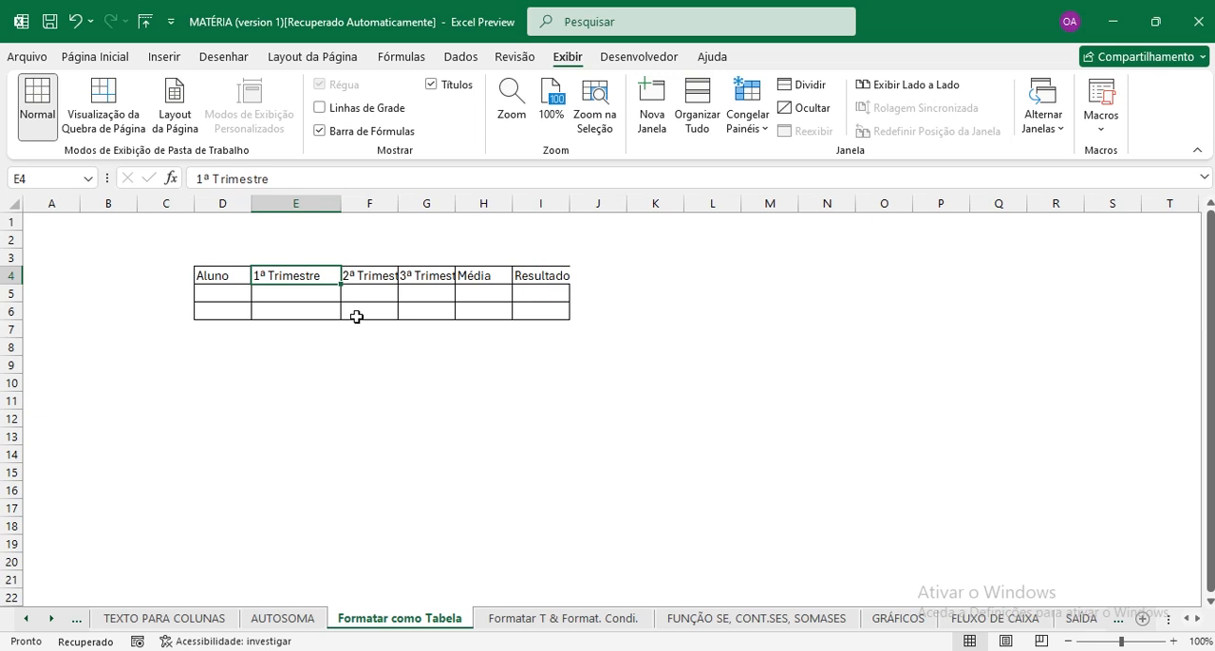
Undo the last manual widening of column E.
key(ctrl+z)
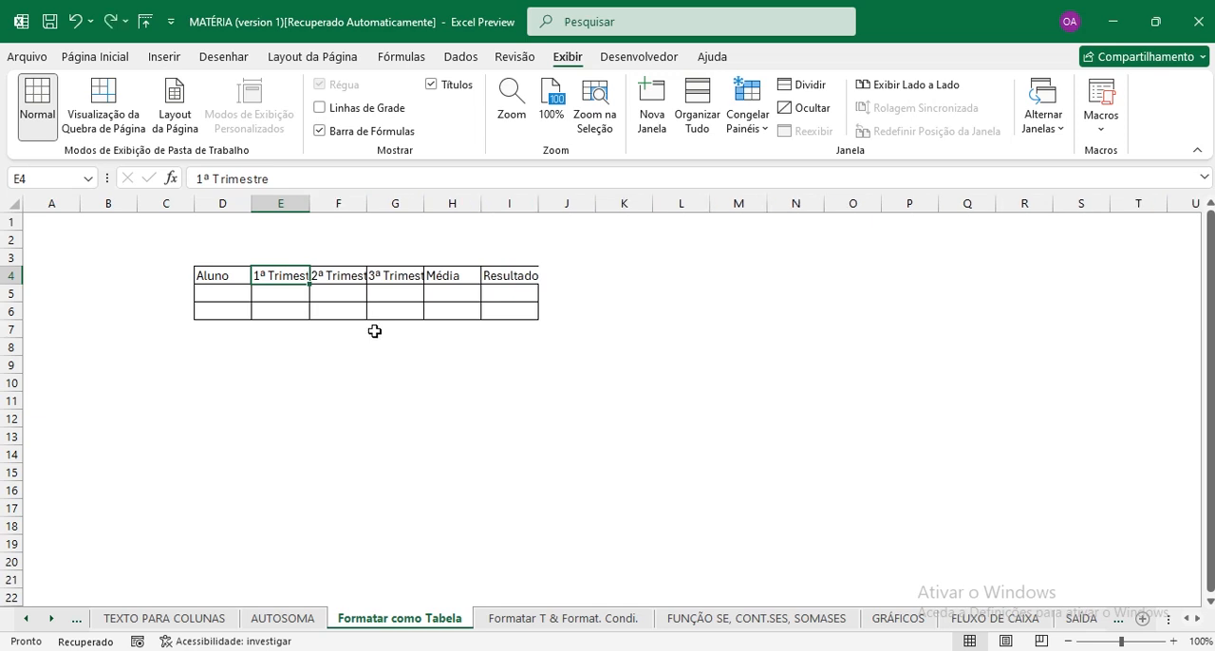
click(281, 305)
click(280, 275)
click(323, 274)
click(380, 275)
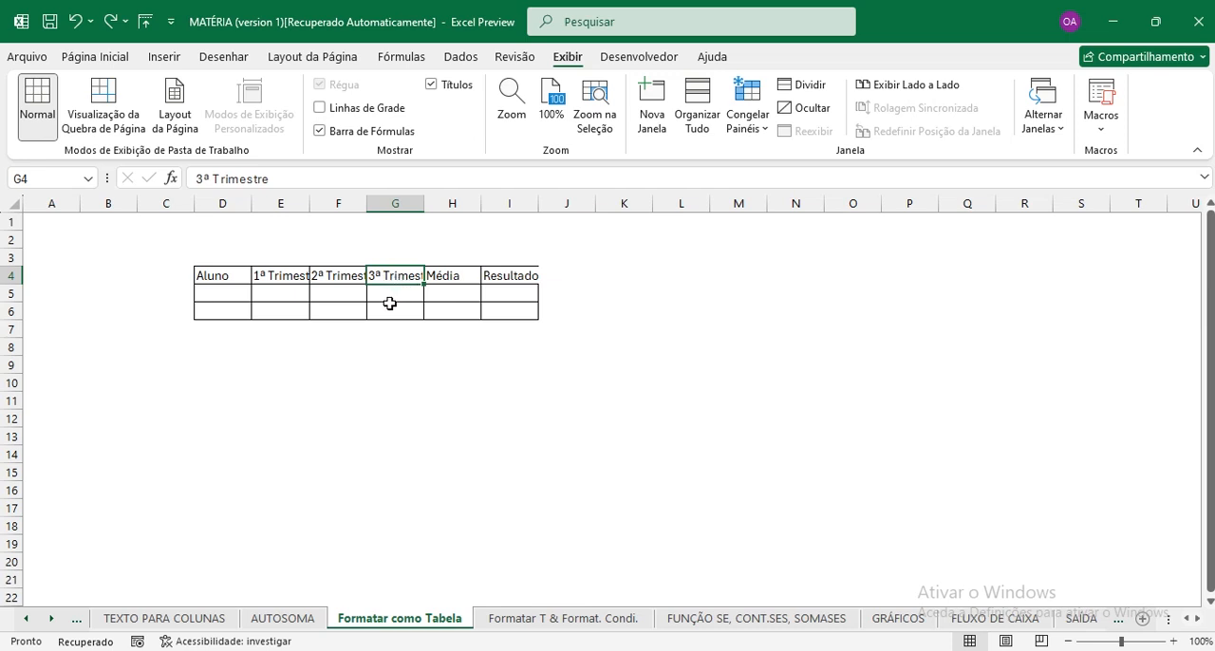
Try auto-fitting columns E to G to the width of their trimester headers, and undo the change.
drag(285, 200, 395, 199)
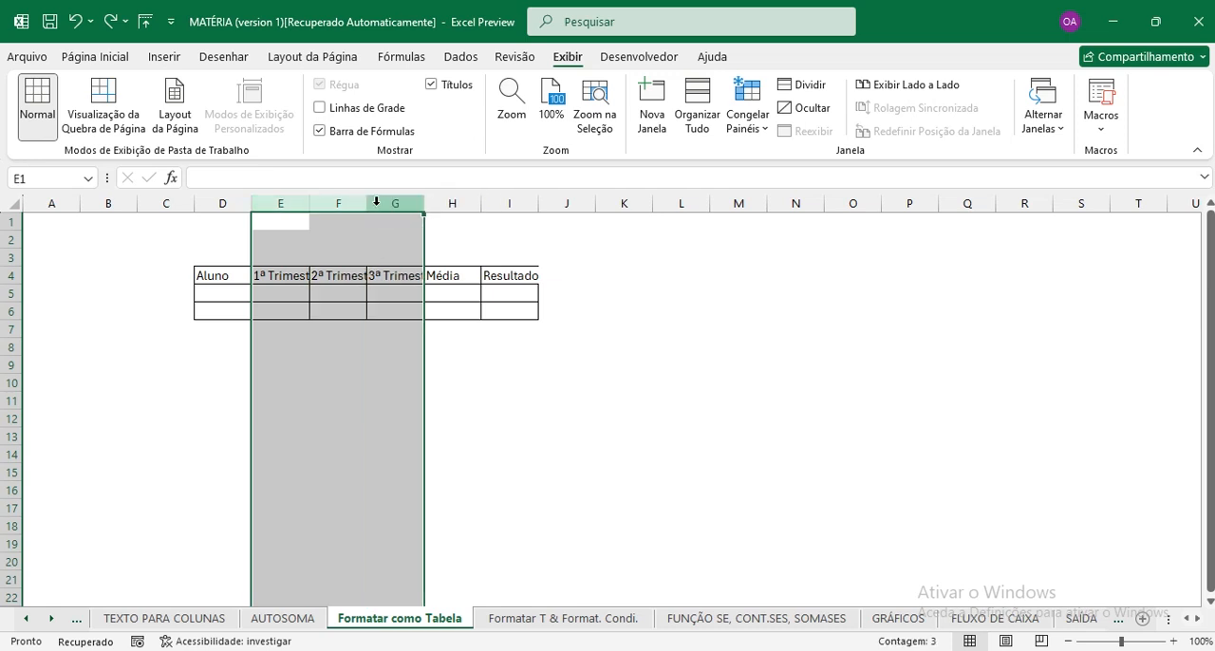
double_click(309, 205)
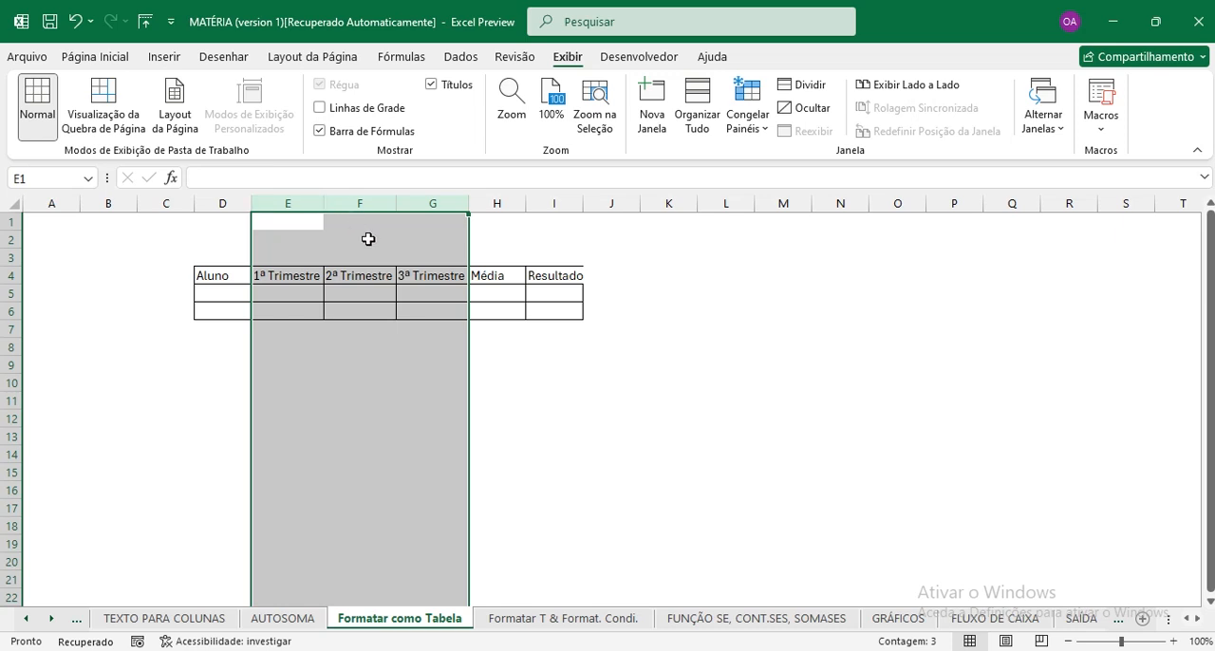
key(ctrl+z)
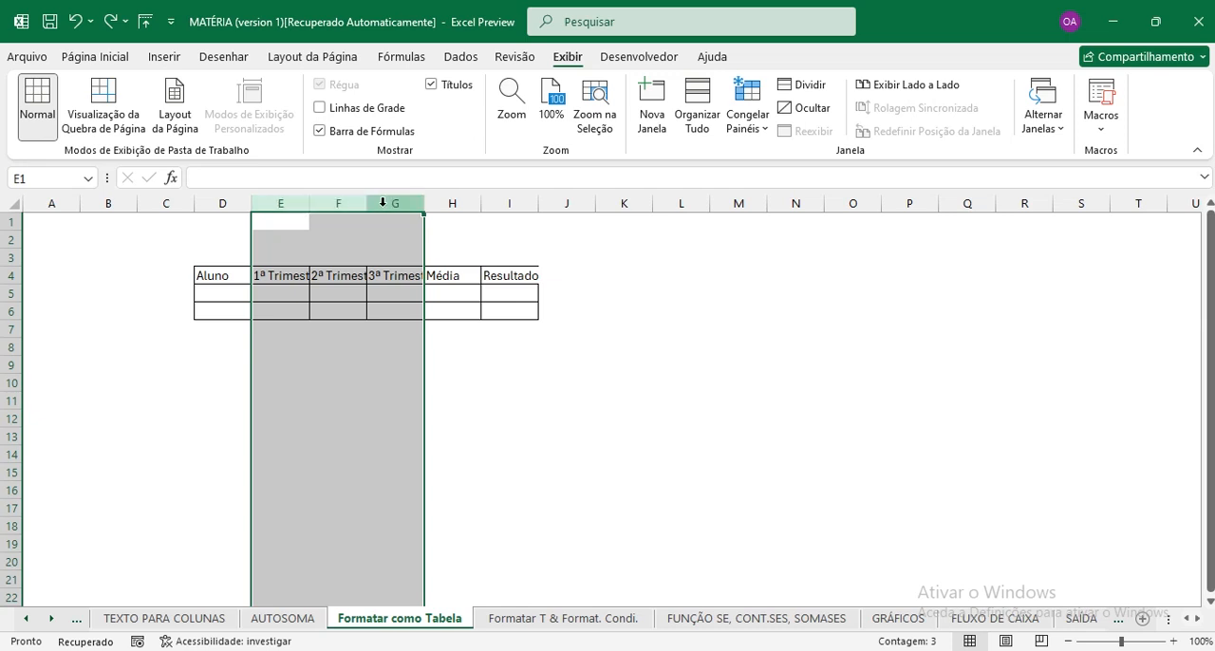
Widen columns E to G equally with spare room around their headers, and widen columns H and I equally as well.
drag(368, 202, 397, 201)
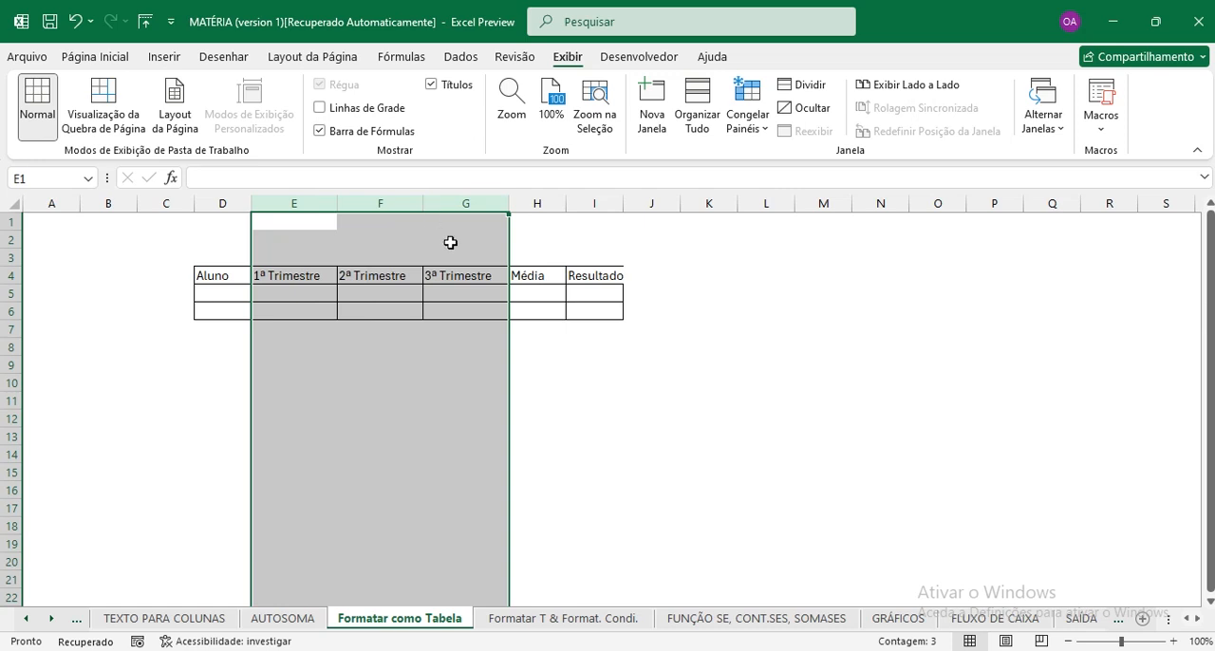
drag(536, 203, 605, 203)
click(565, 290)
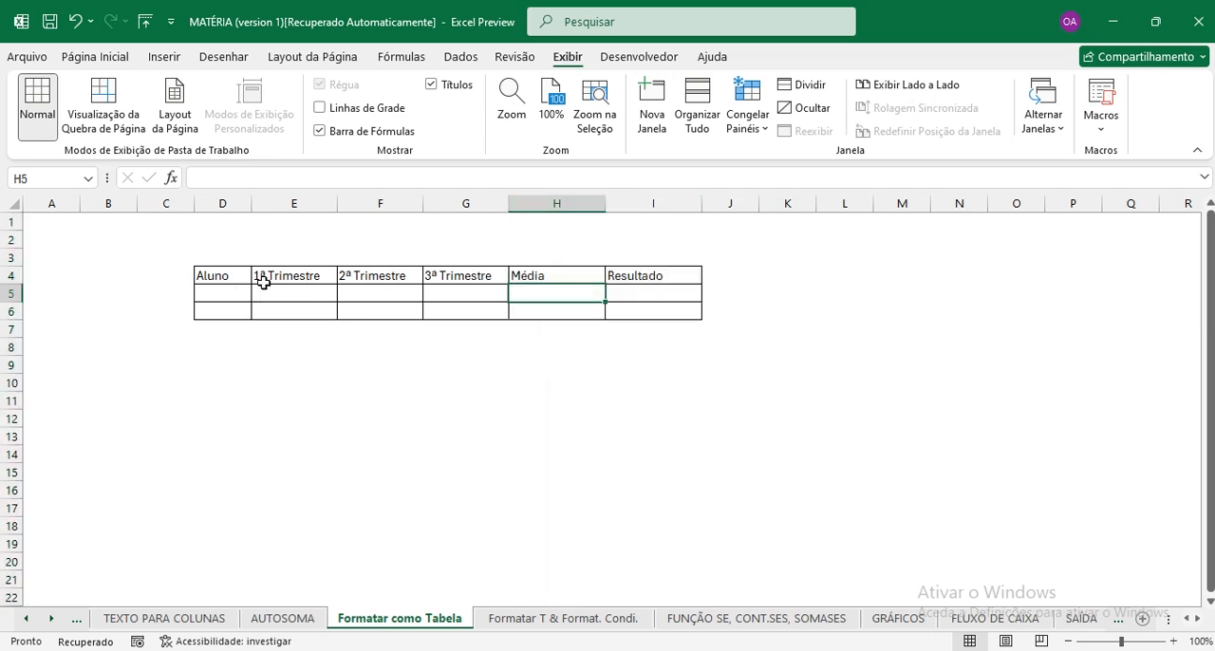
Fill the header row D4:I4 with the dark blue theme color.
drag(222, 278, 631, 283)
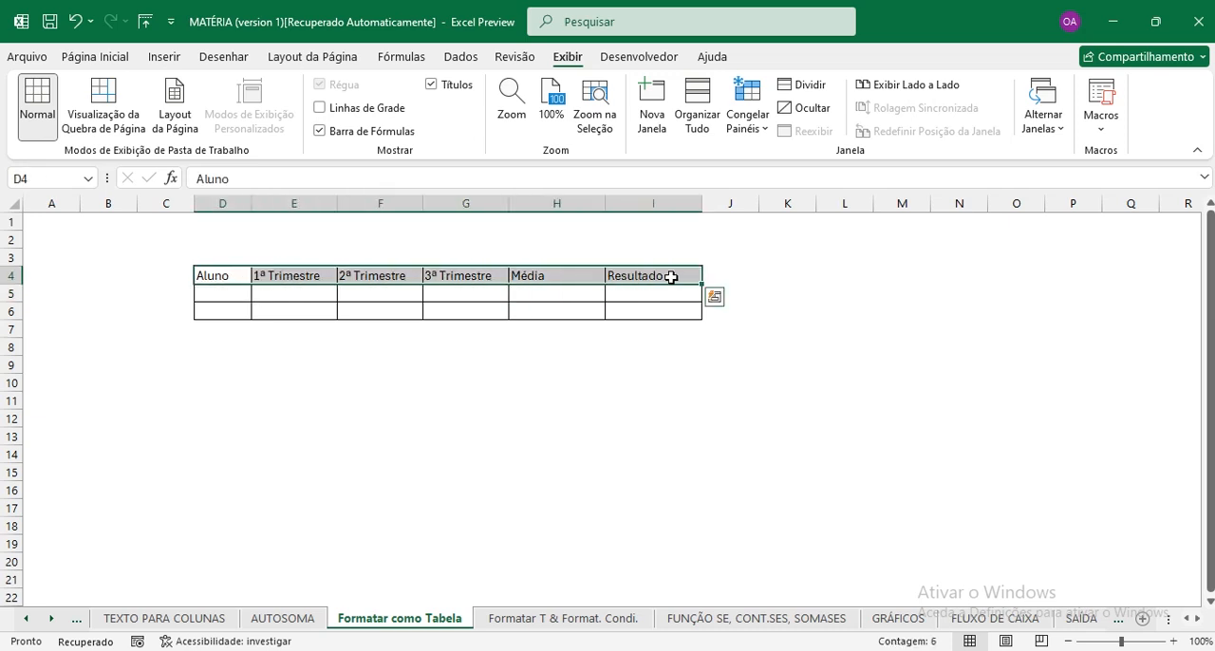
click(95, 57)
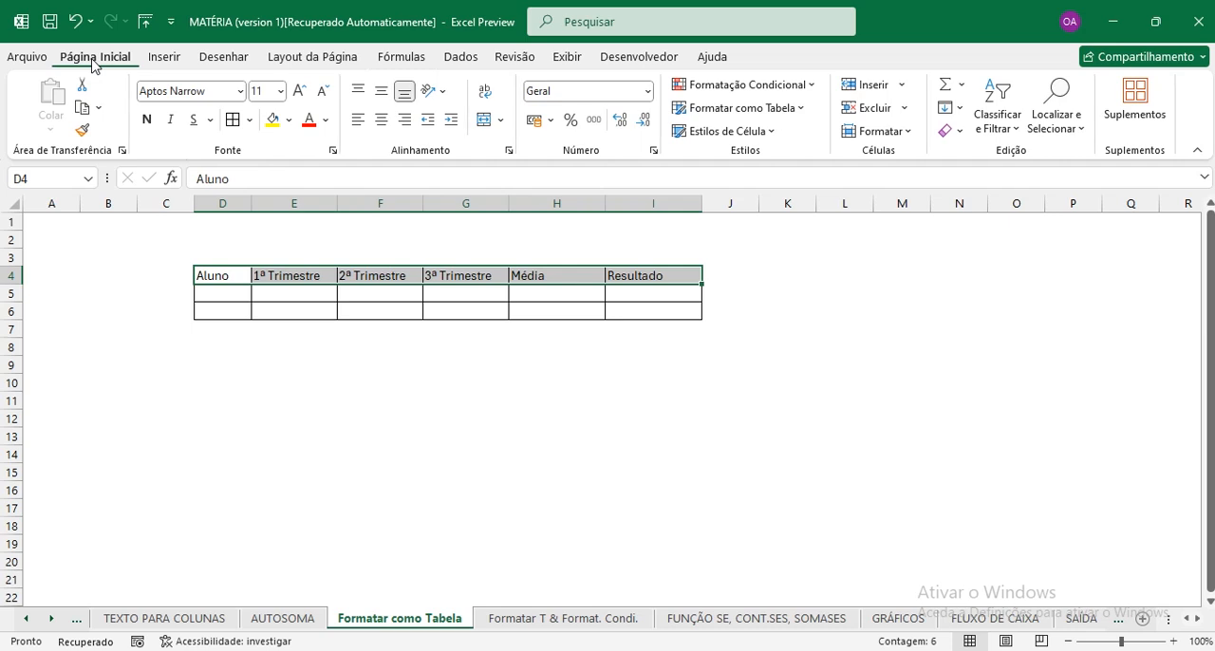
click(289, 122)
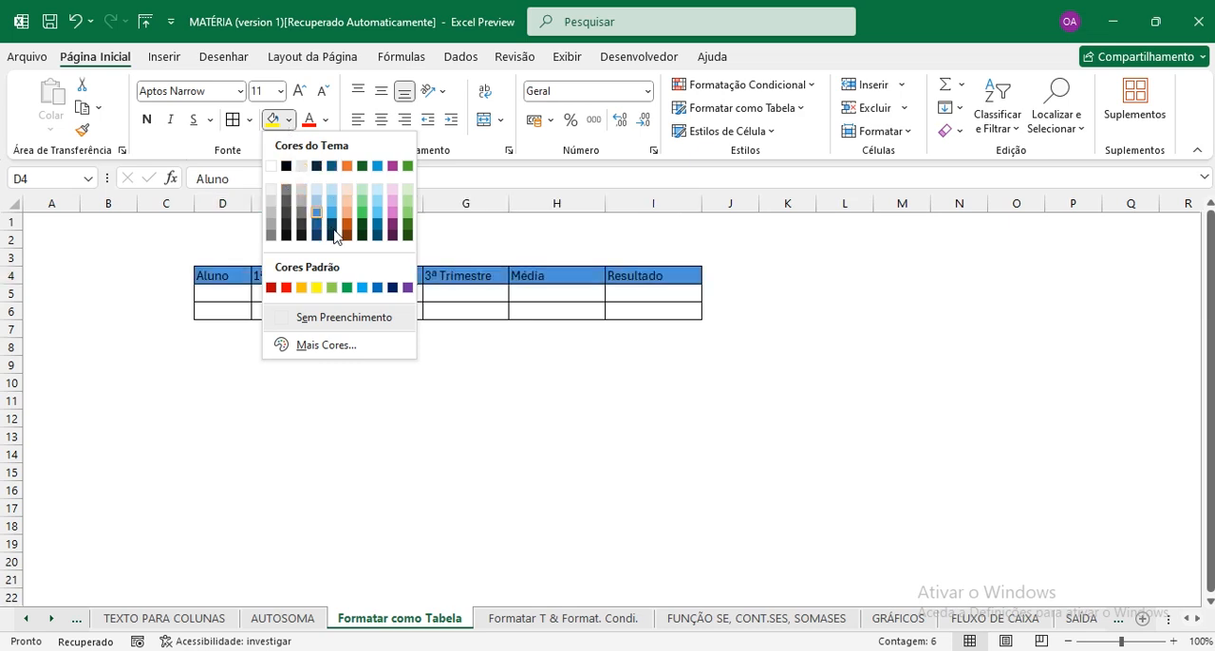
click(333, 169)
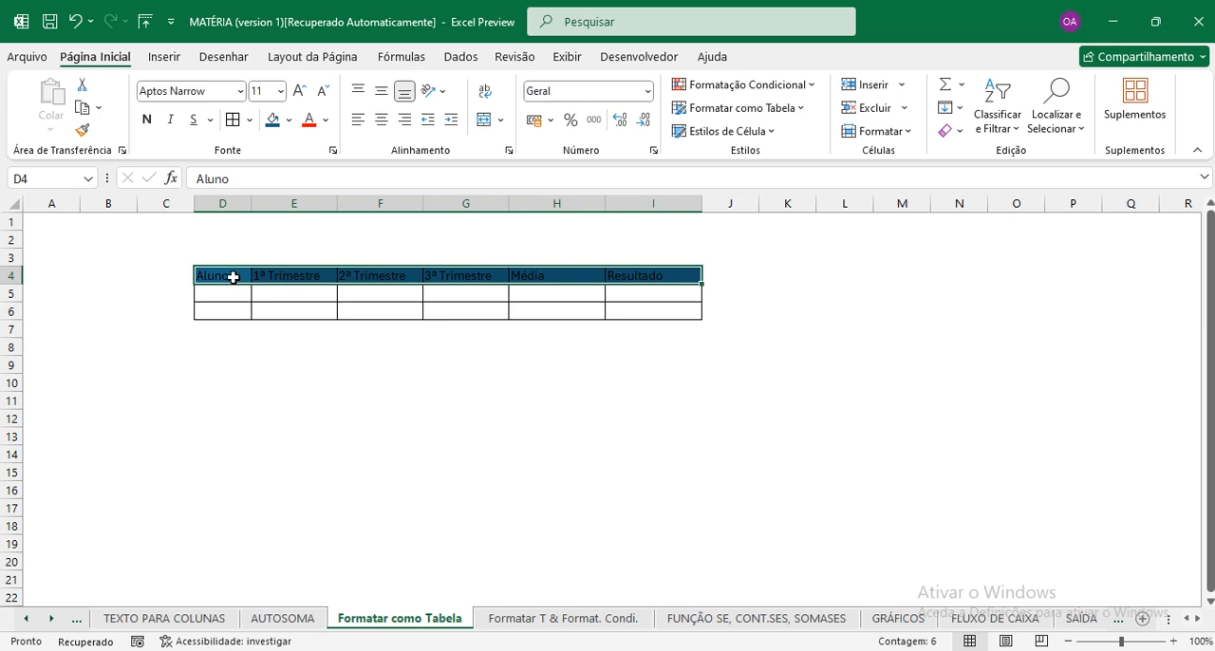
Make the header text in D4:I4 white and center it horizontally.
click(326, 120)
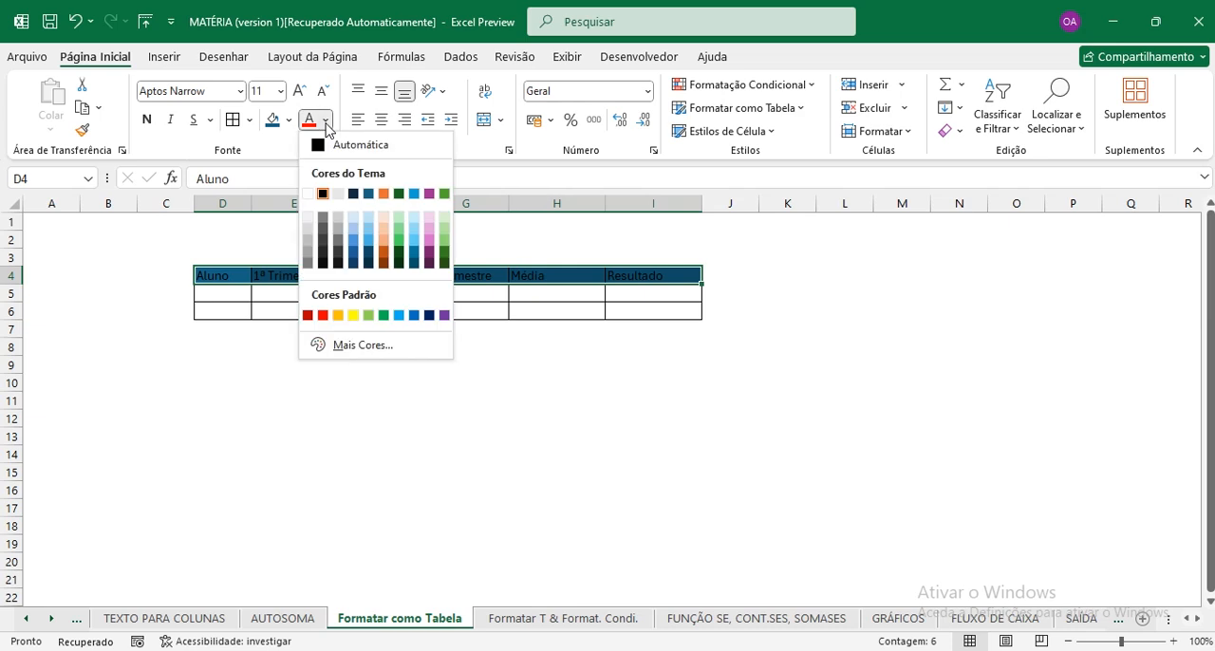
click(310, 194)
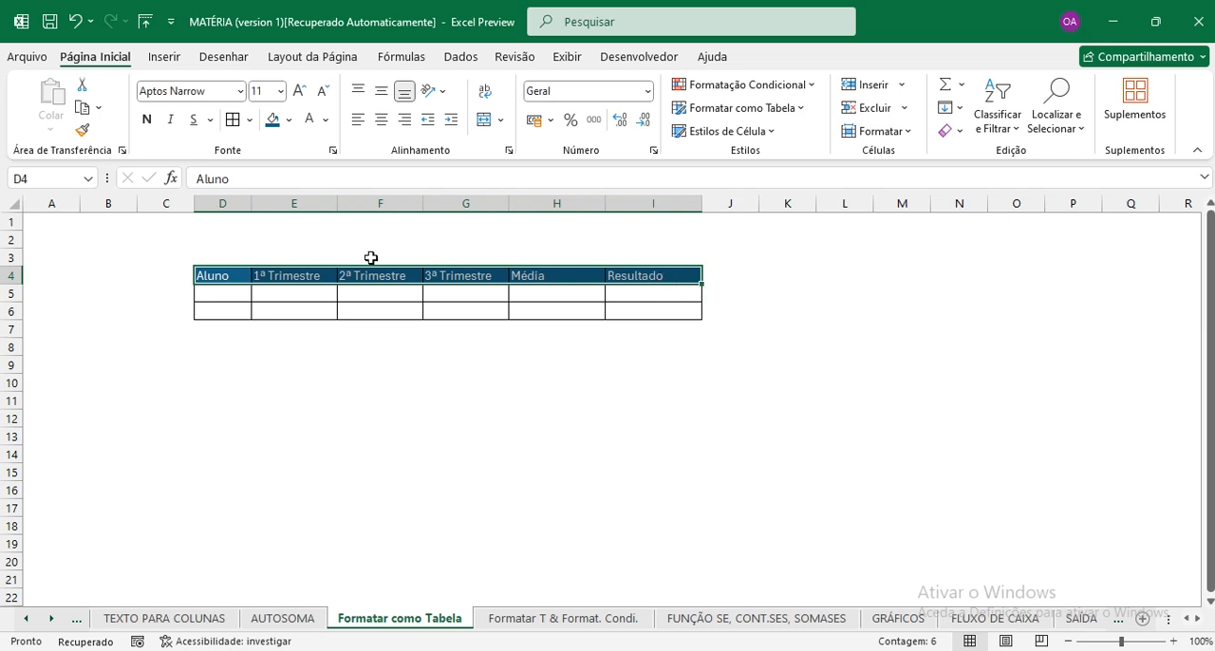
click(382, 121)
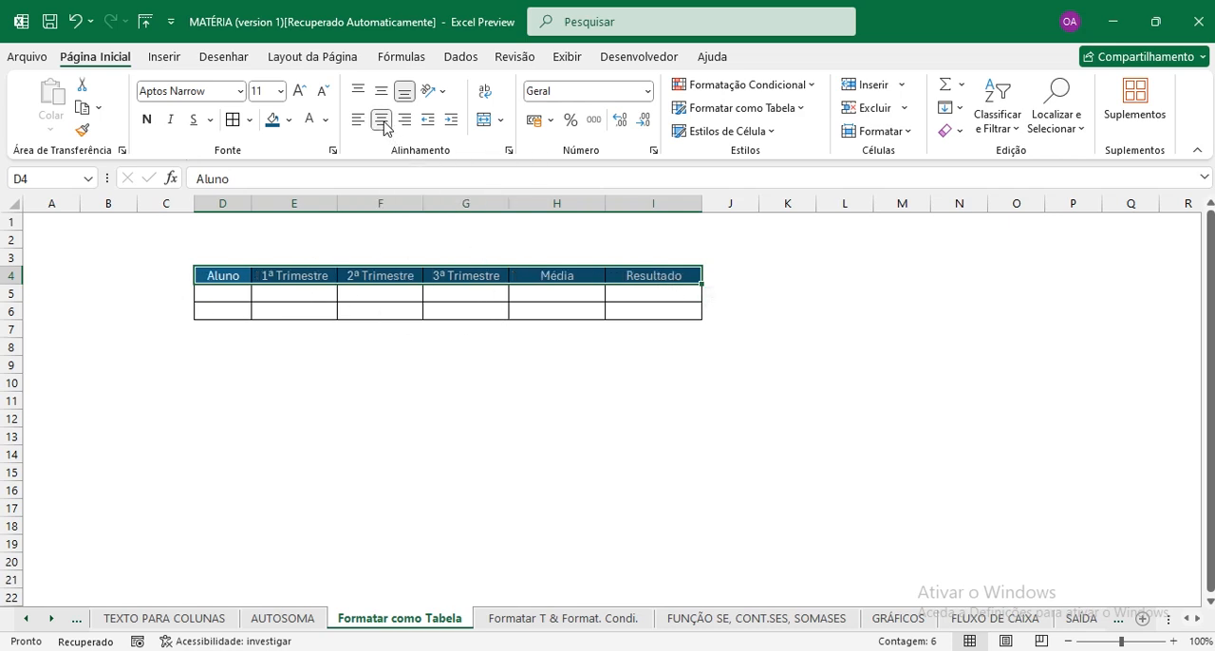
click(513, 312)
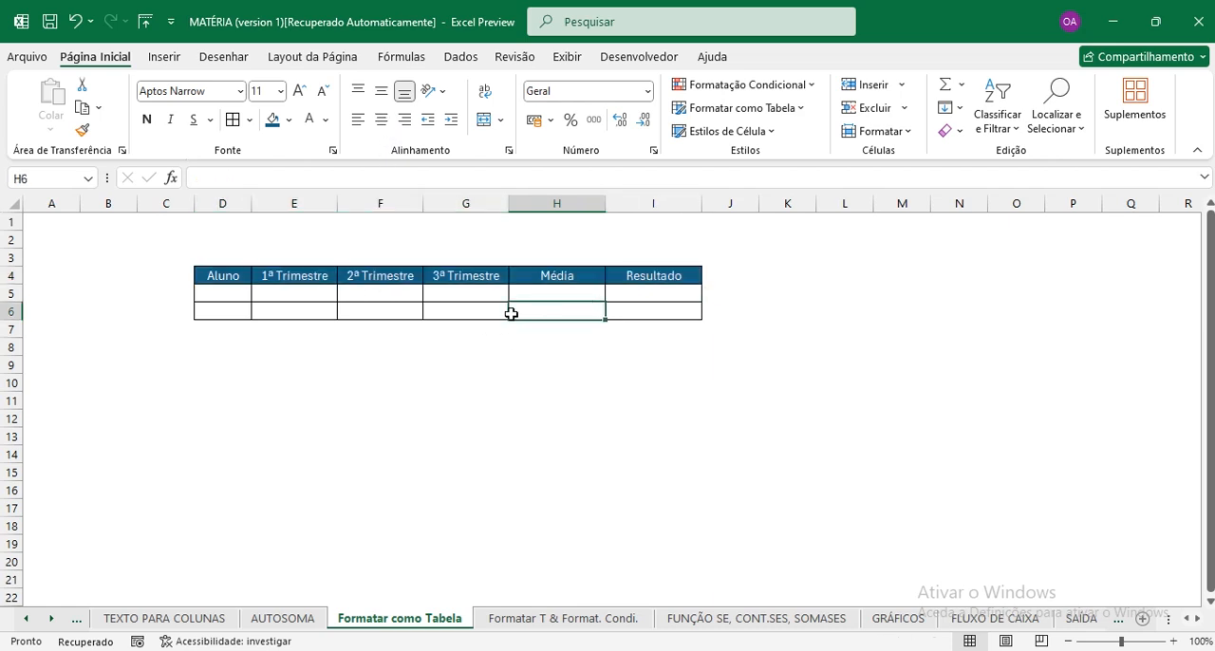
Enter the first student's full name in cell D5 under the "Aluno" header.
click(285, 310)
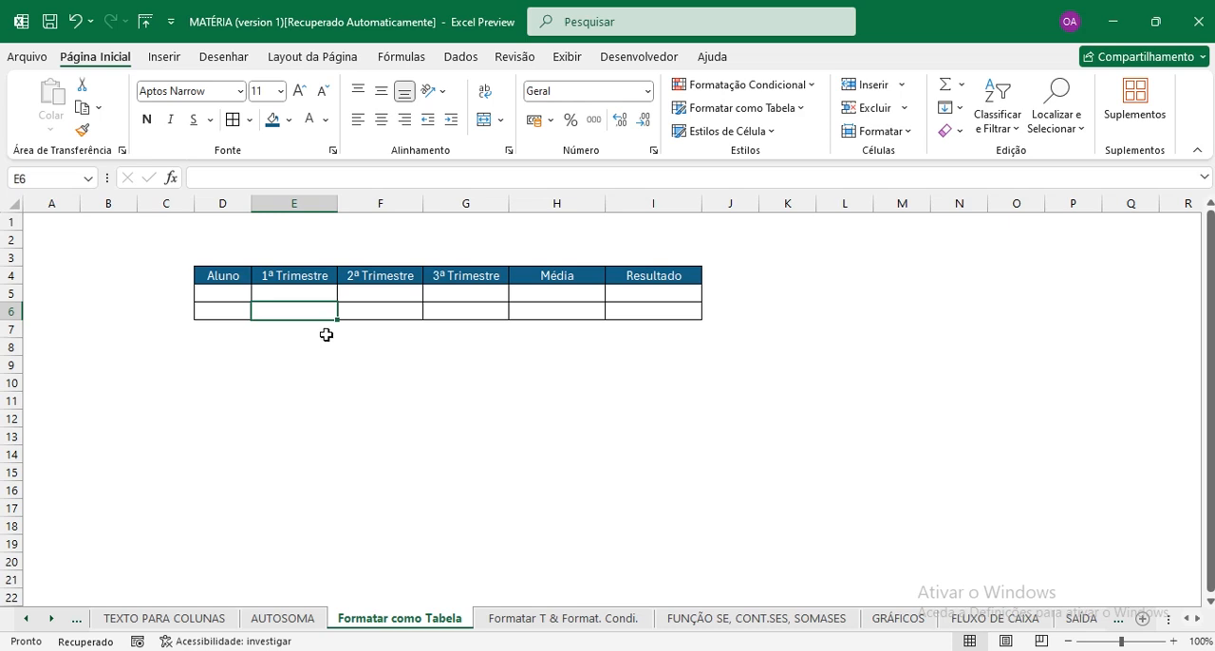
click(239, 294)
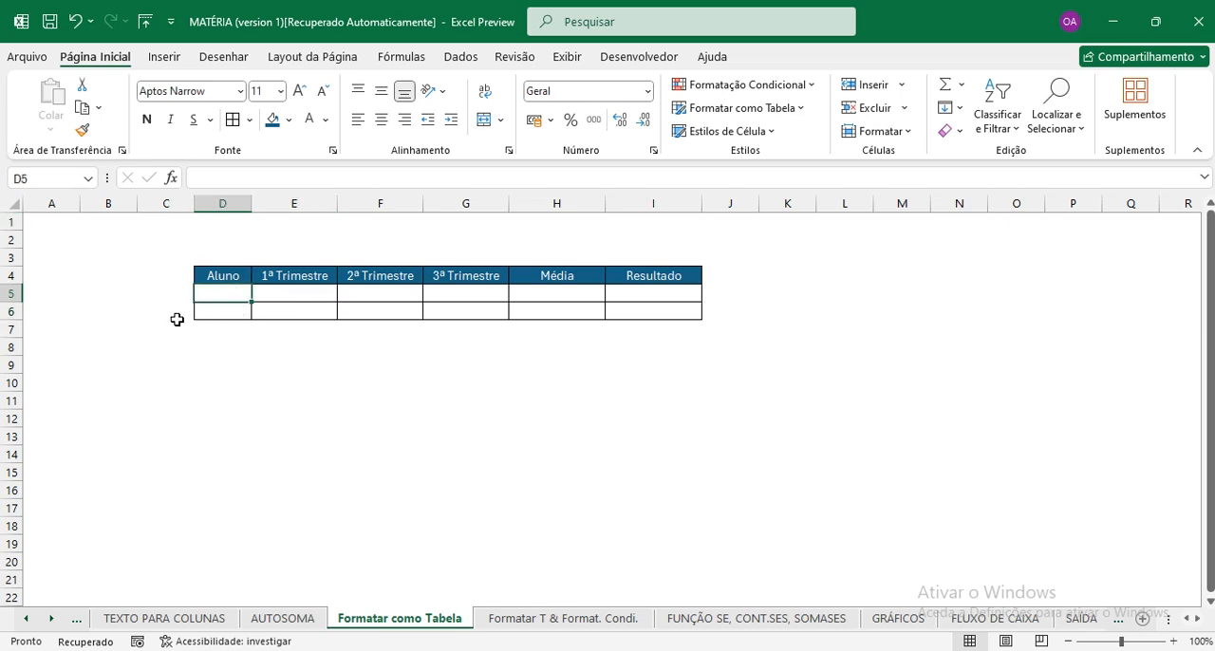
text(E #dvaldo MAnuel)
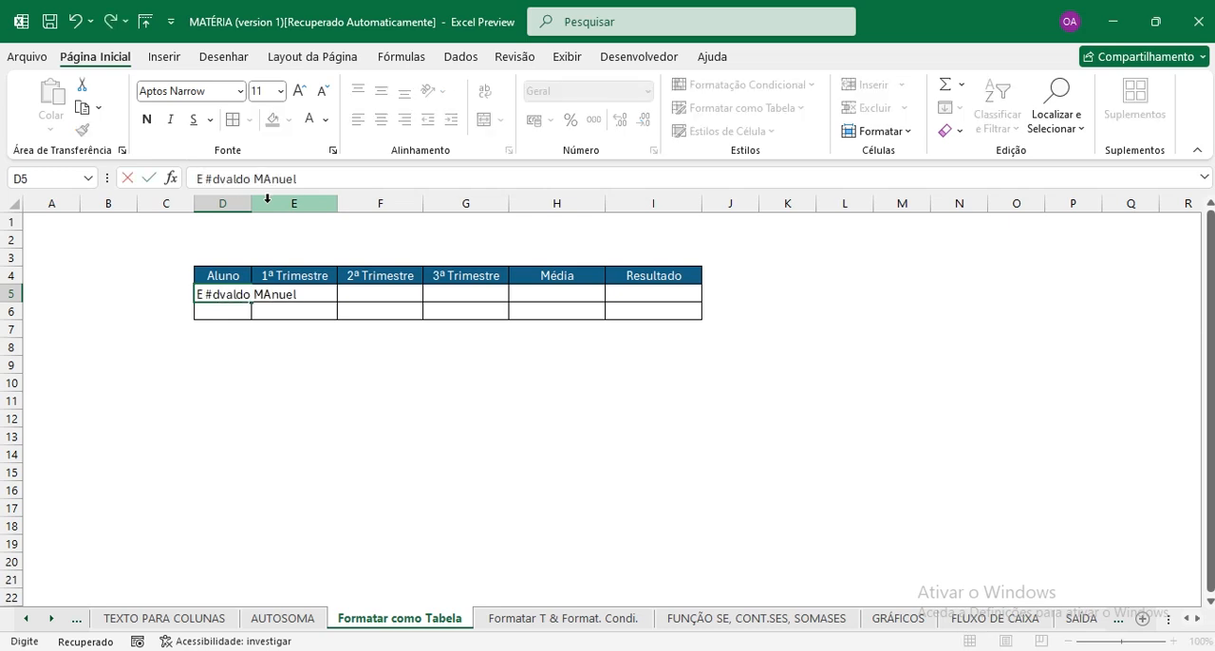
key(Return)
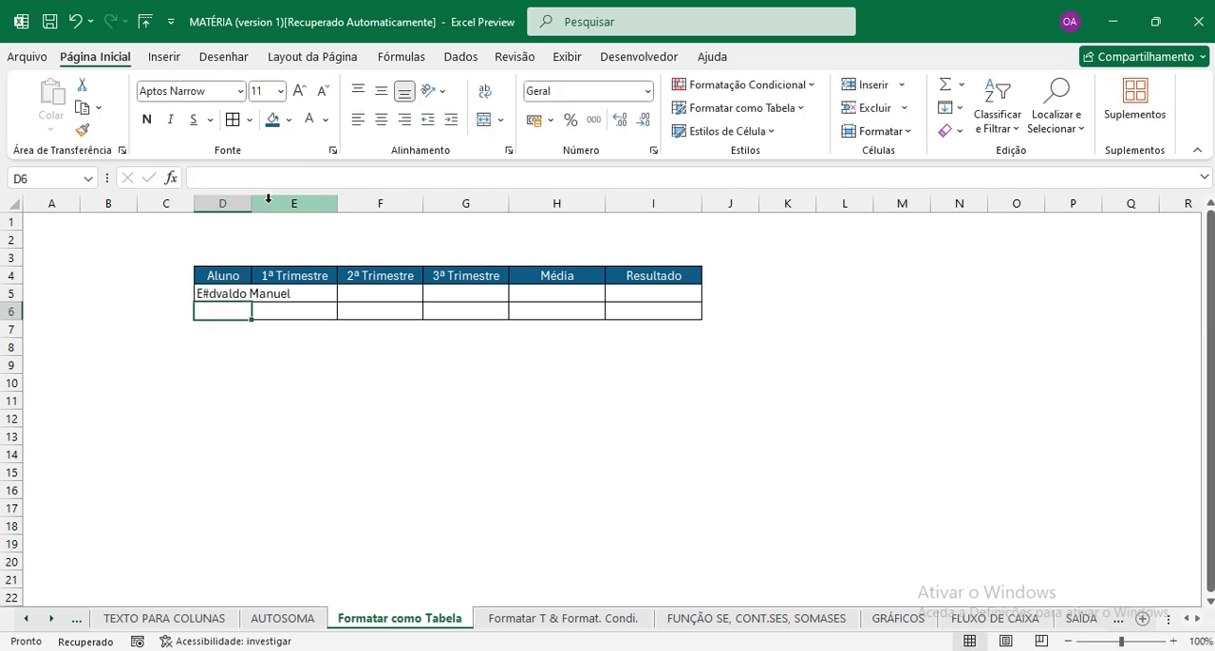
Remove the stray space and "#" from the student's name in cell D5.
click(234, 293)
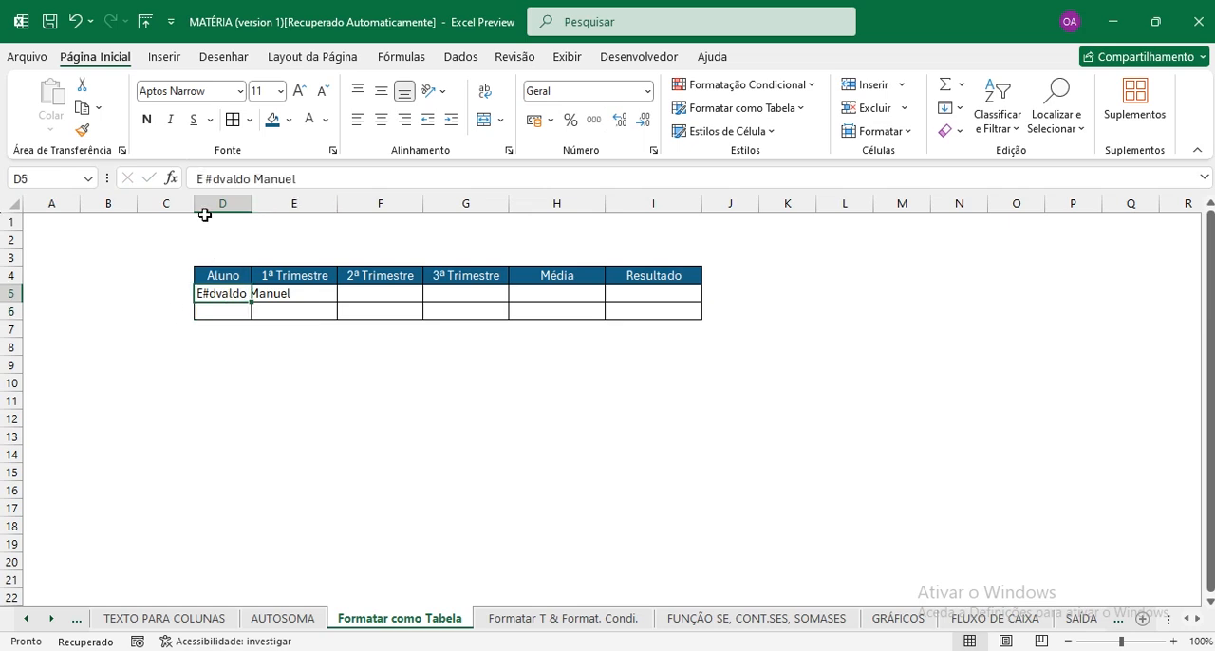
click(210, 177)
key(BackSpace)
key(BackSpace)
key(Return)
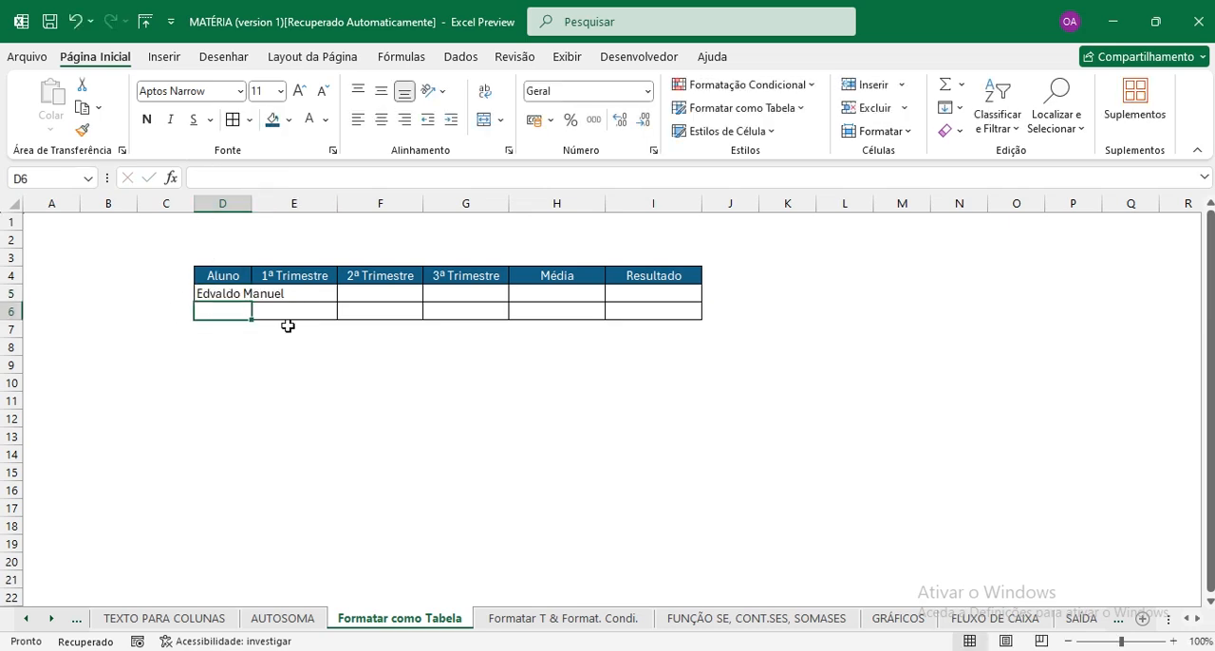
Enter the second student's full name in cell D6 and auto-fit column D to the names.
text(Del)
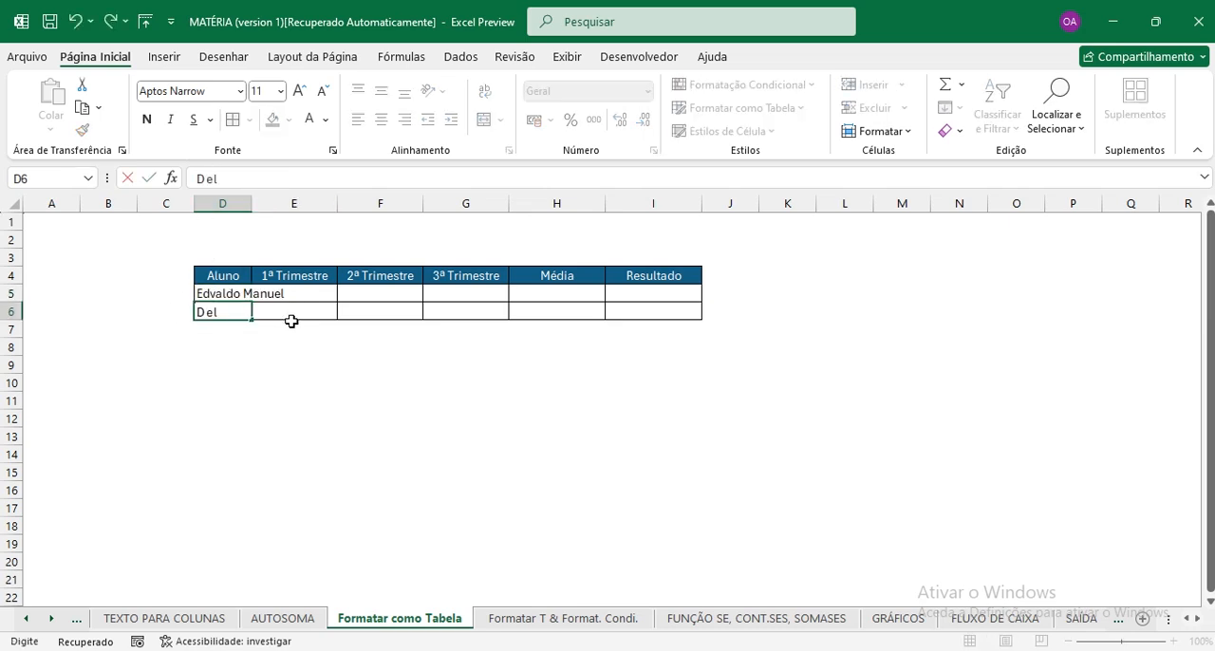
text(meia MAnuel)
key(Return)
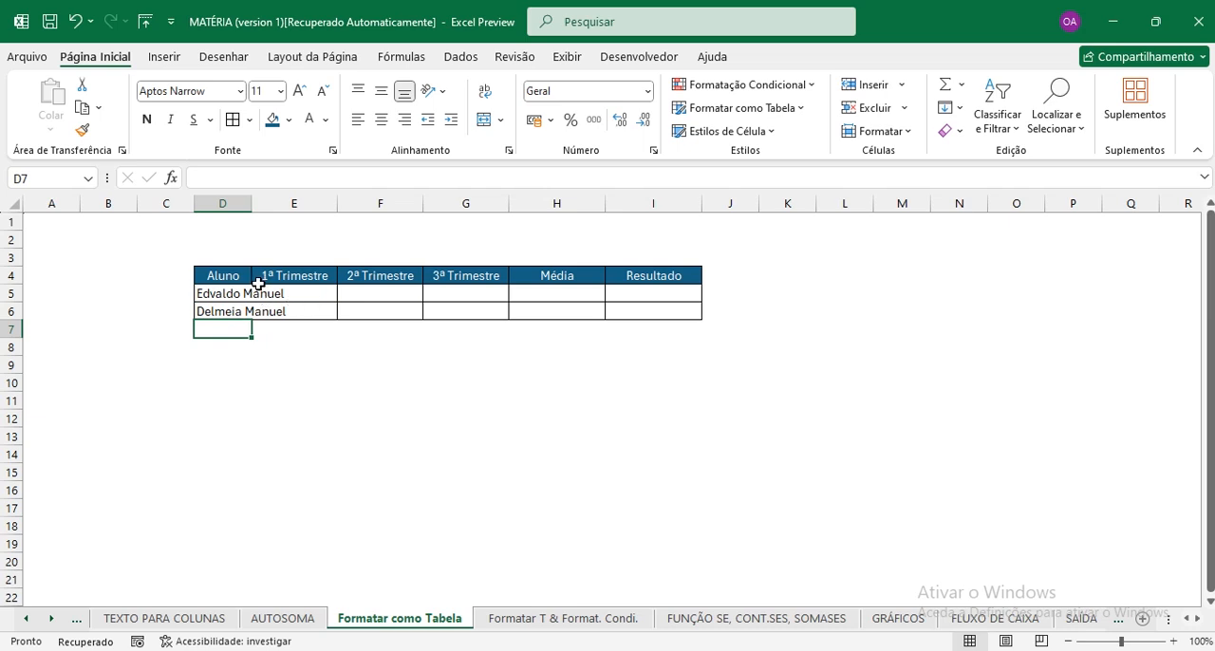
double_click(250, 201)
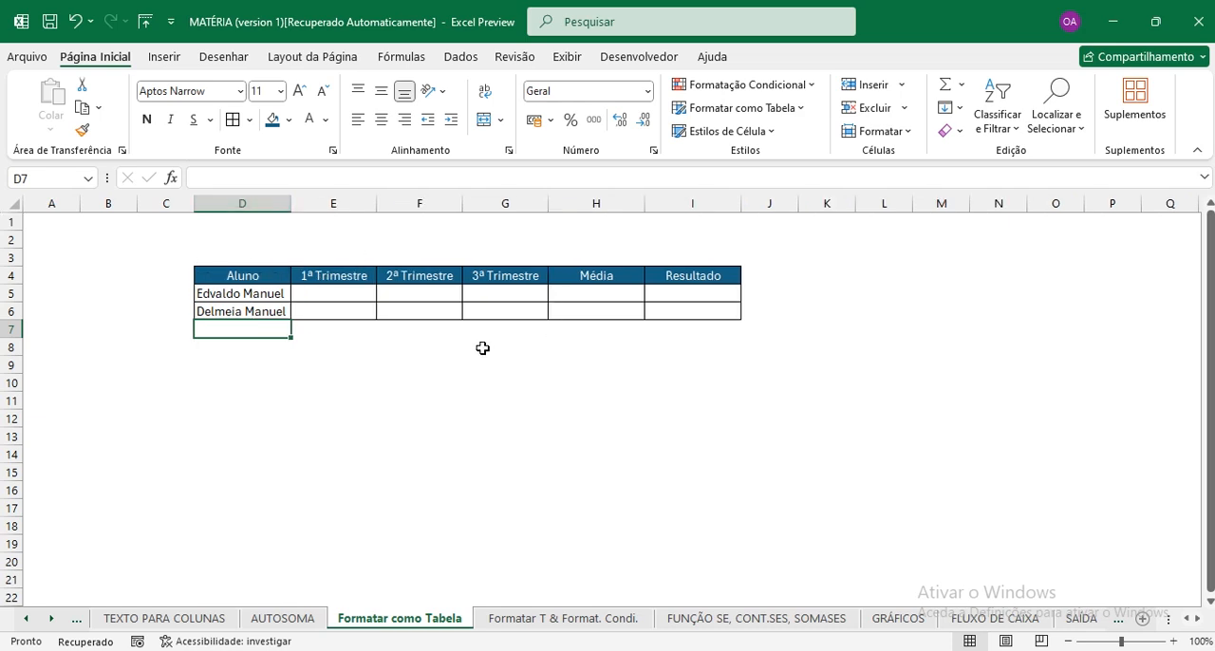
Enter the 1ª and 2ª Trimestre grades: 15 and 12 in E5:F5, 11 and 12 in E6:F6.
click(339, 293)
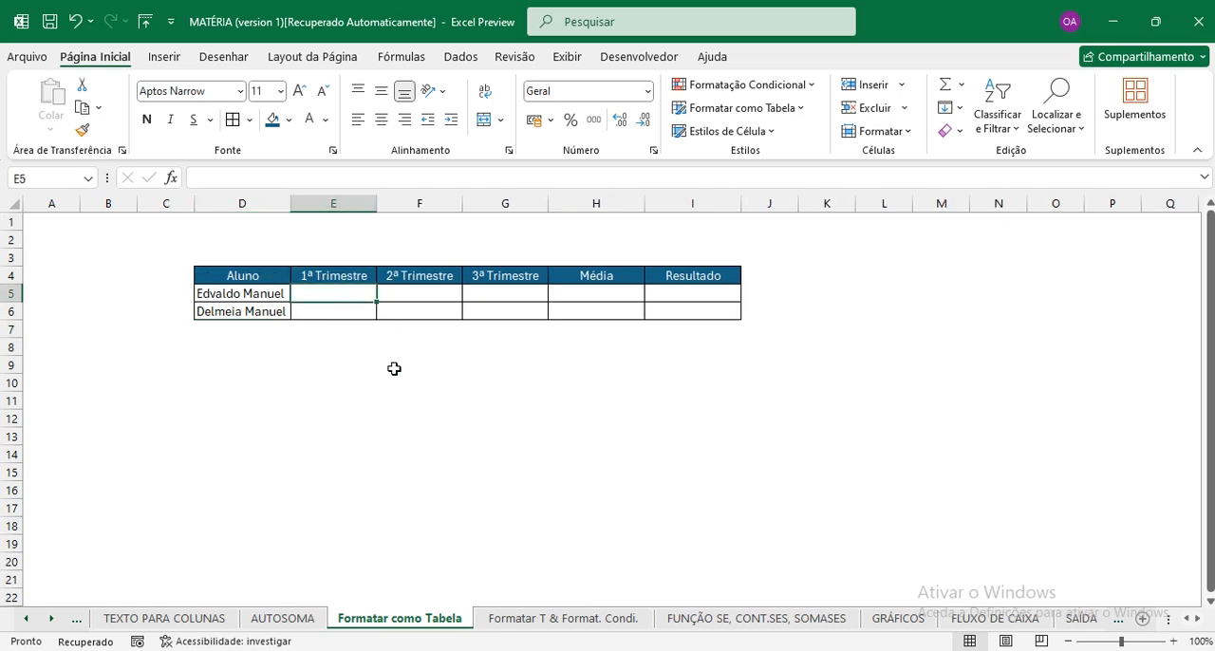
text(15)
key(Tab)
text(12)
key(Return)
text(12)
key(Left)
text(11)
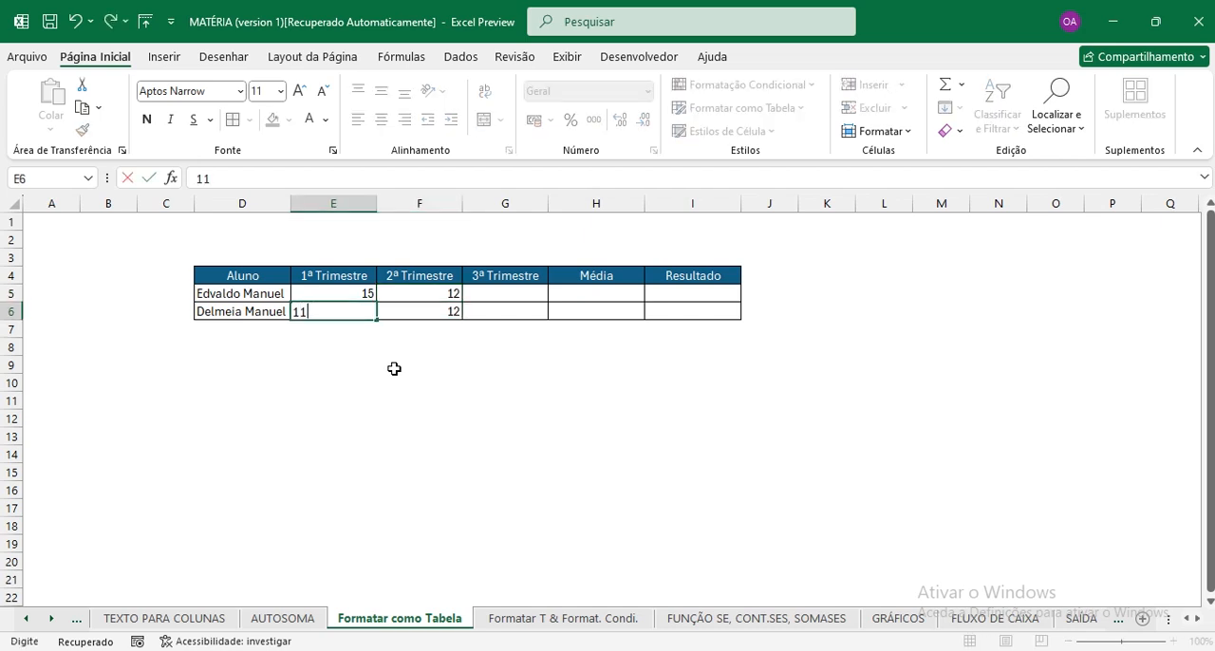
key(Tab)
key(Tab)
Enter the 3ª Trimestre grades: 9 in G5 and 10 in G6.
text(10)
key(Up)
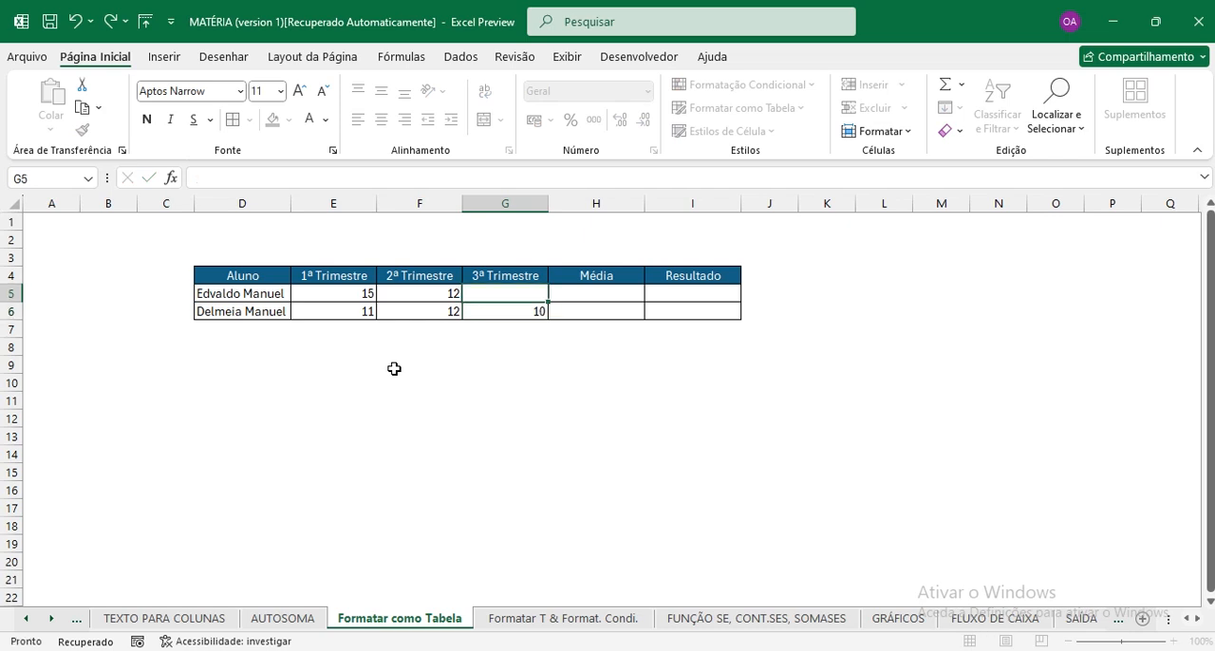
text(9)
key(Tab)
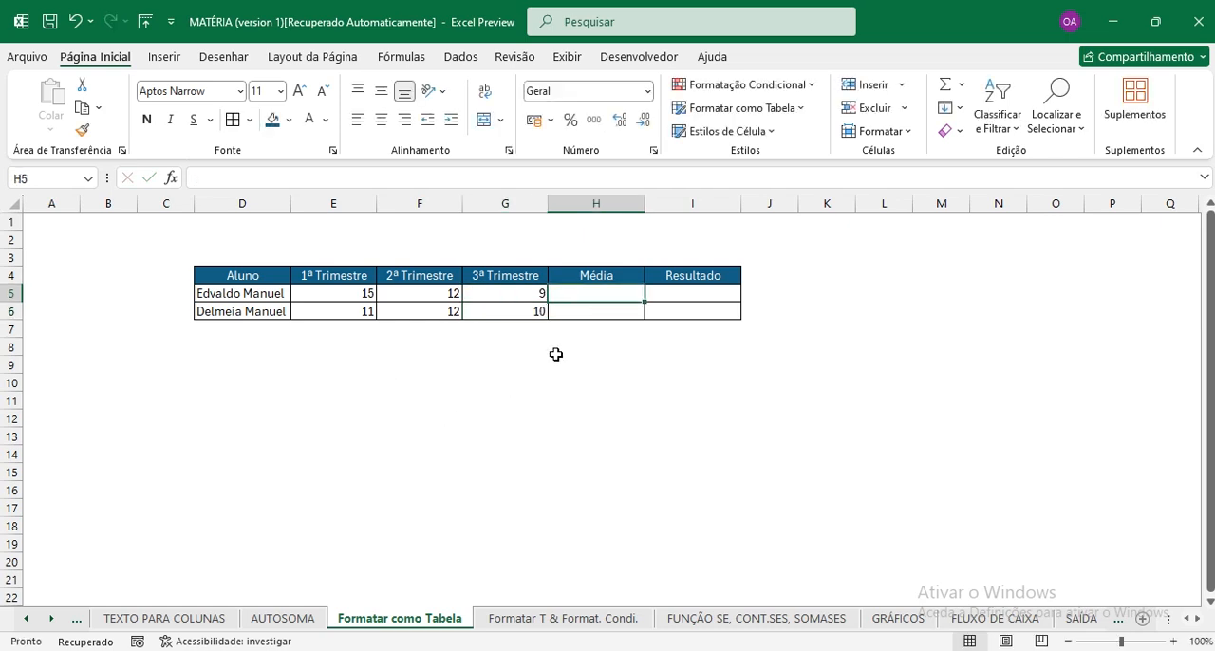
Center the trimester grades in the range E5:G6 horizontally.
click(333, 294)
drag(403, 293, 503, 306)
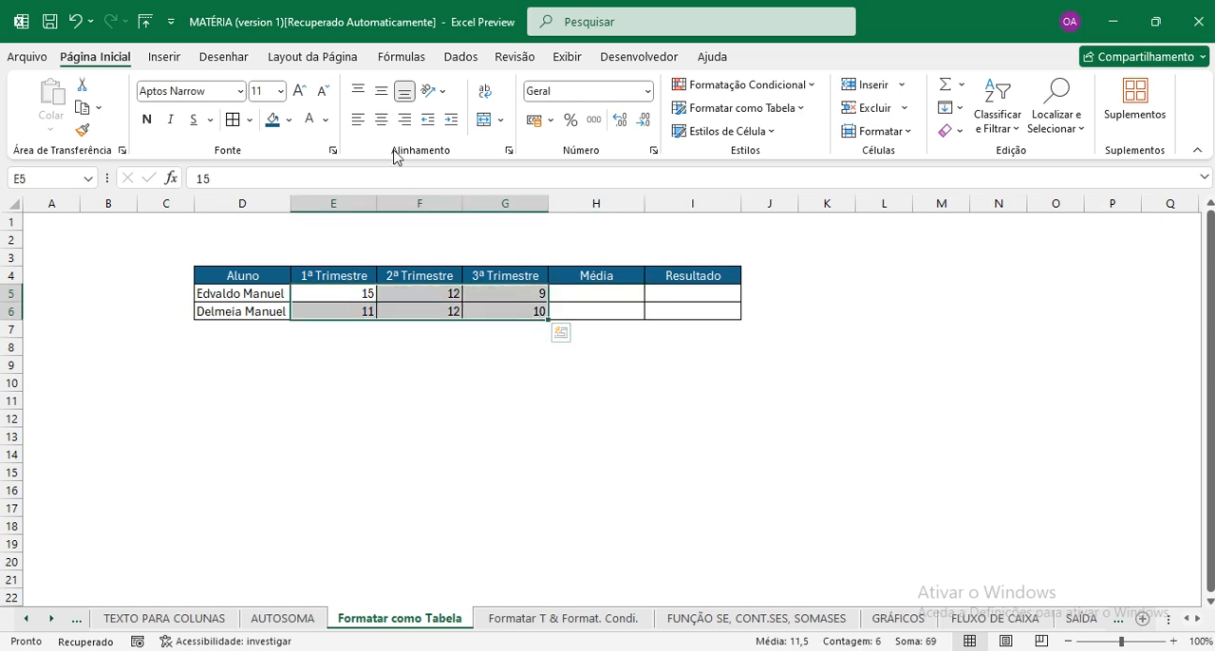
click(382, 120)
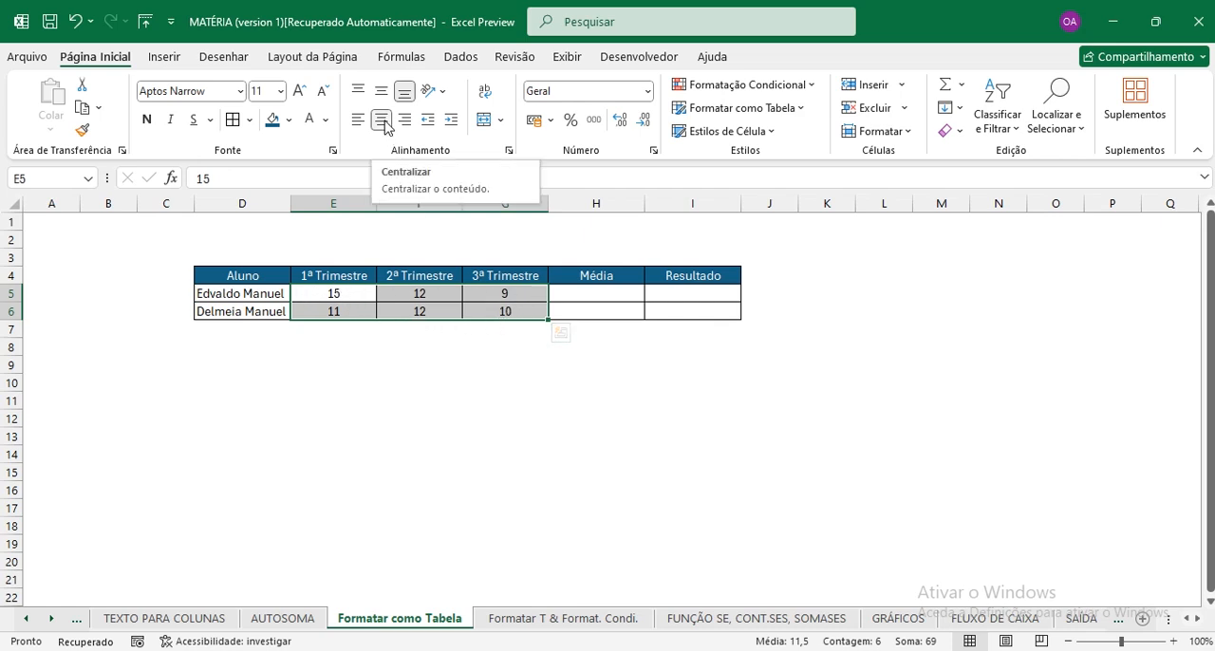
Calculate the first student's average in H5 with the MÉDIA function over E5:G5.
click(576, 295)
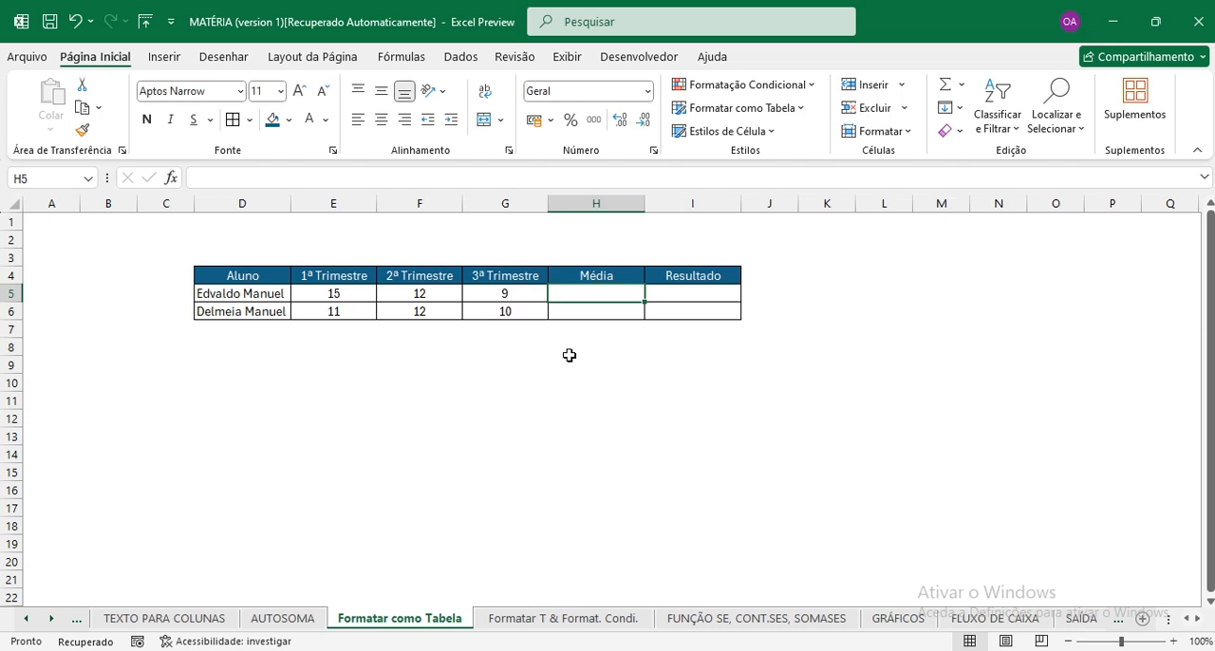
text(= m)
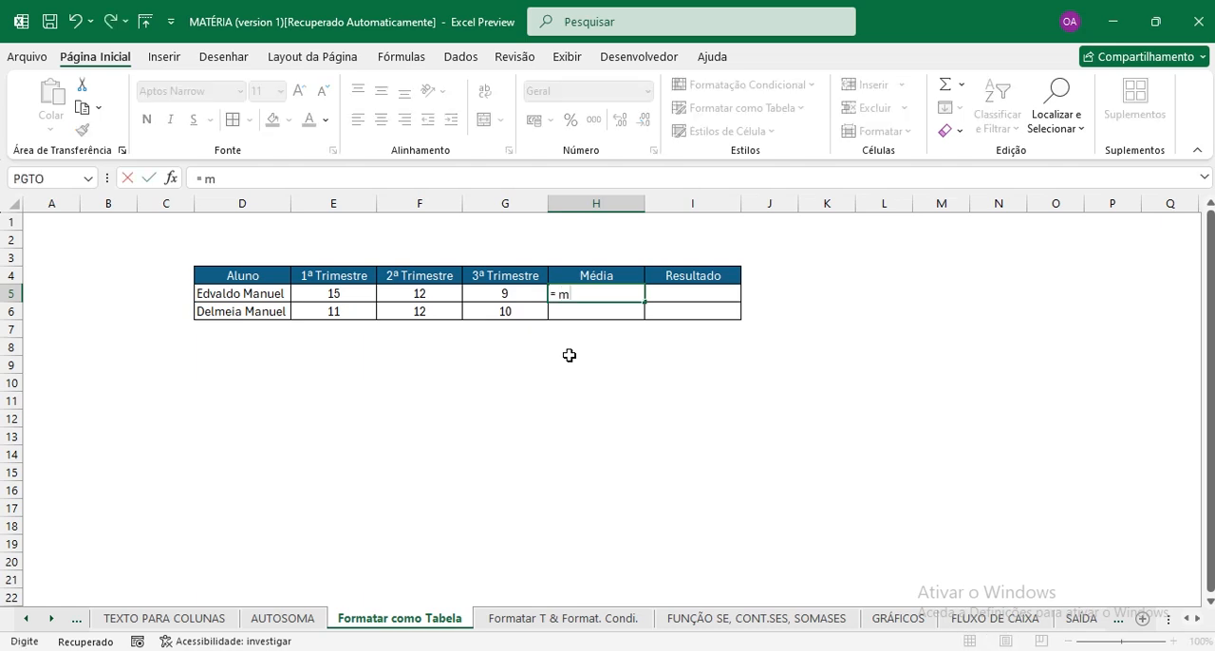
text(édia)
key(Tab)
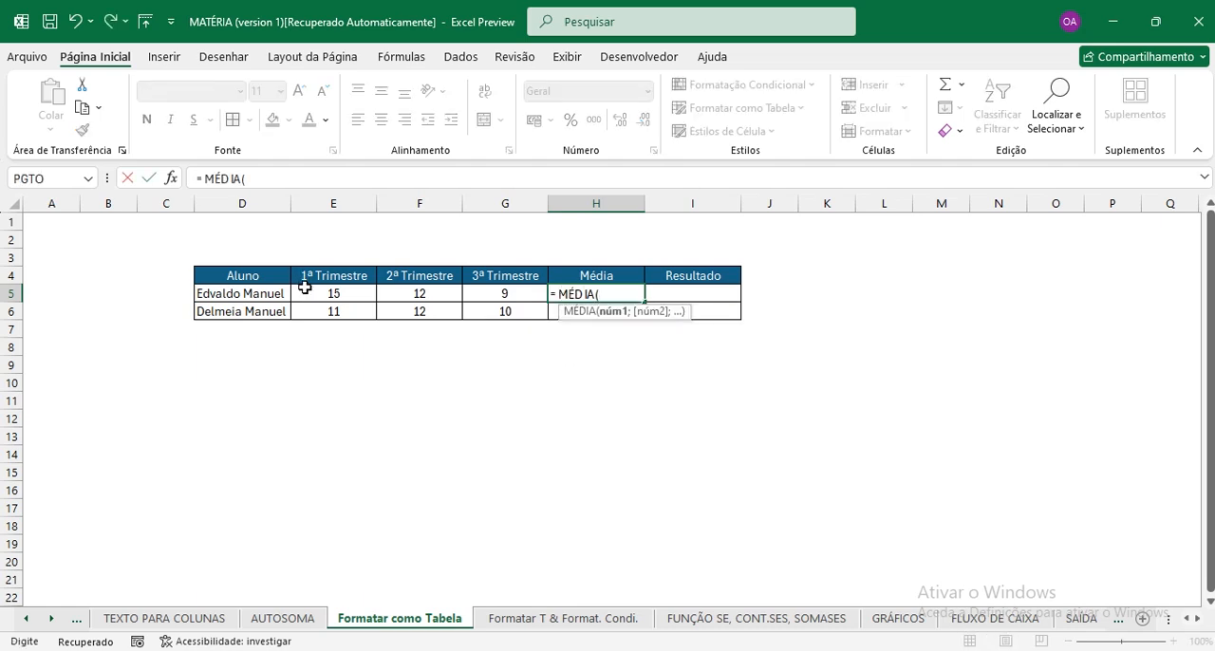
drag(329, 294, 504, 302)
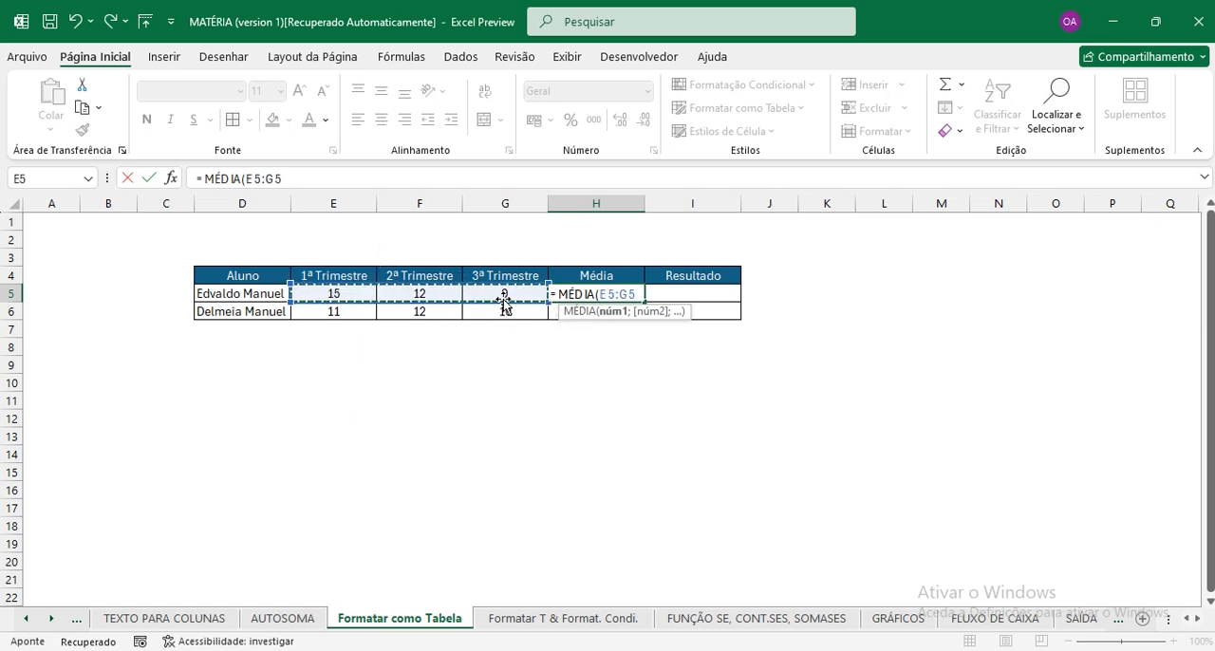
key(Return)
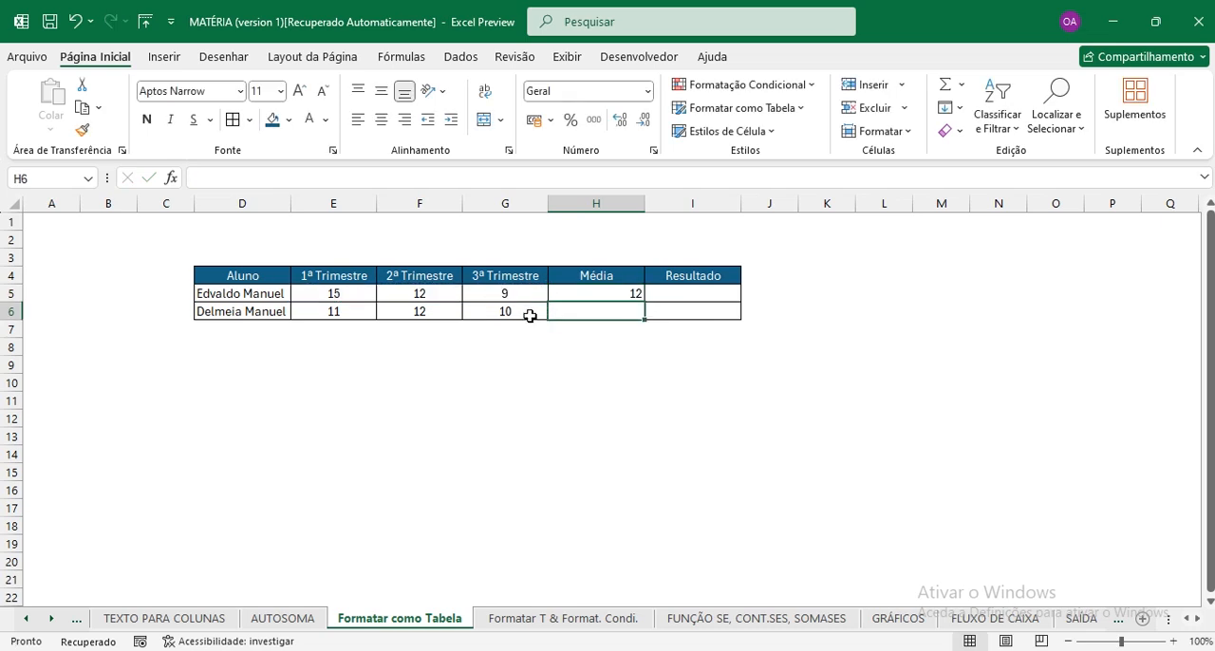
Center the average in H5 horizontally, fill its formula down to H6 and check the copied formula.
click(609, 292)
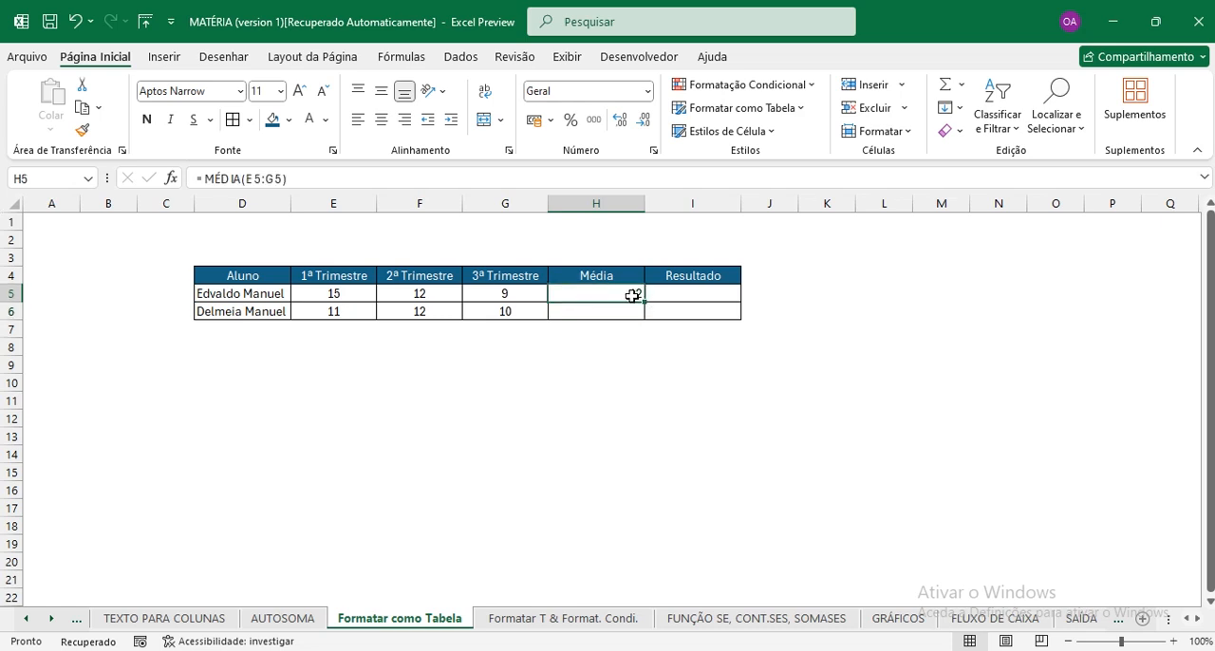
click(381, 119)
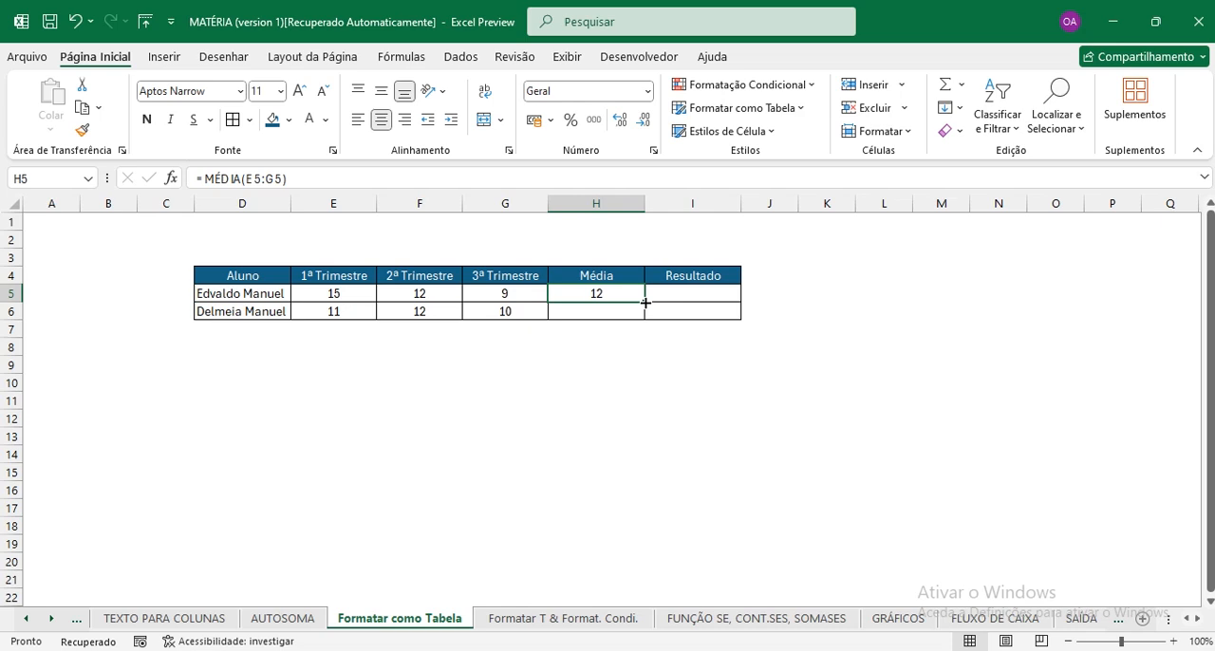
drag(645, 302, 650, 323)
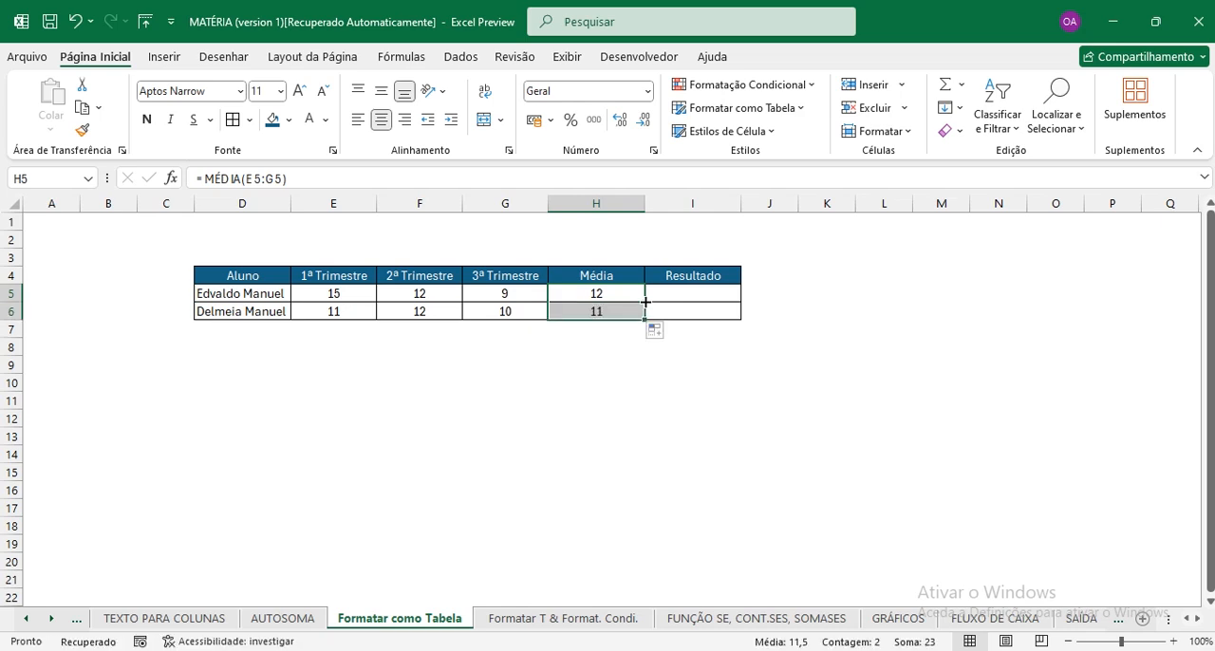
click(622, 311)
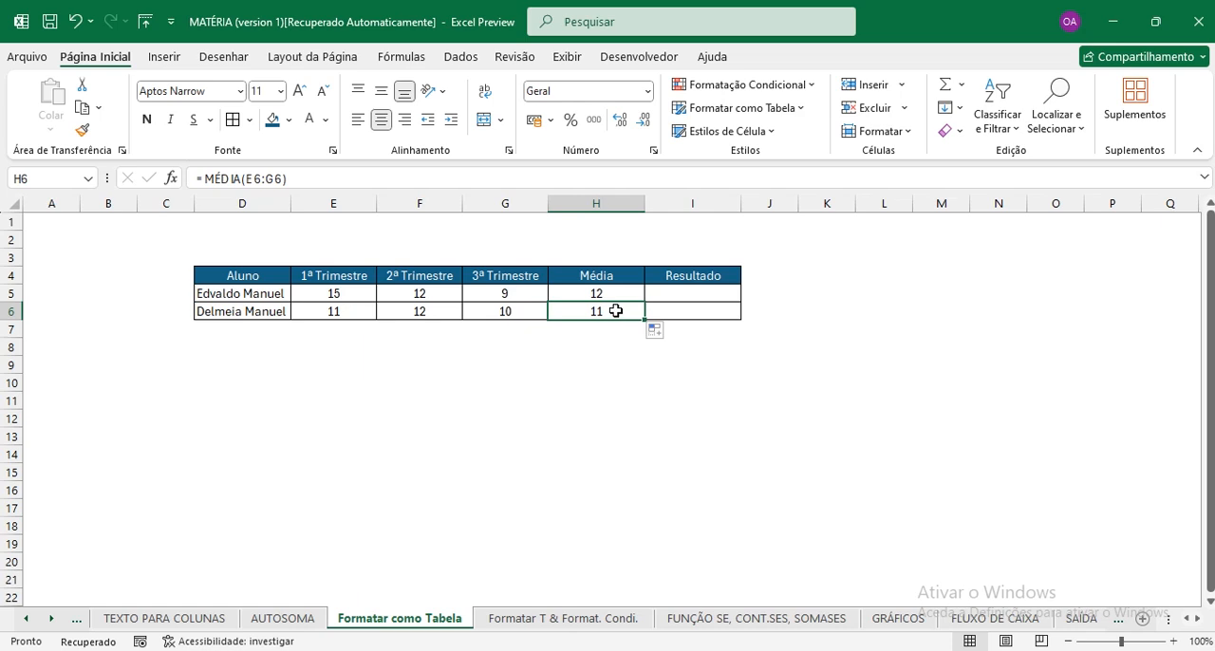
click(305, 180)
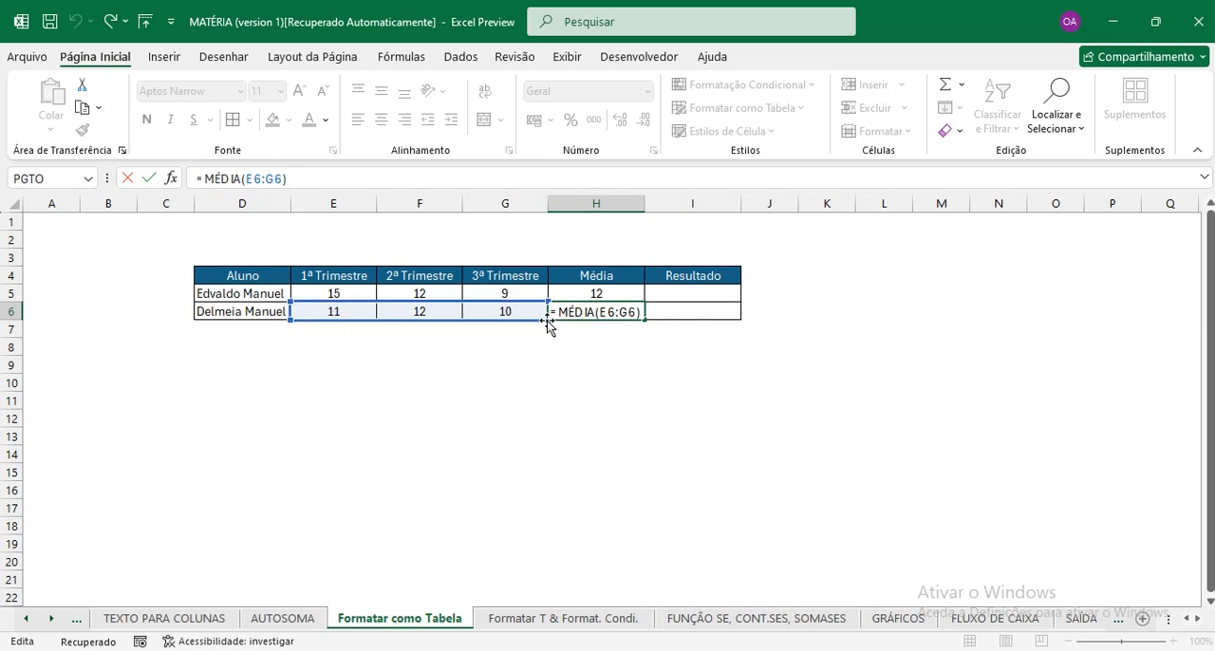
key(Return)
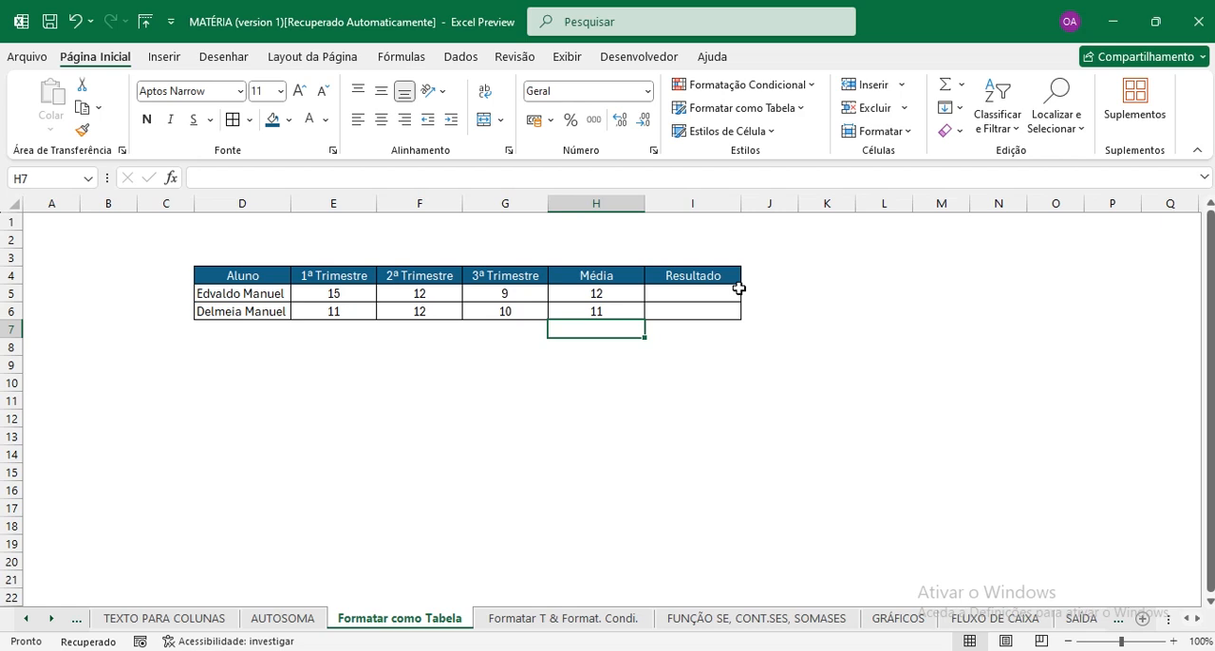
click(550, 396)
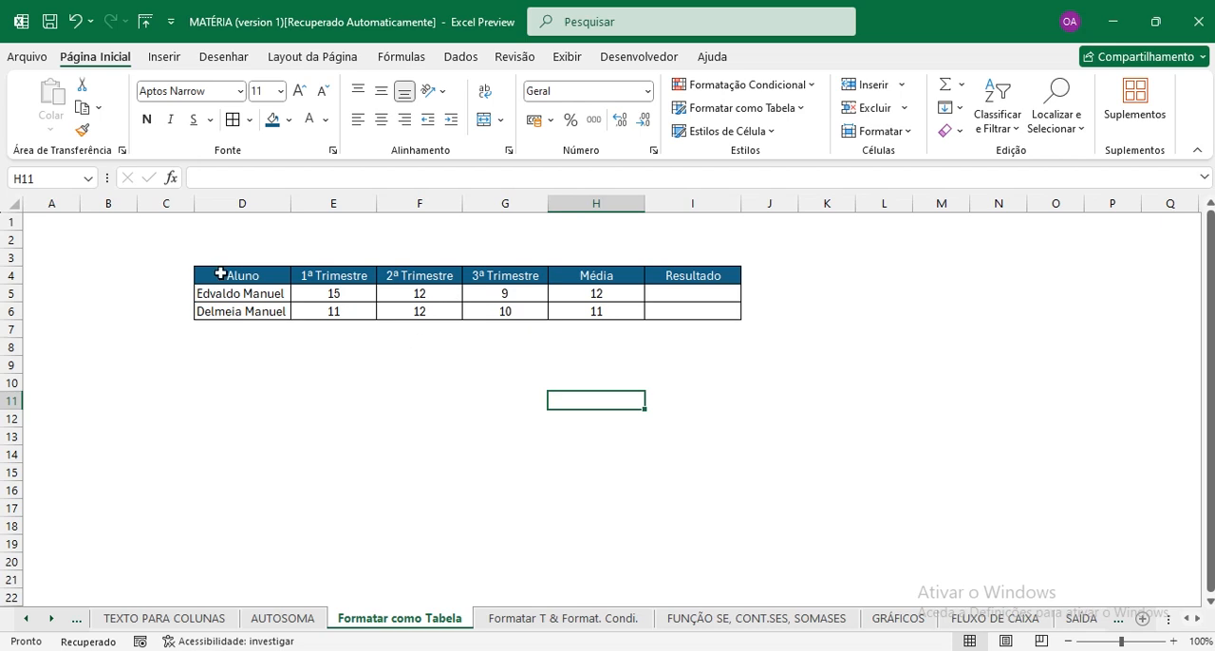
Duplicate the grades table D4:I6 at D8 and clear the copied averages in H9:H10.
drag(224, 270, 690, 314)
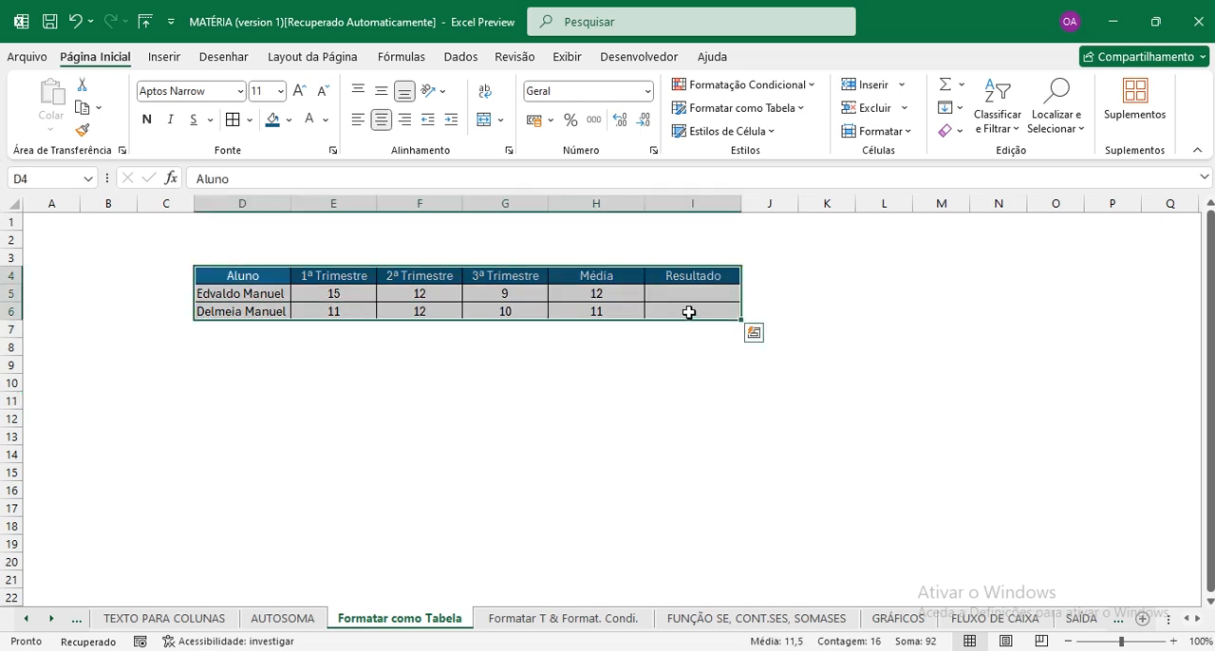
key(ctrl+c)
click(244, 348)
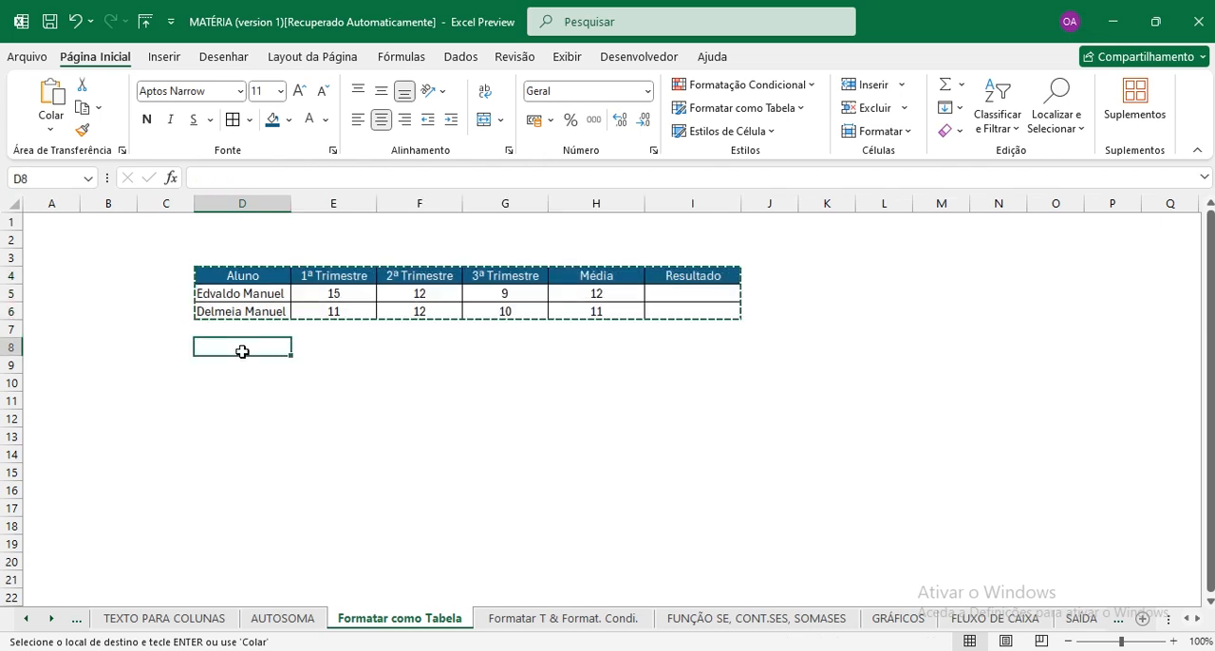
key(ctrl+v)
drag(599, 364, 600, 384)
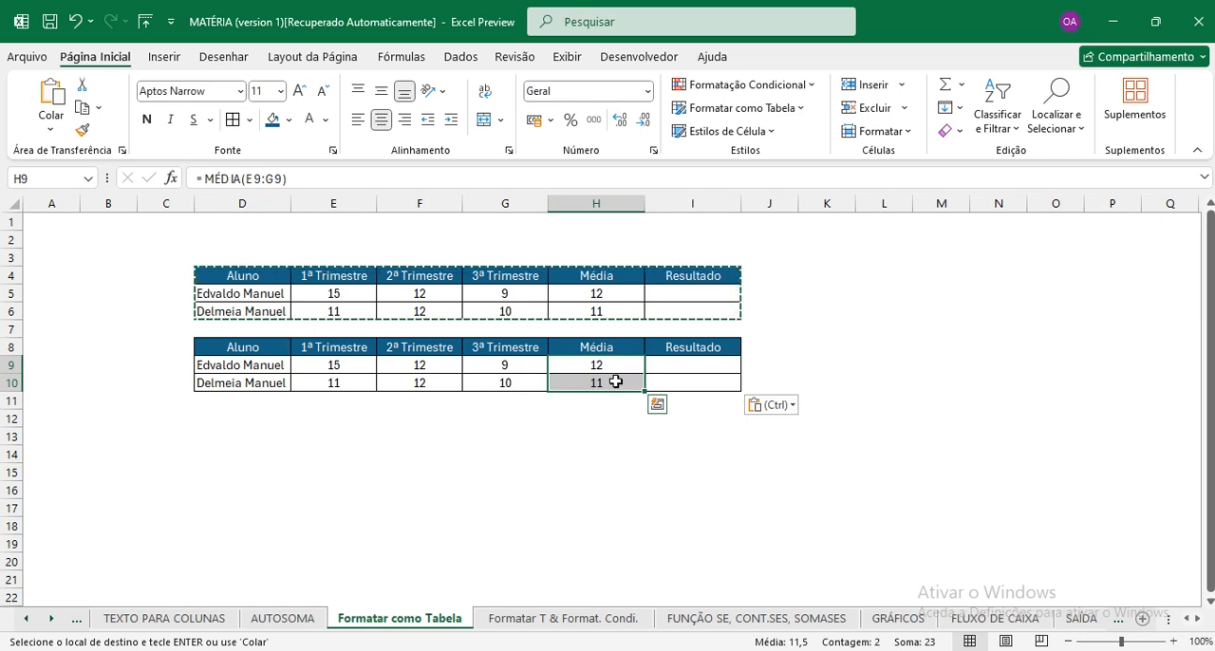
key(Delete)
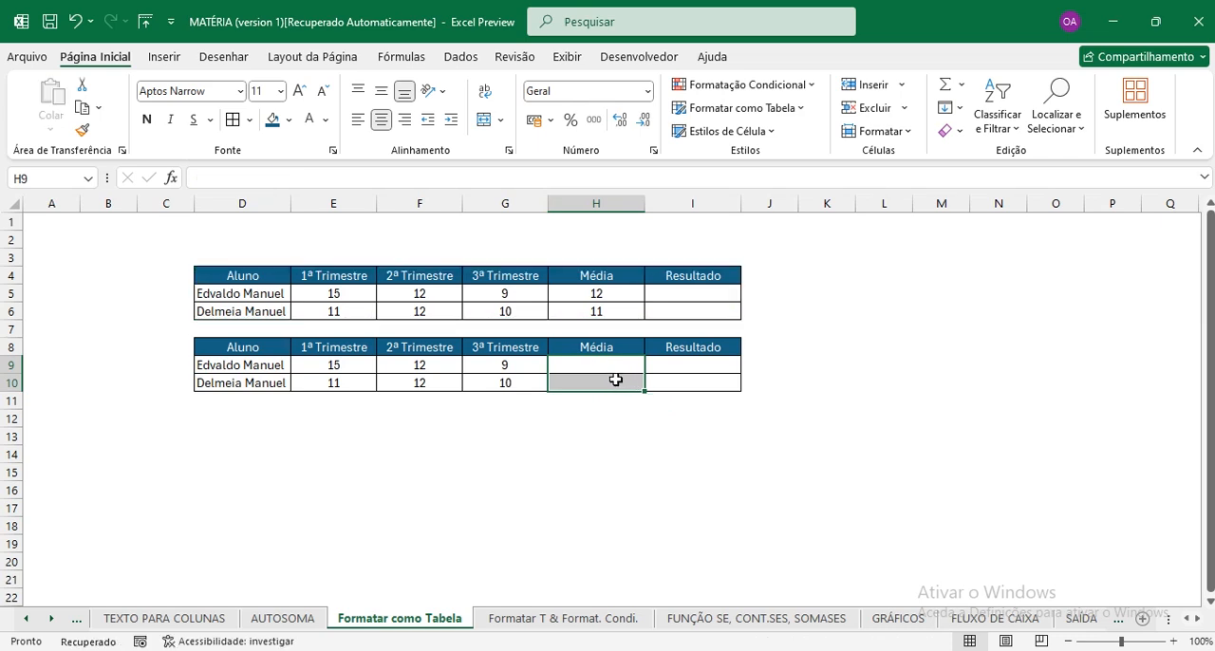
click(613, 381)
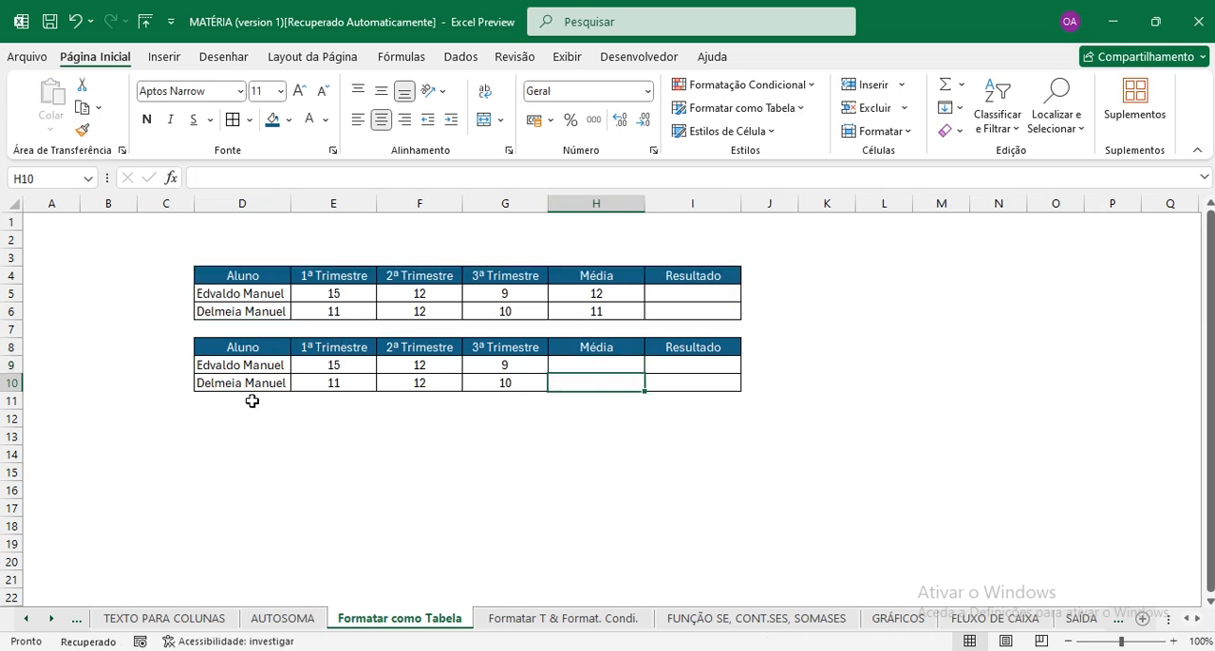
Format D8:I10 as a table with headers, using the style Azul-petróleo escuro, Estilo de Tabela Clara 9.
click(399, 370)
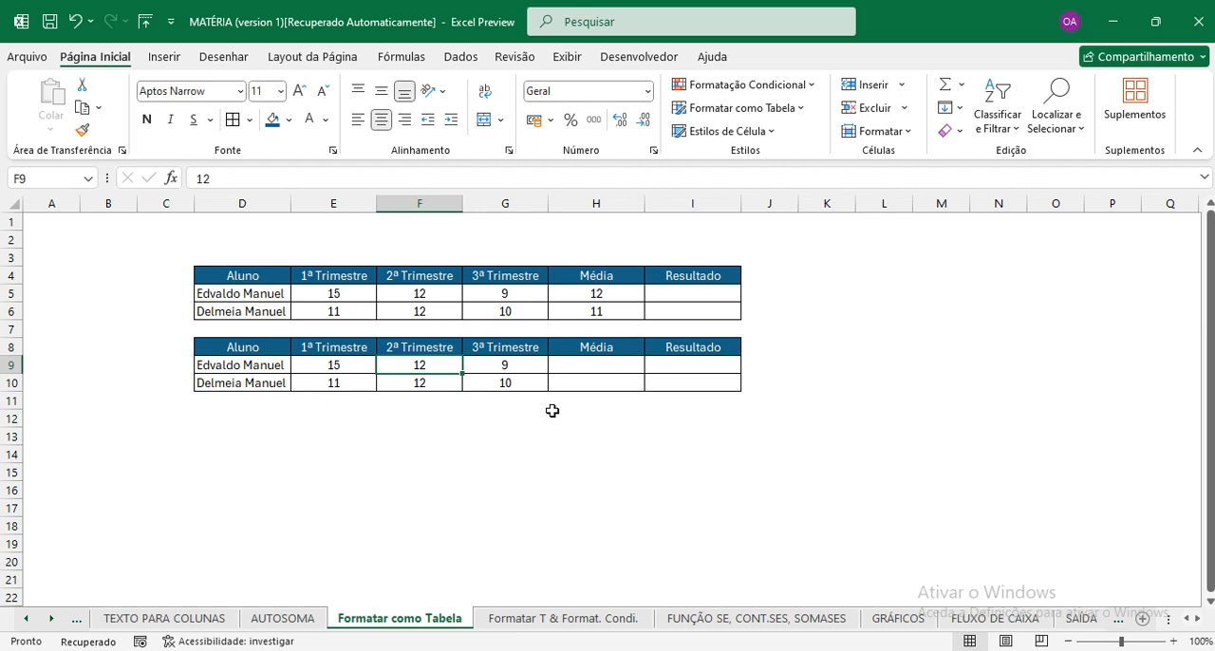
key(ctrl+a)
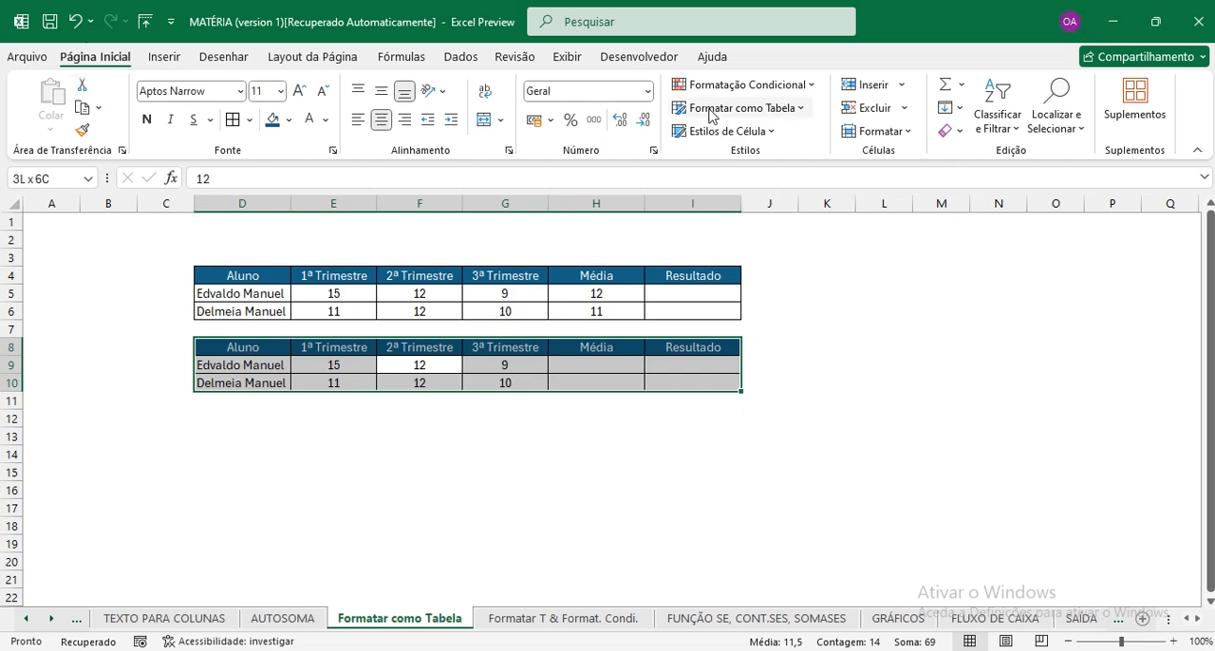
click(786, 113)
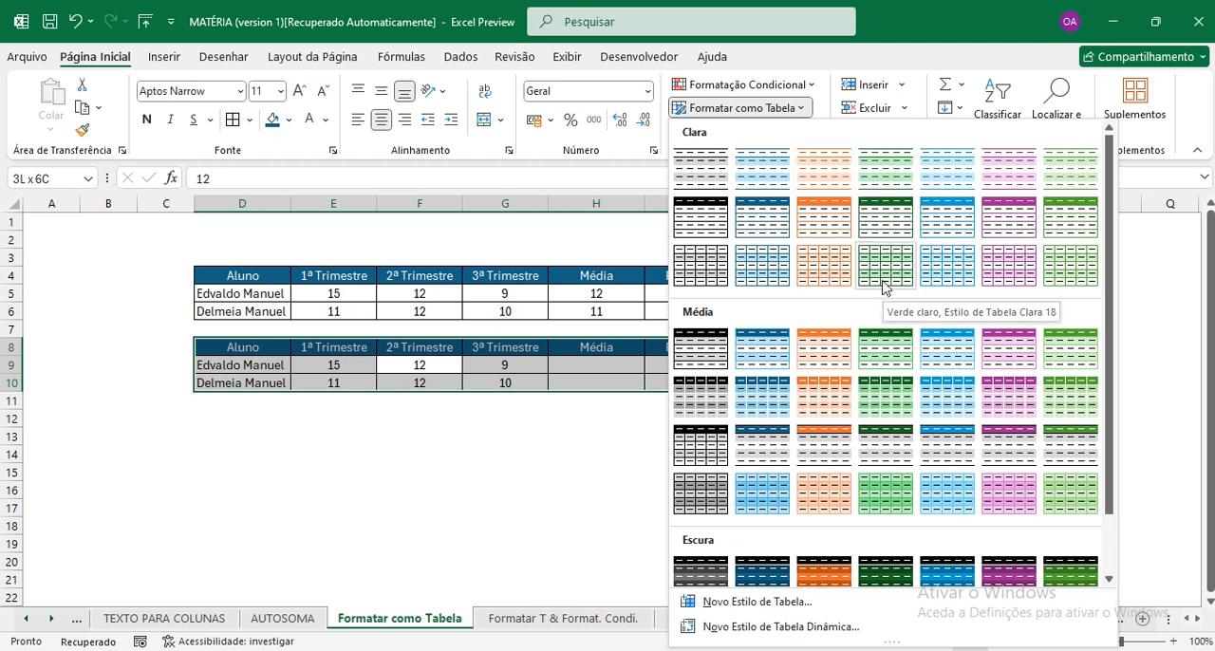
click(767, 224)
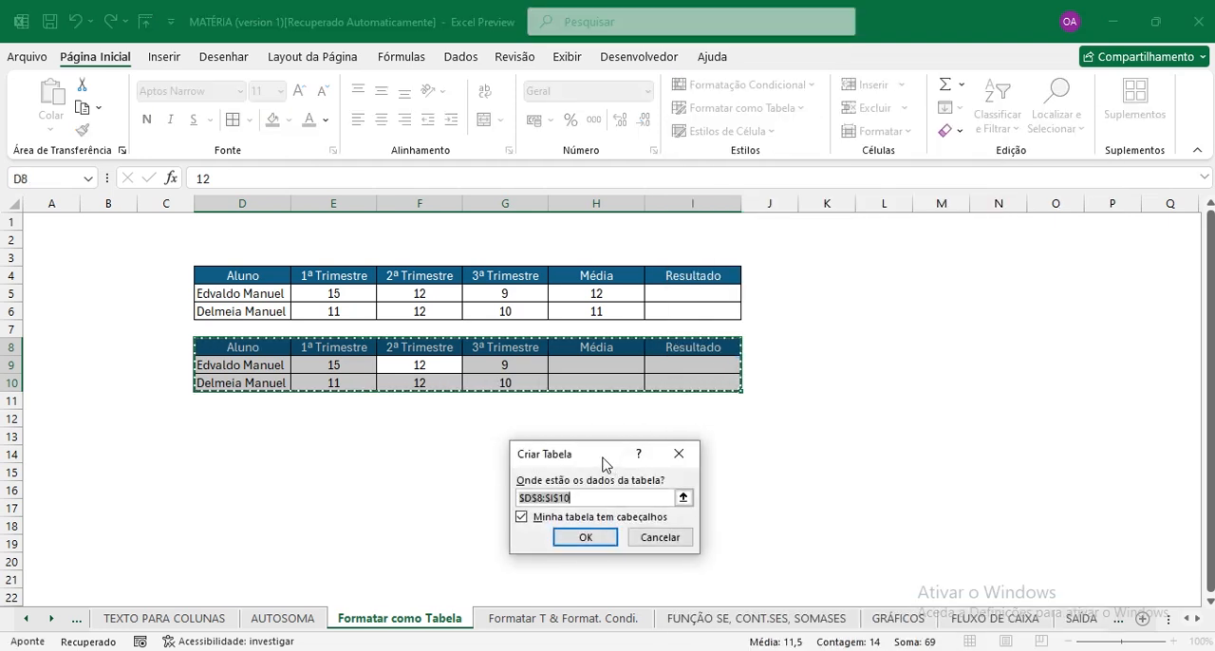
drag(602, 458, 791, 223)
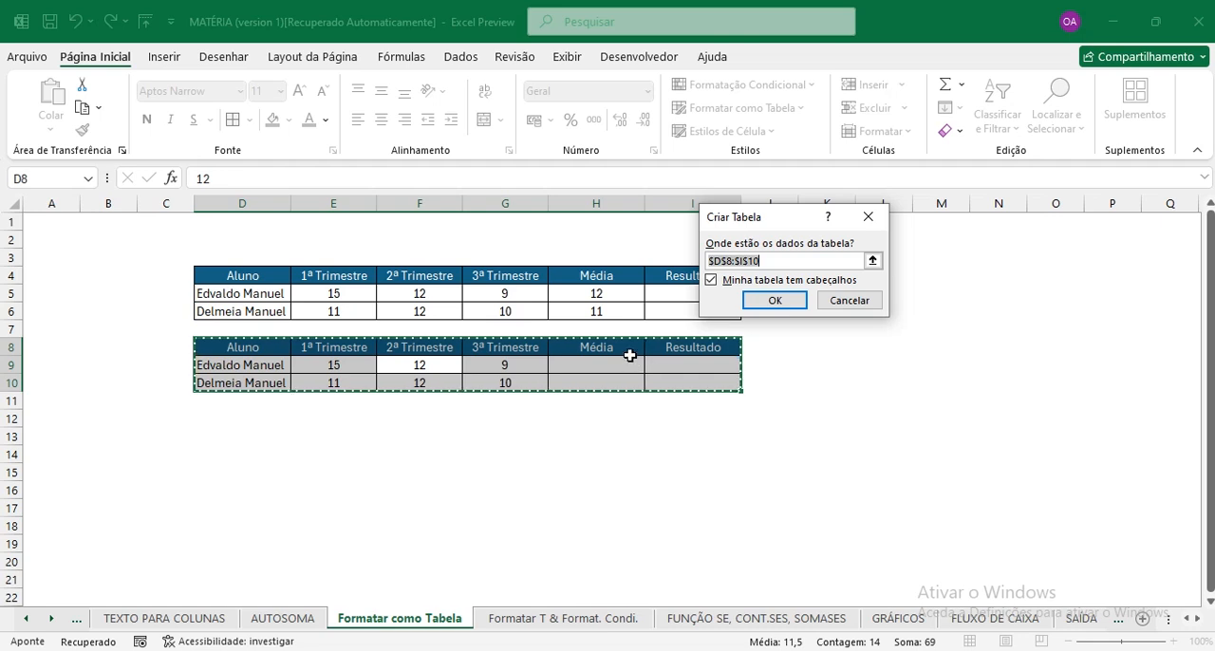
click(775, 302)
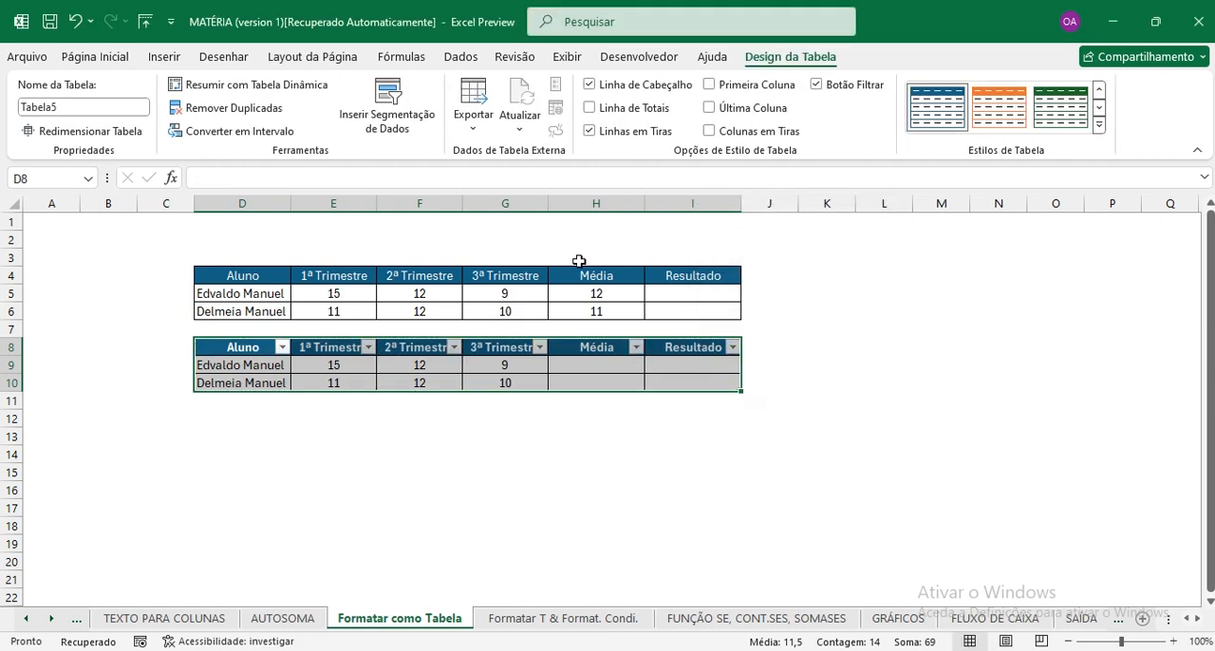
Look at the Aluno column's filter options and turn off the filter buttons of the formatted table.
click(403, 368)
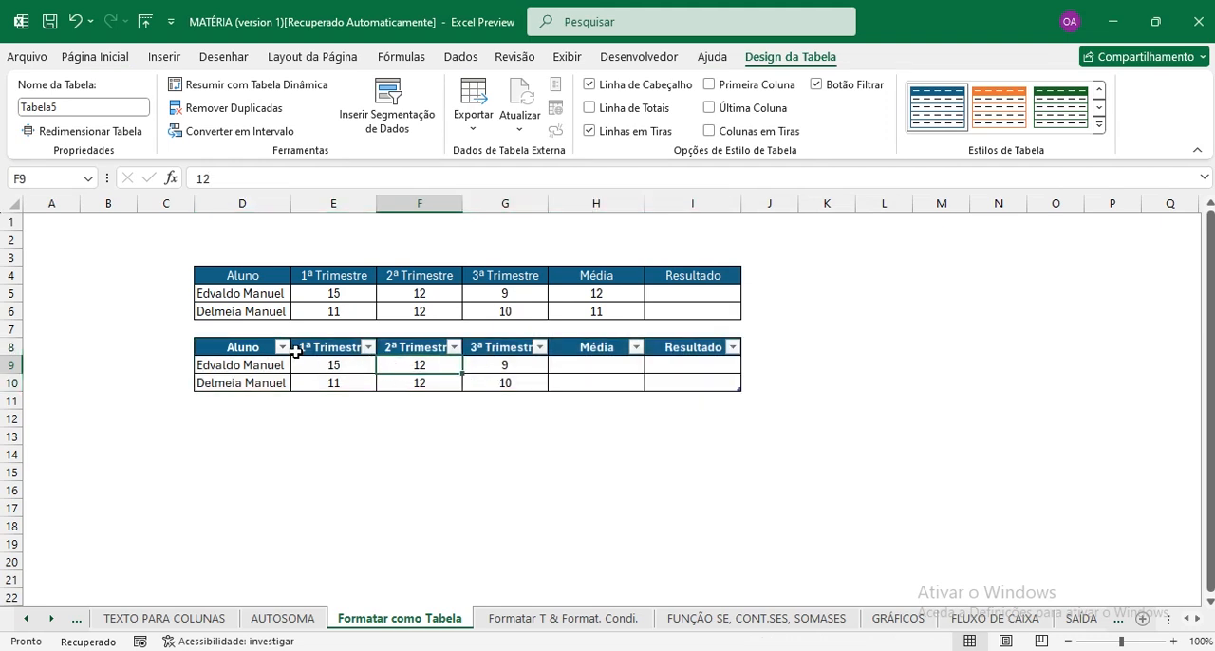
click(282, 349)
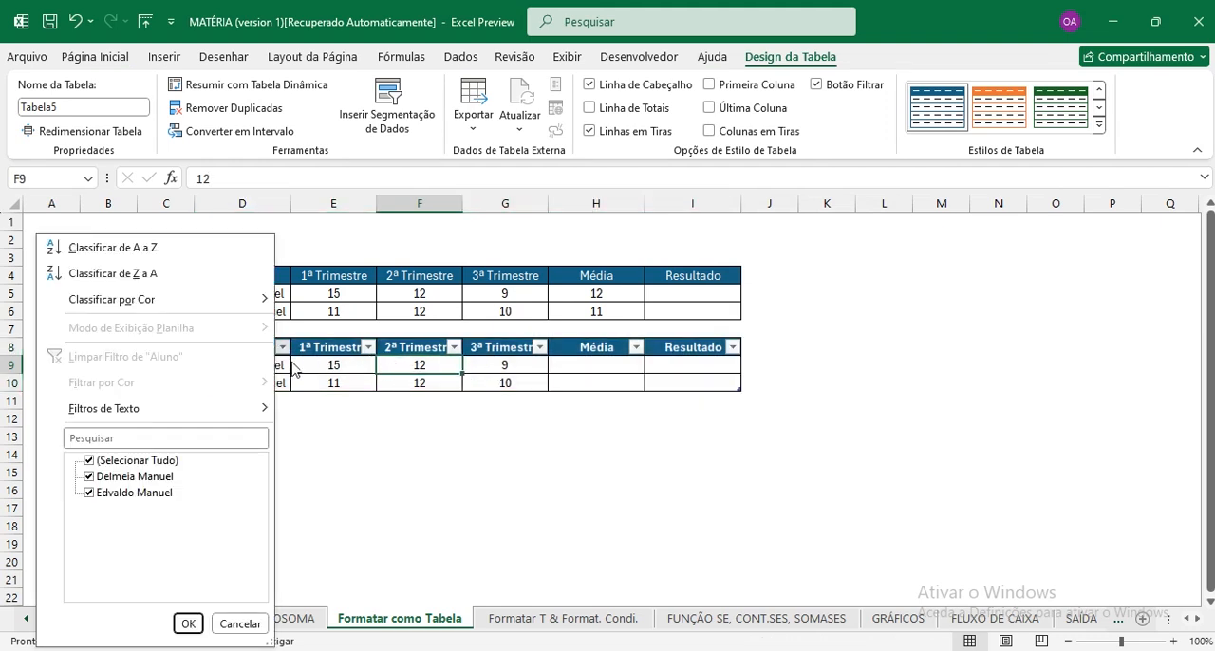
click(292, 363)
click(256, 374)
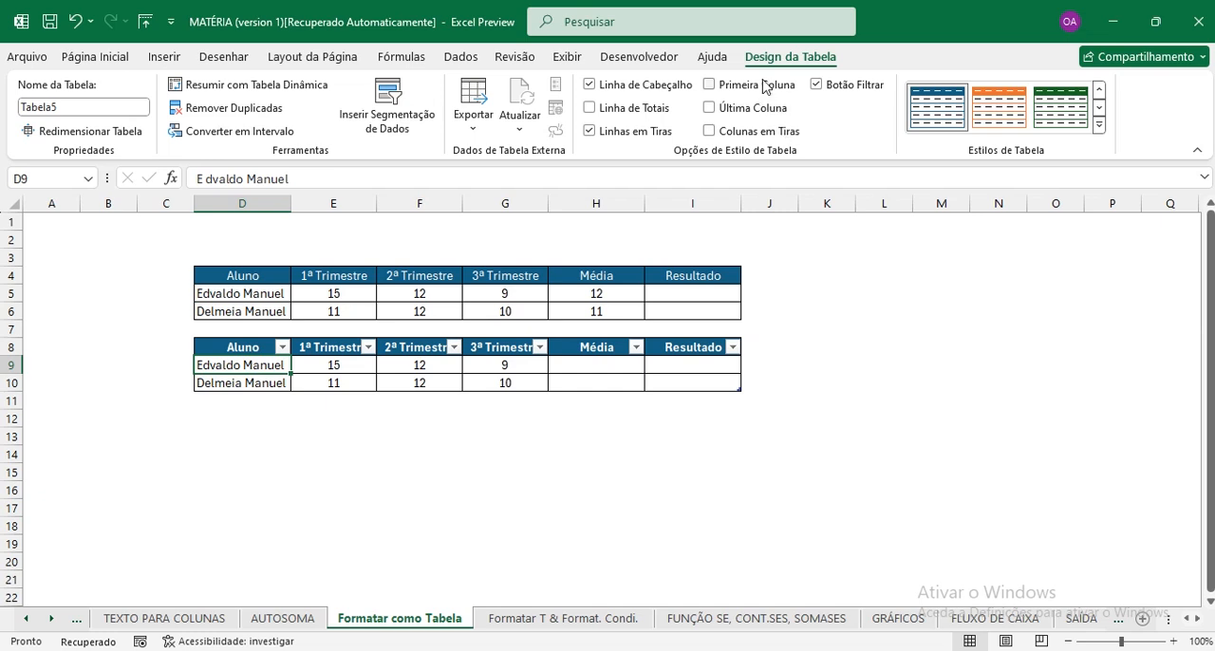
click(562, 376)
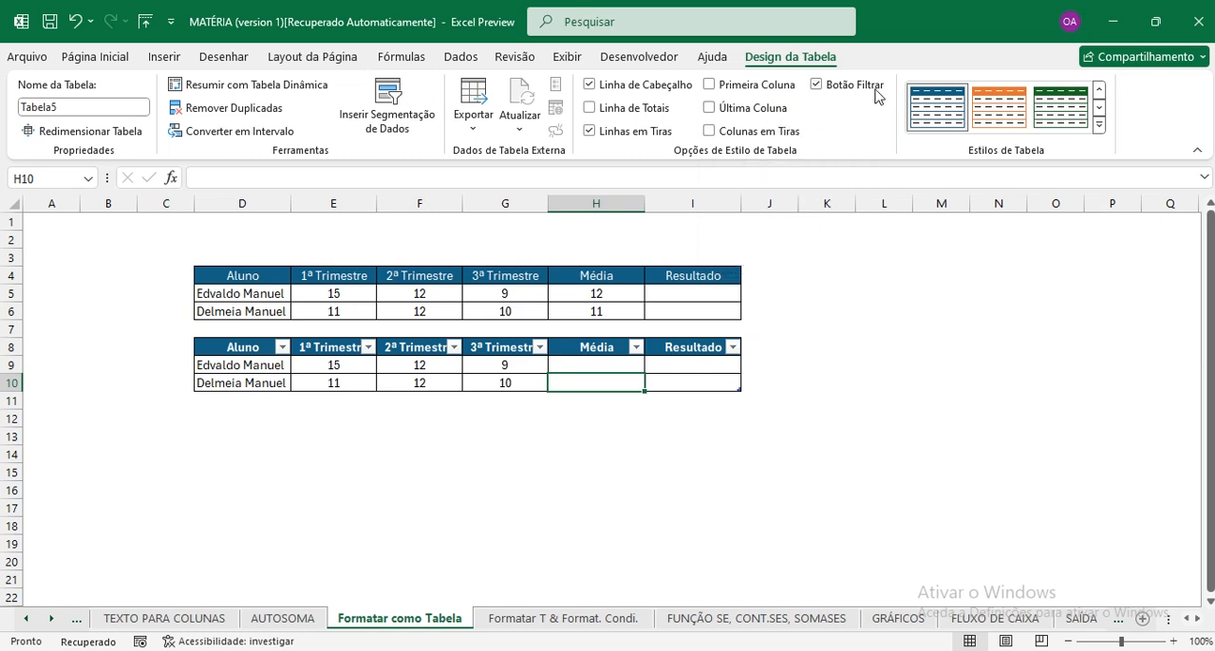
click(817, 86)
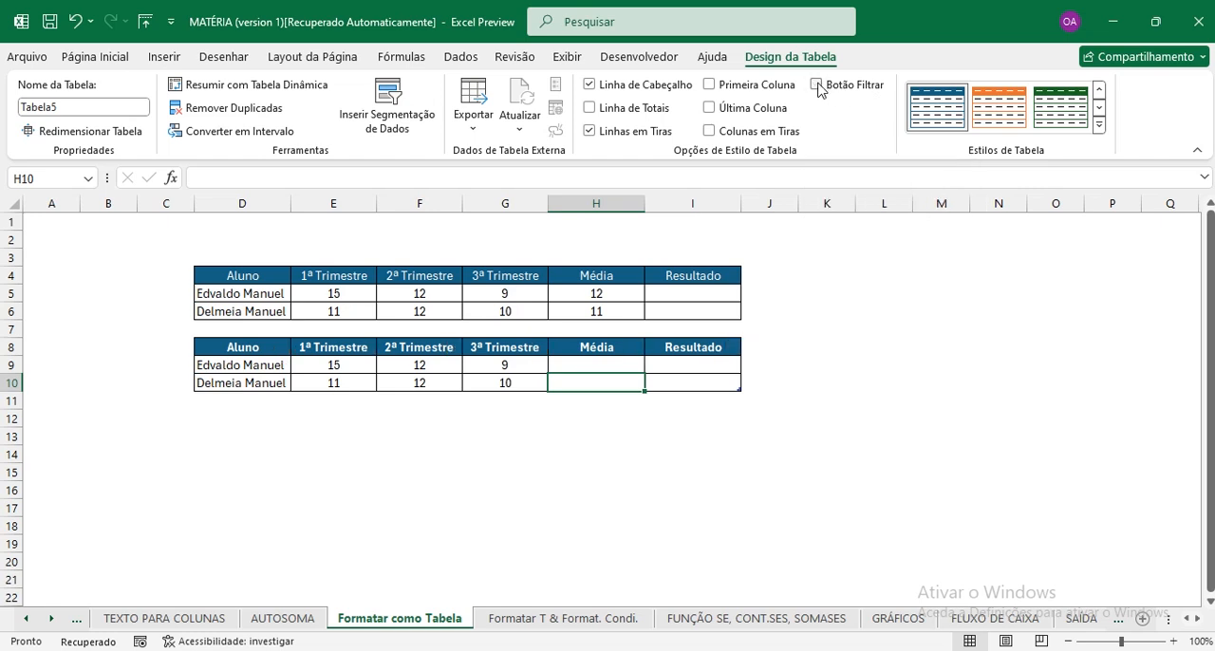
click(627, 367)
click(488, 366)
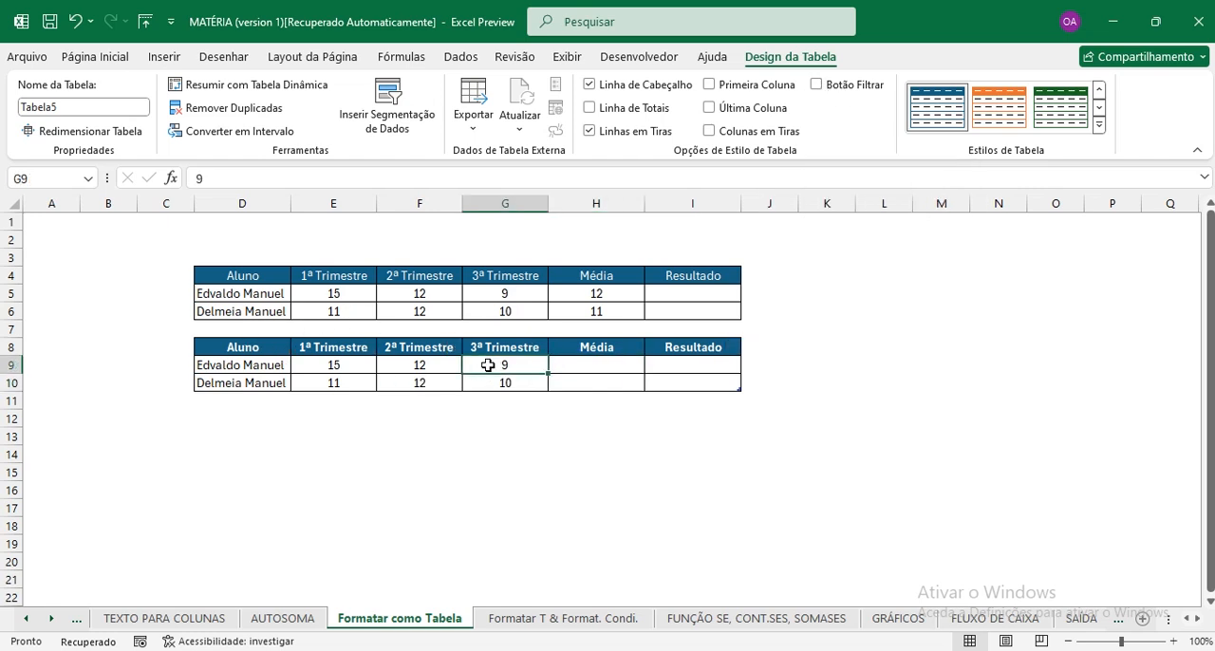
click(435, 379)
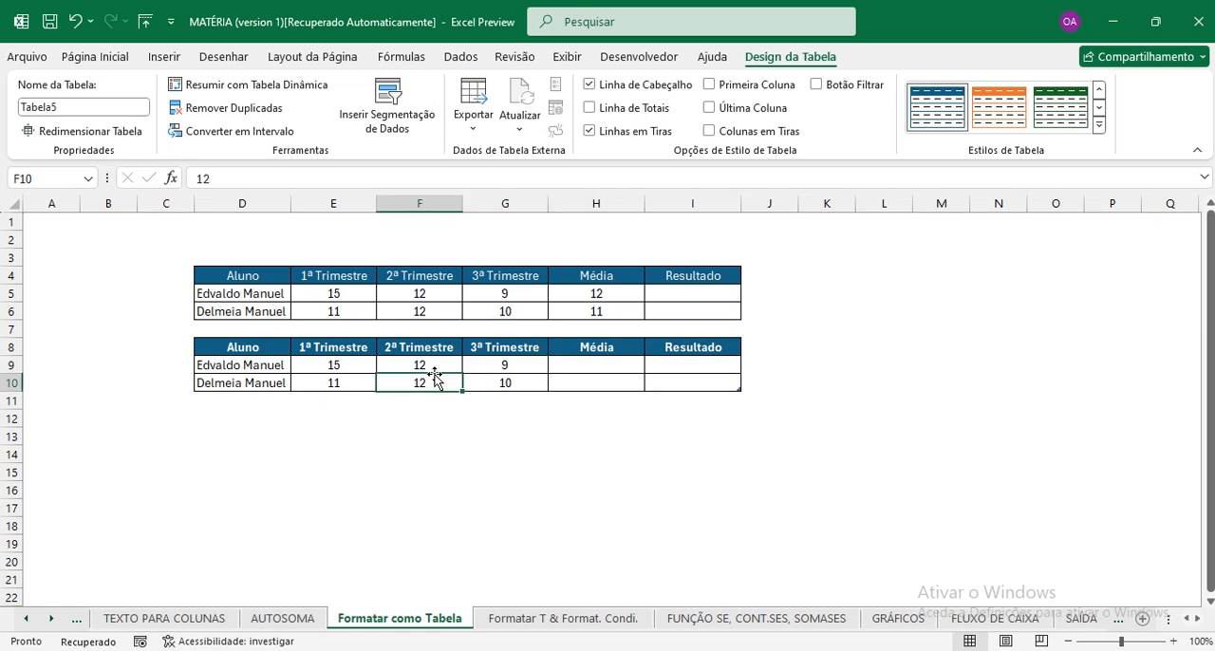
click(420, 308)
click(421, 293)
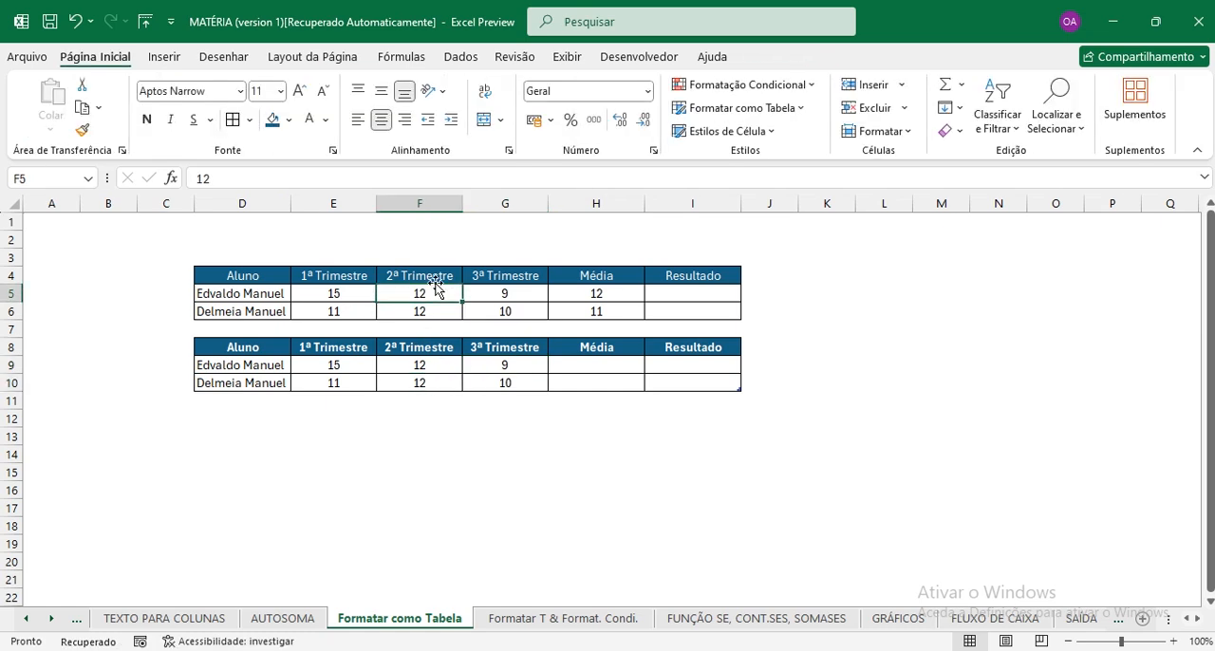
Calculate the Média column from H9 with the MÉDIA function over the table's 1ª Trimestre to 3ª Trimestre columns.
click(609, 366)
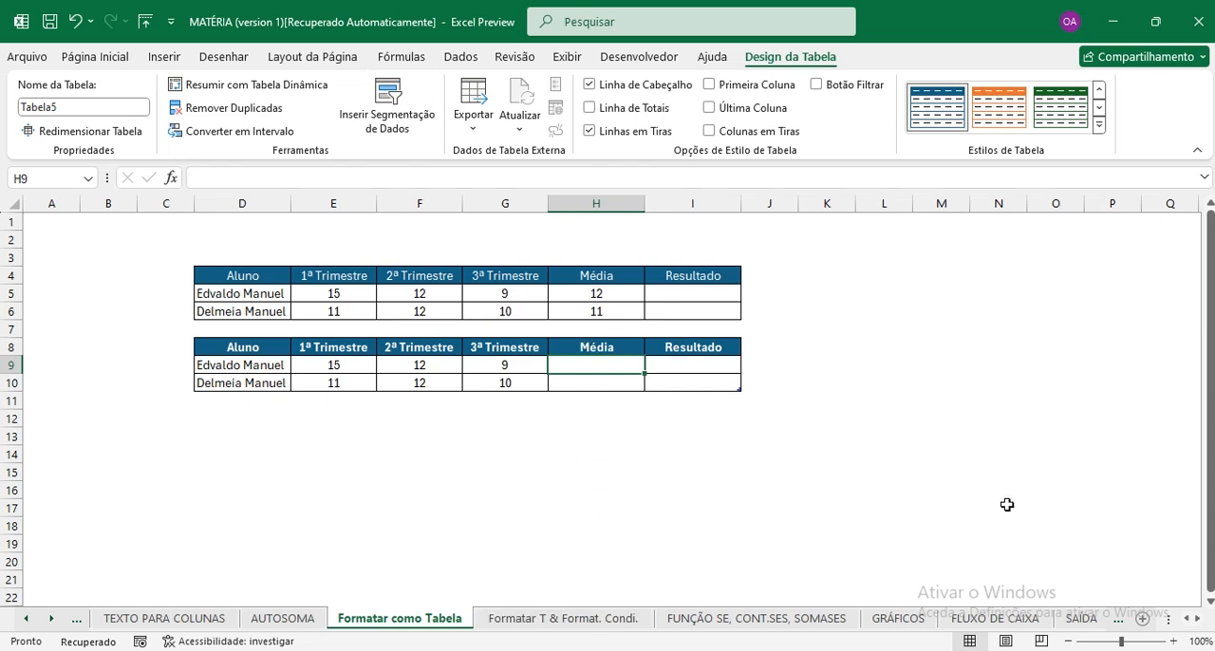
text(«)
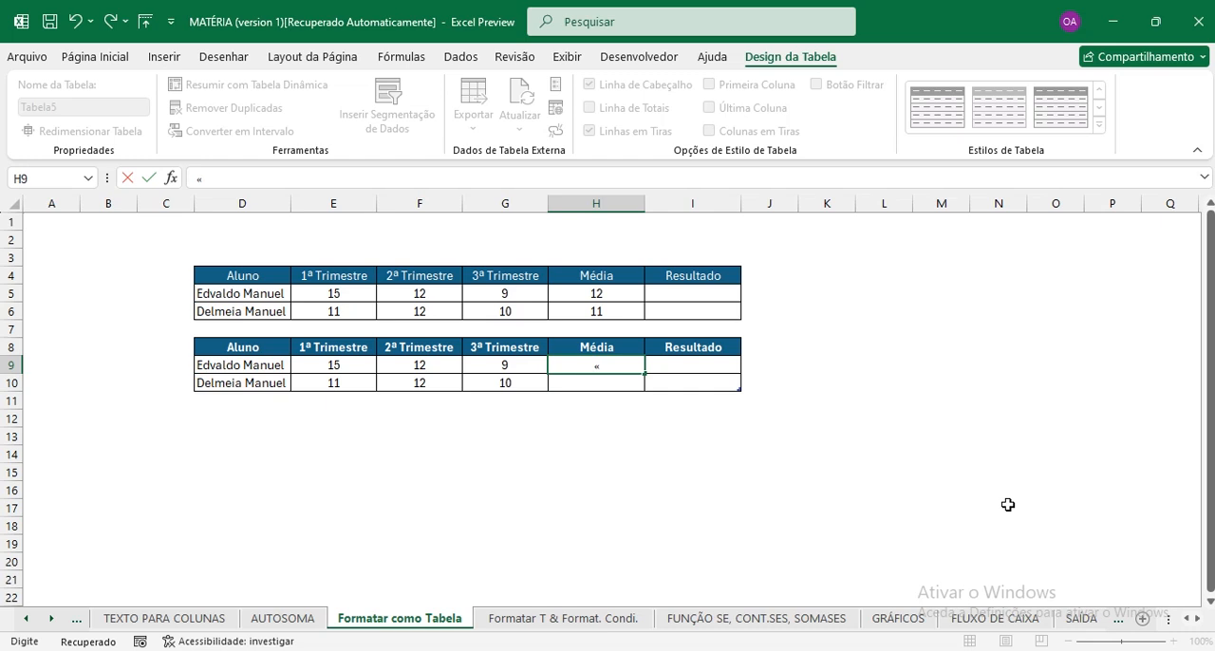
key(super+space)
text(= média)
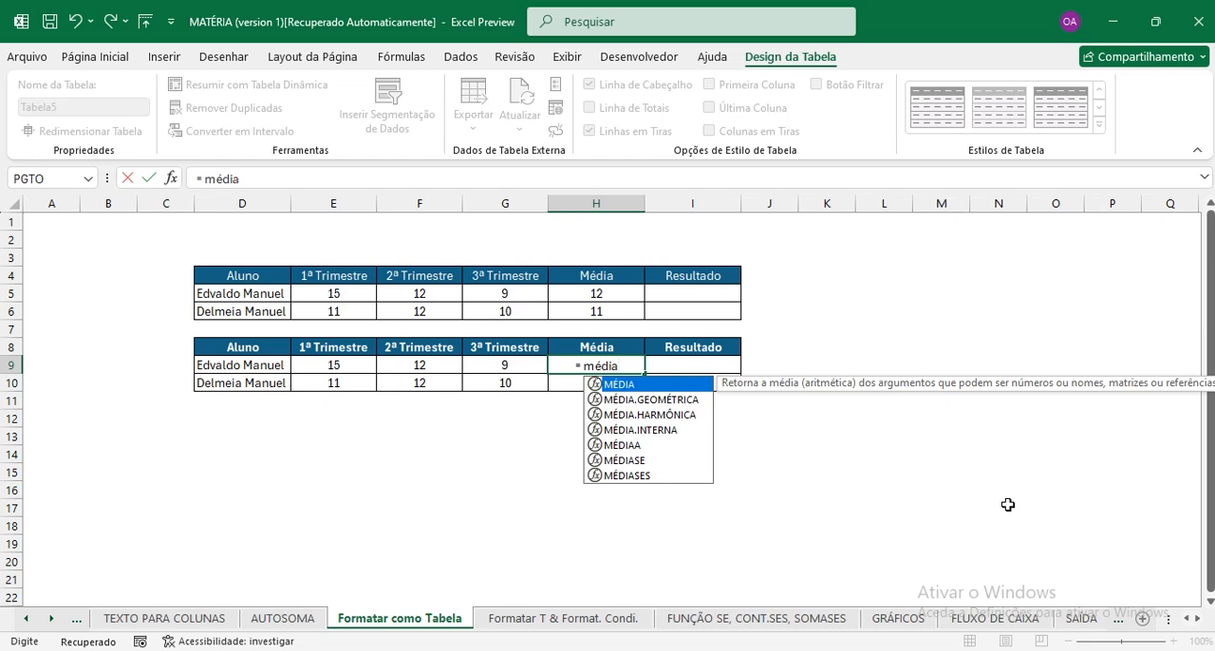
key(Tab)
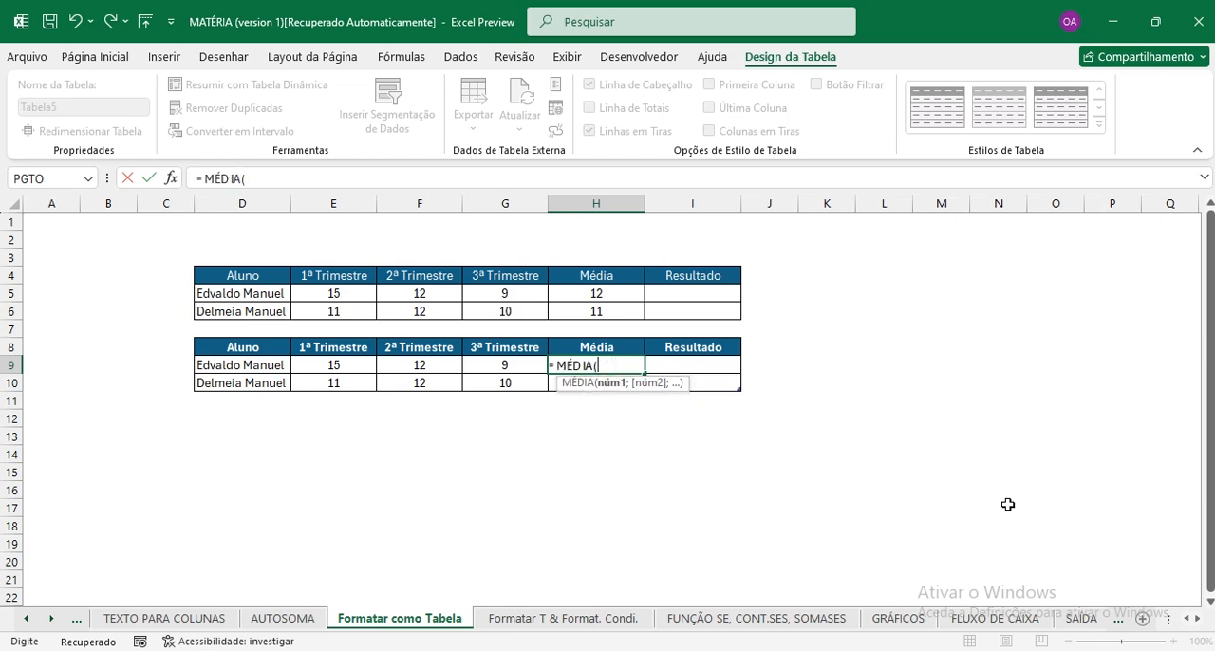
click(320, 366)
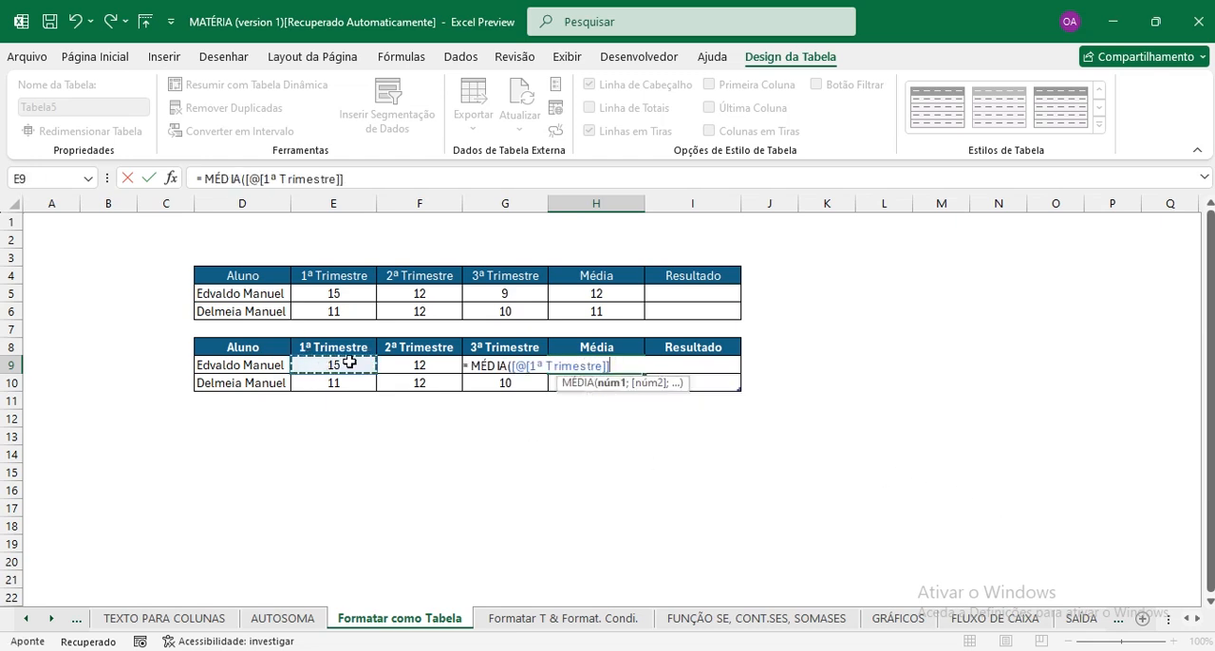
drag(323, 365, 496, 368)
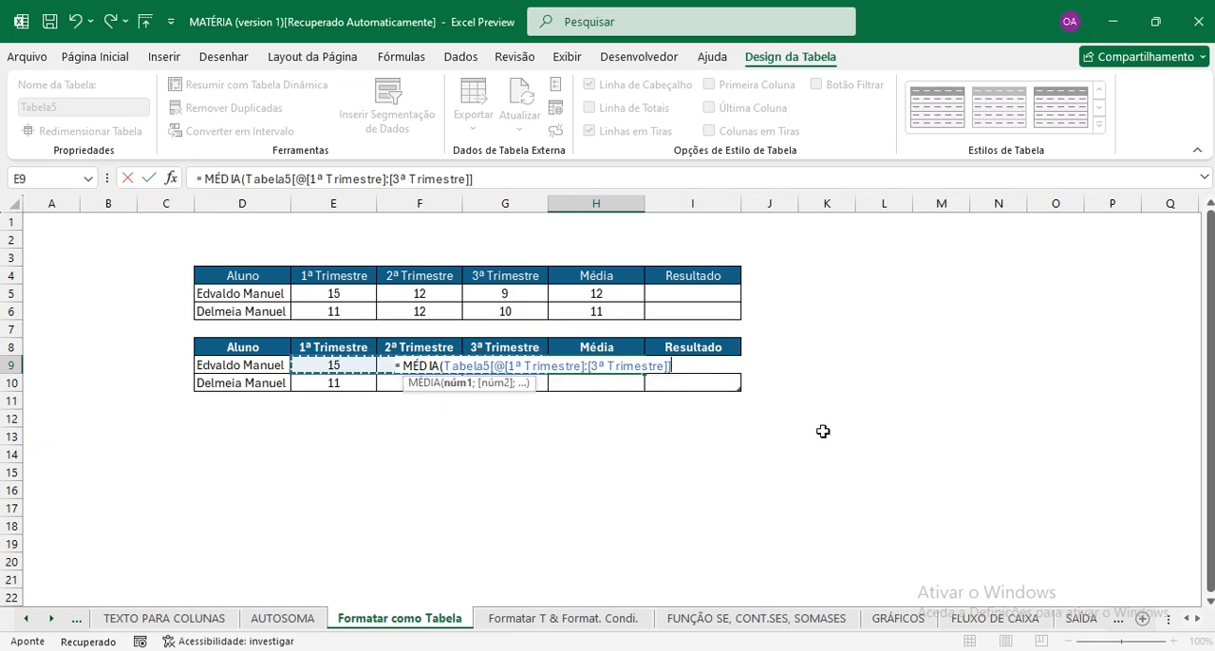
key(Return)
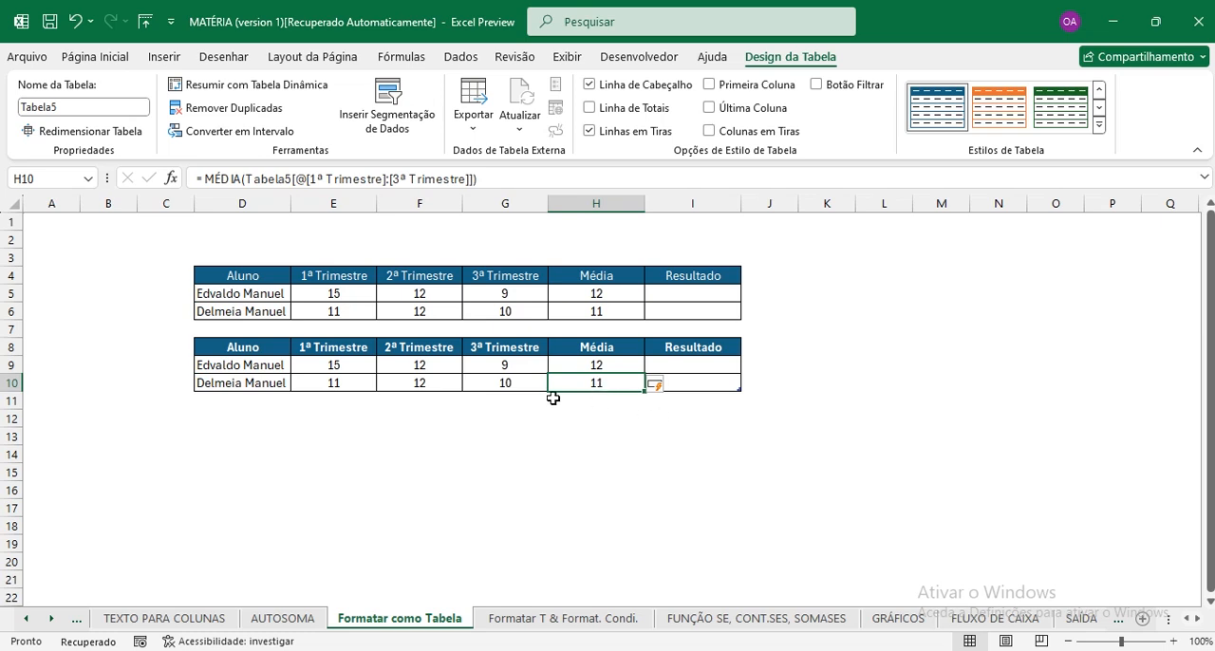
Insert two blank rows at row 7 between the two grades tables.
click(12, 330)
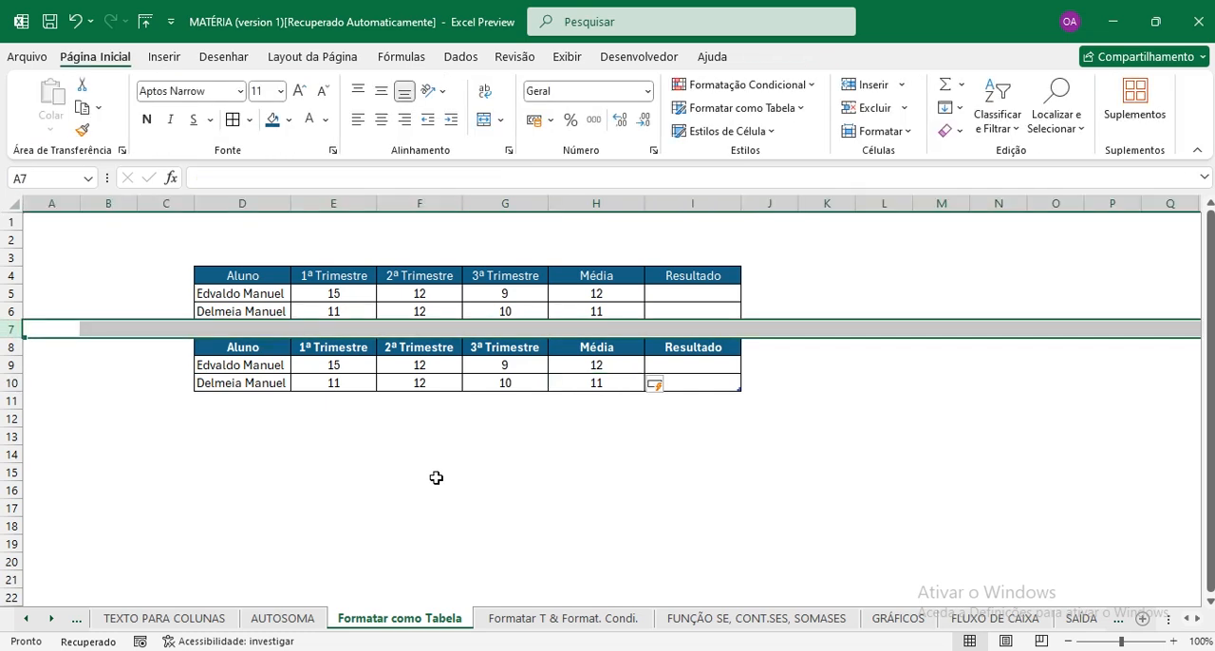
key(ctrl+plus)
key(ctrl+plus)
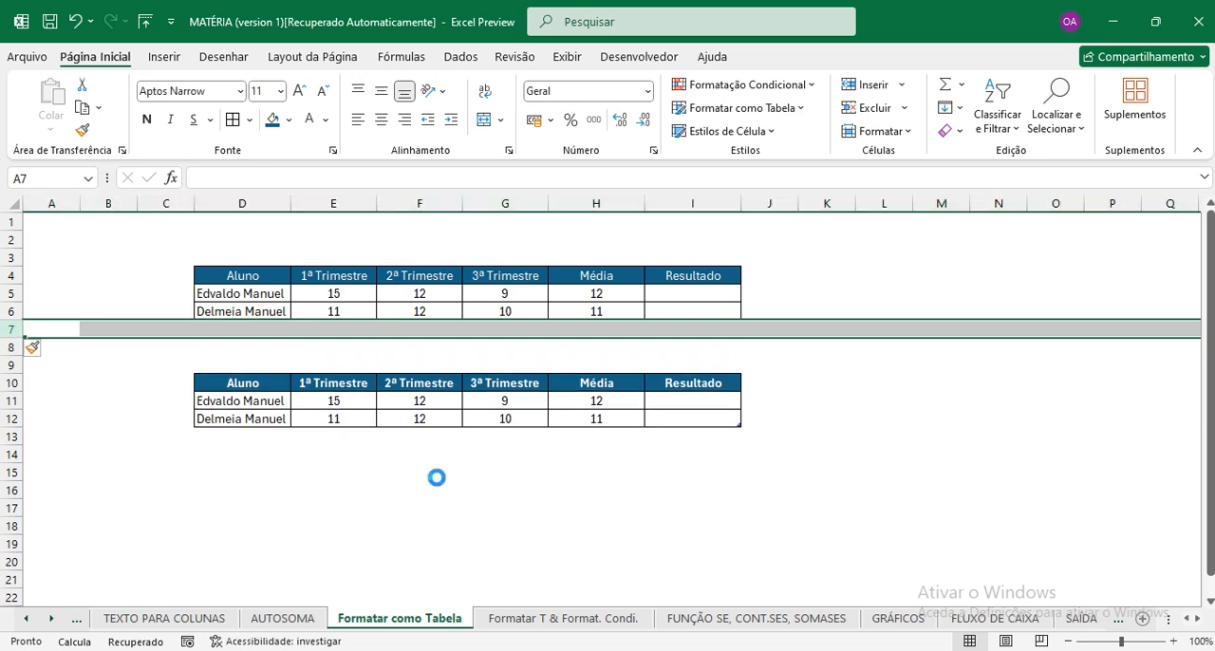
Insert another blank row at row 7 and enter the third student's full name in D7, below the plain grades range.
key(ctrl+plus)
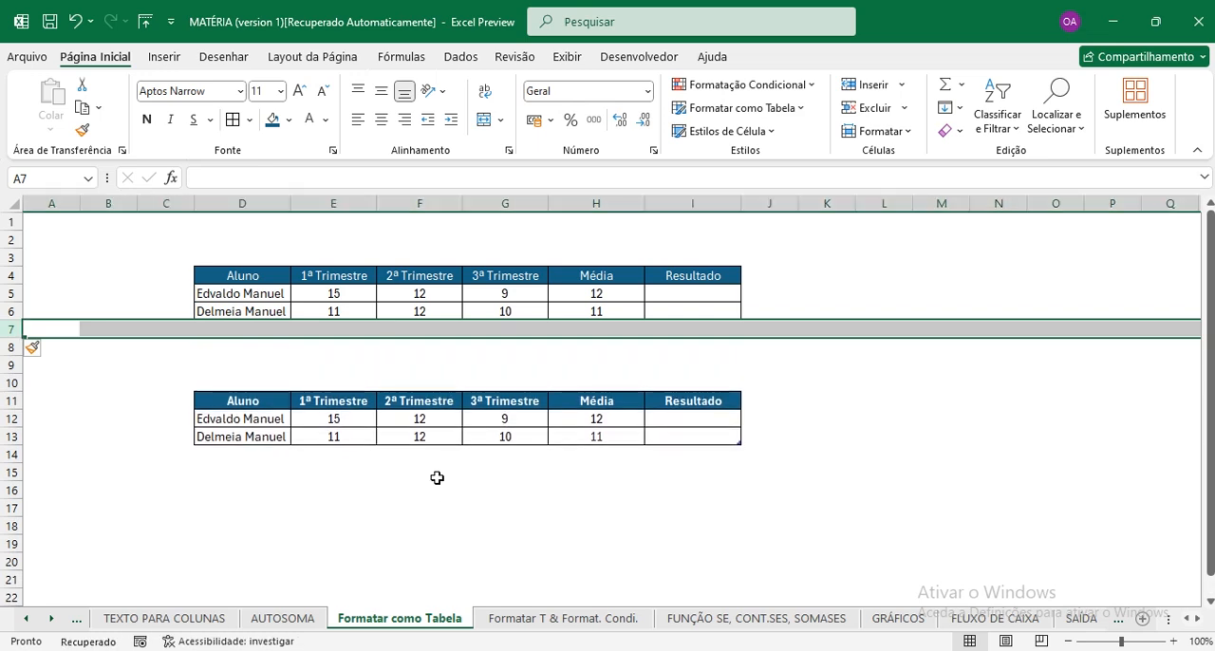
click(228, 330)
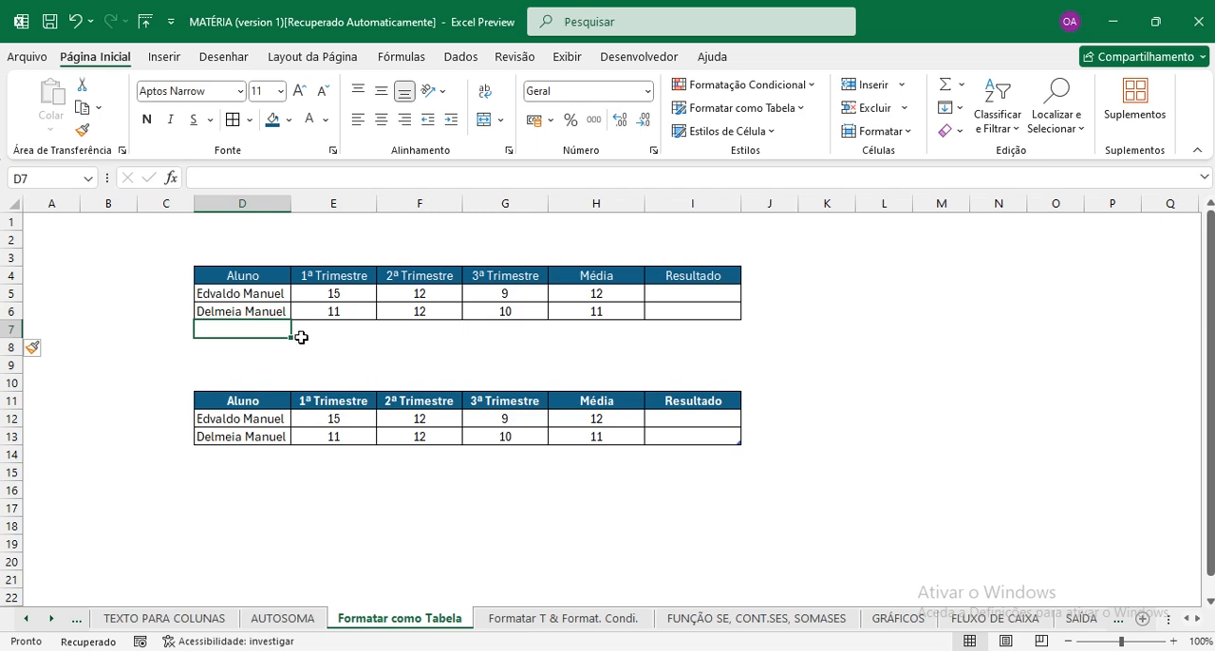
text(Dél)
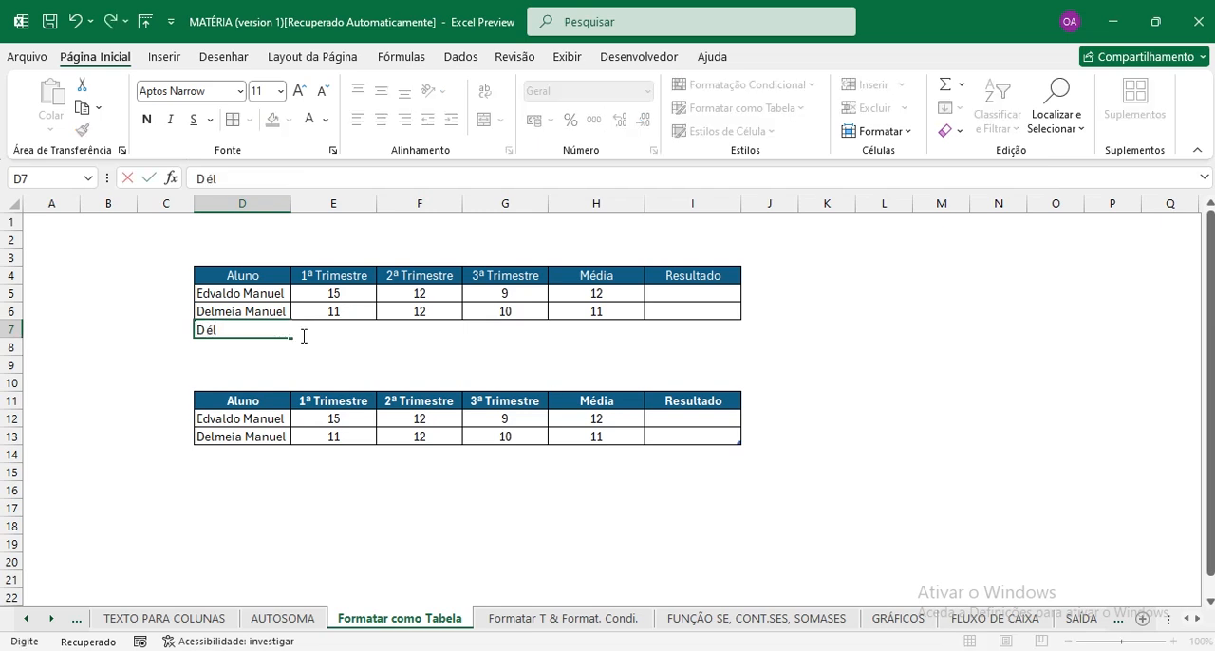
text(cio Muhongo)
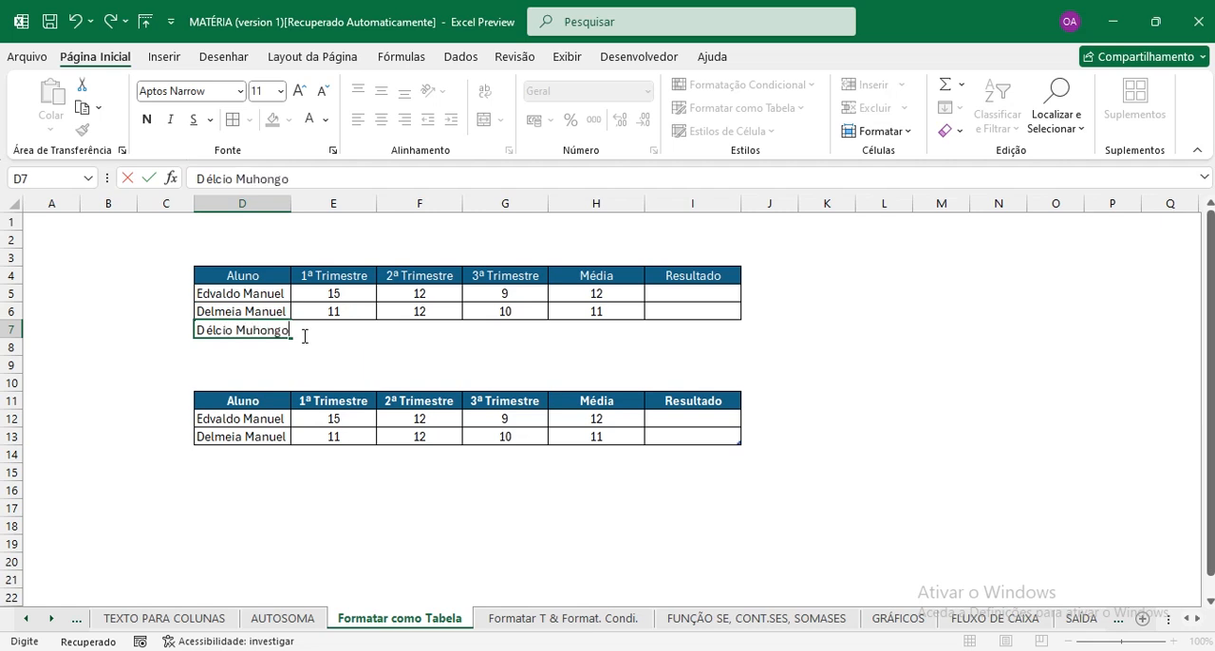
click(304, 339)
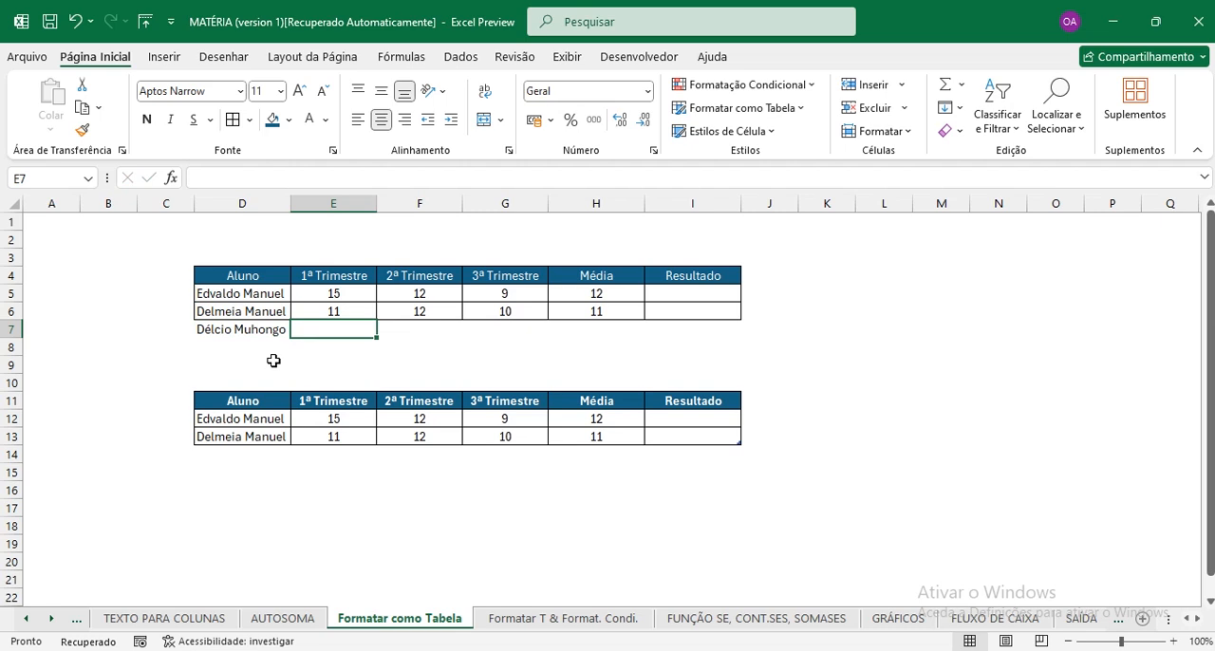
click(250, 346)
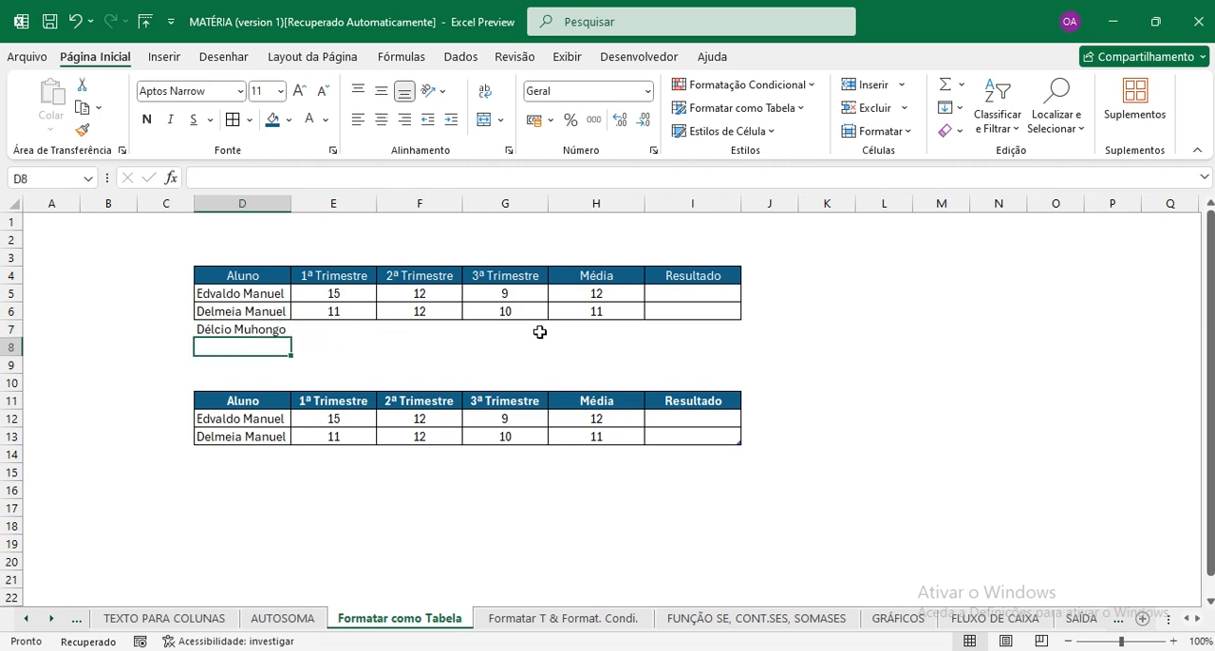
Add the third student's full name in D14, directly below the last row of the formatted table.
click(218, 453)
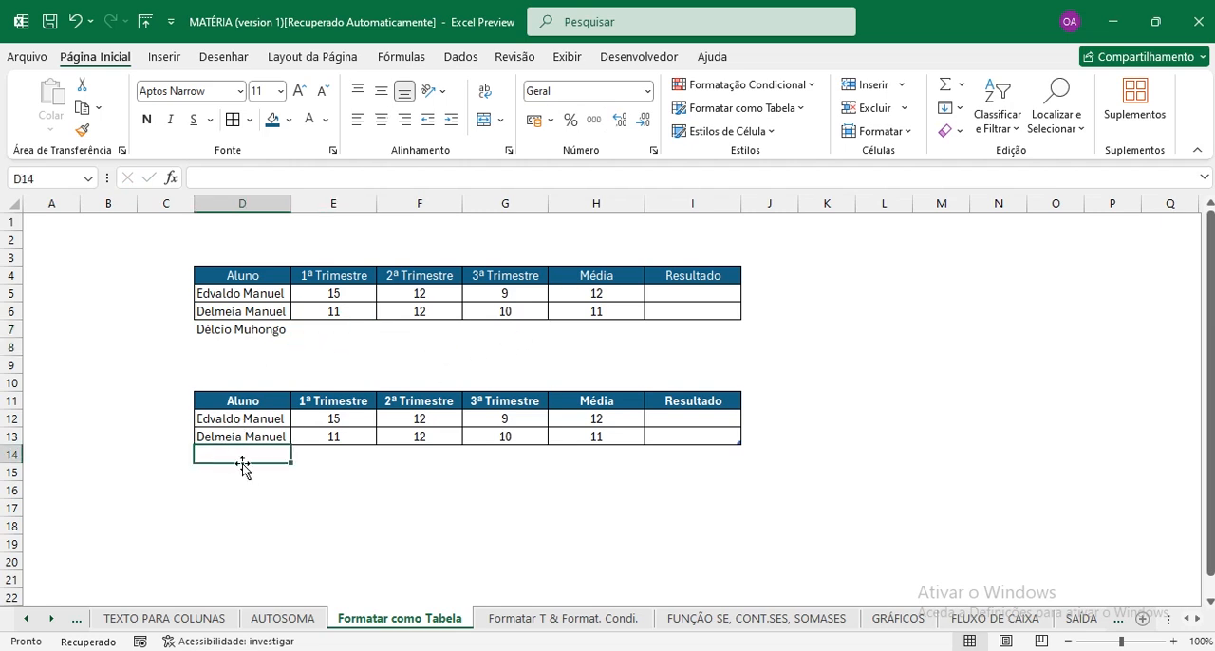
text(Delc)
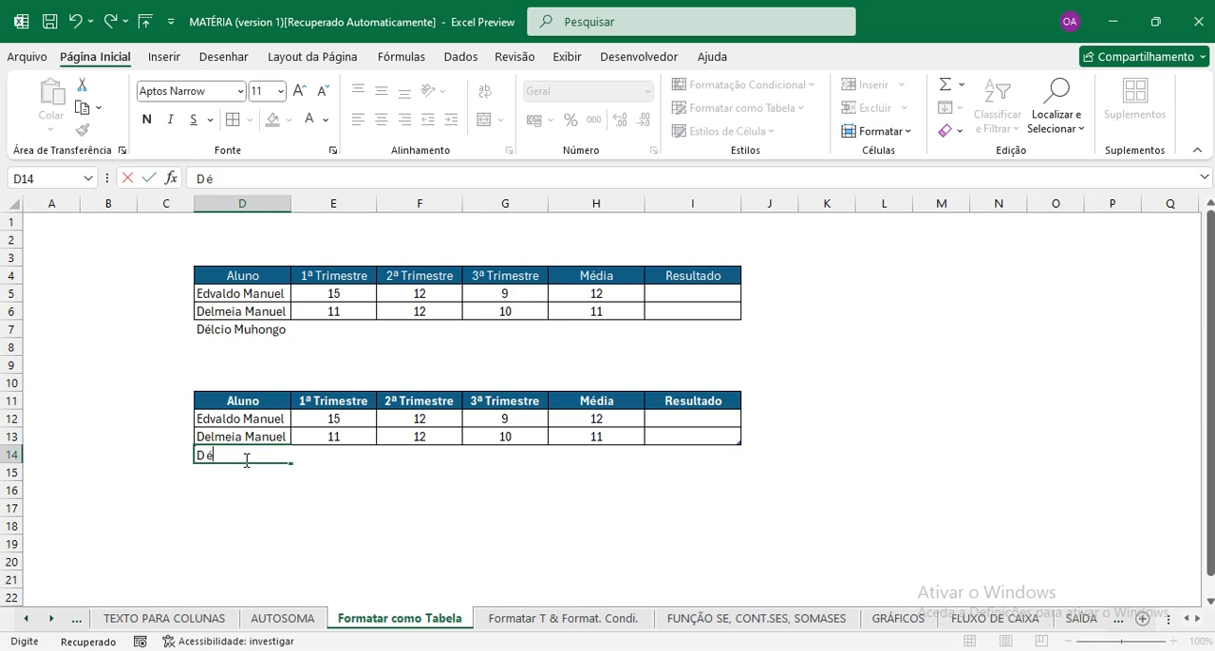
text(io Muhongo)
key(Return)
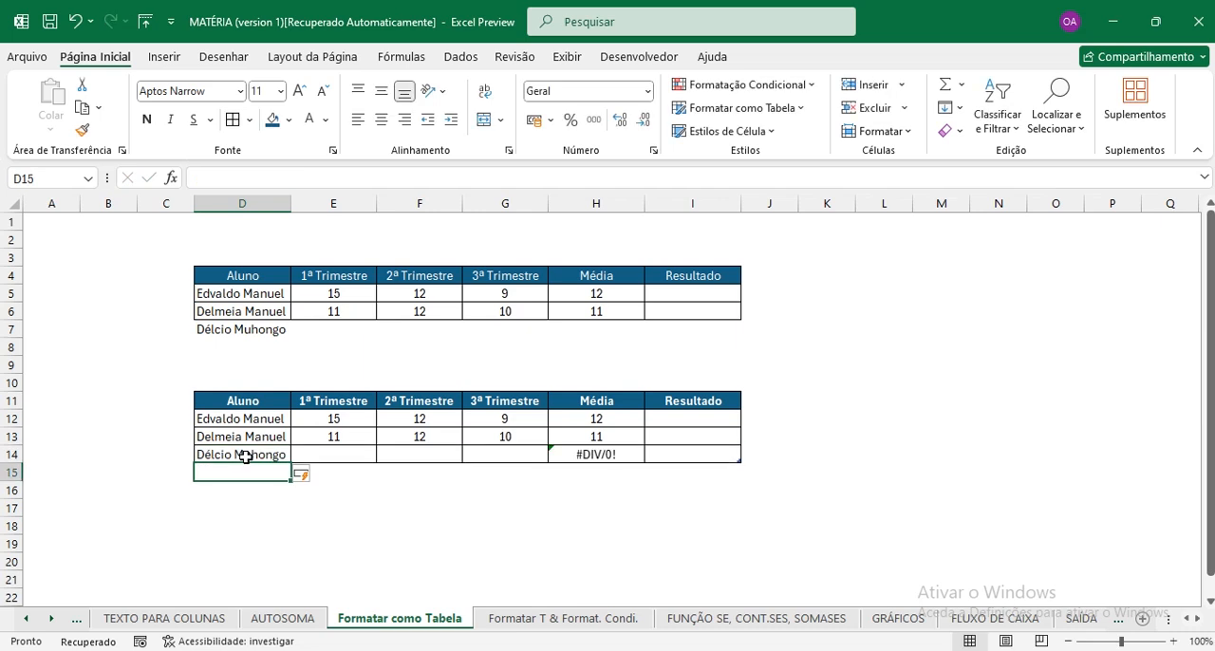
click(353, 456)
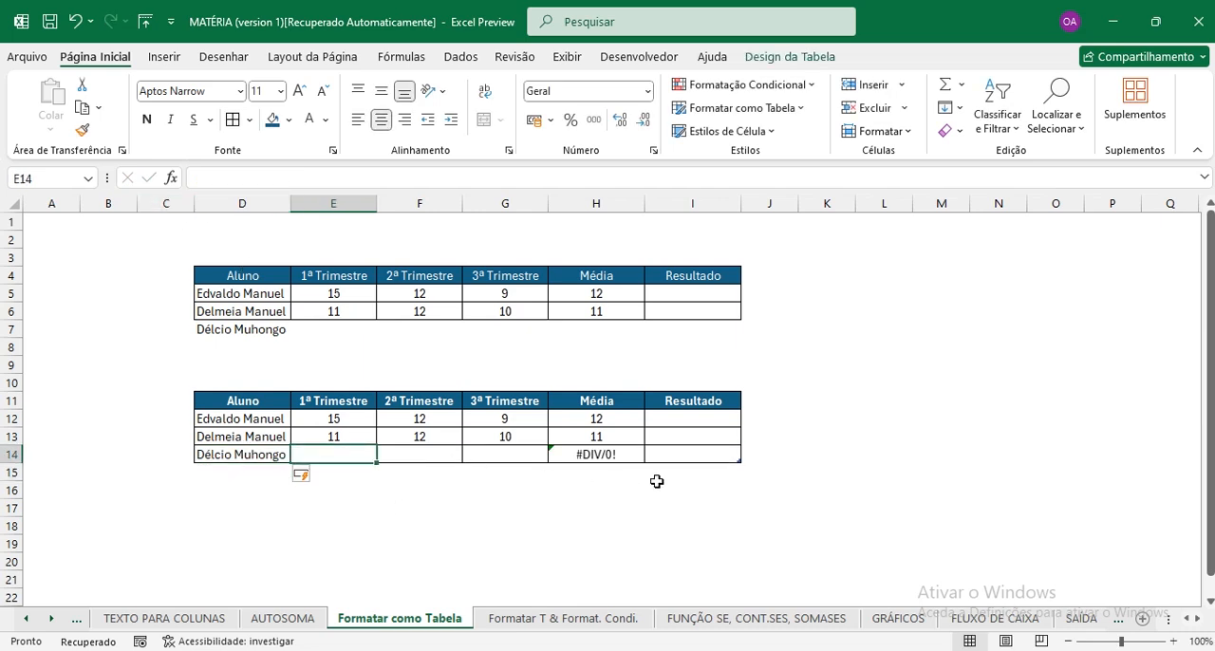
drag(714, 455, 243, 448)
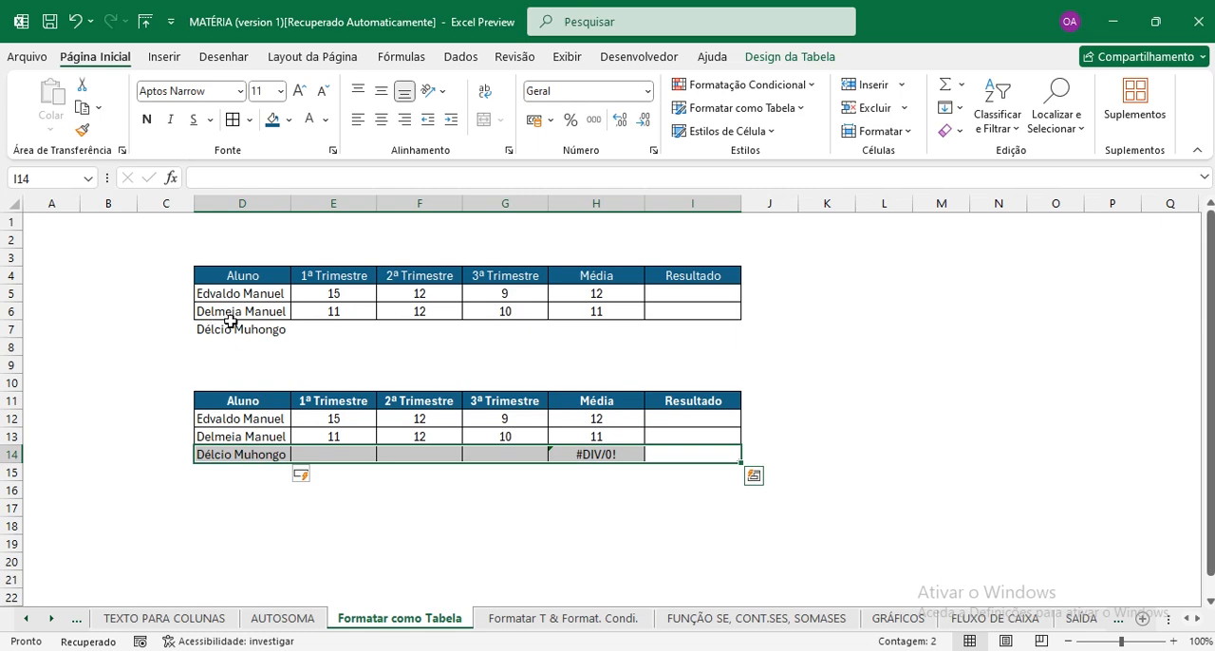
Apply all borders to D7:I7, the new student row of the plain range.
click(227, 330)
click(262, 357)
drag(228, 330, 691, 332)
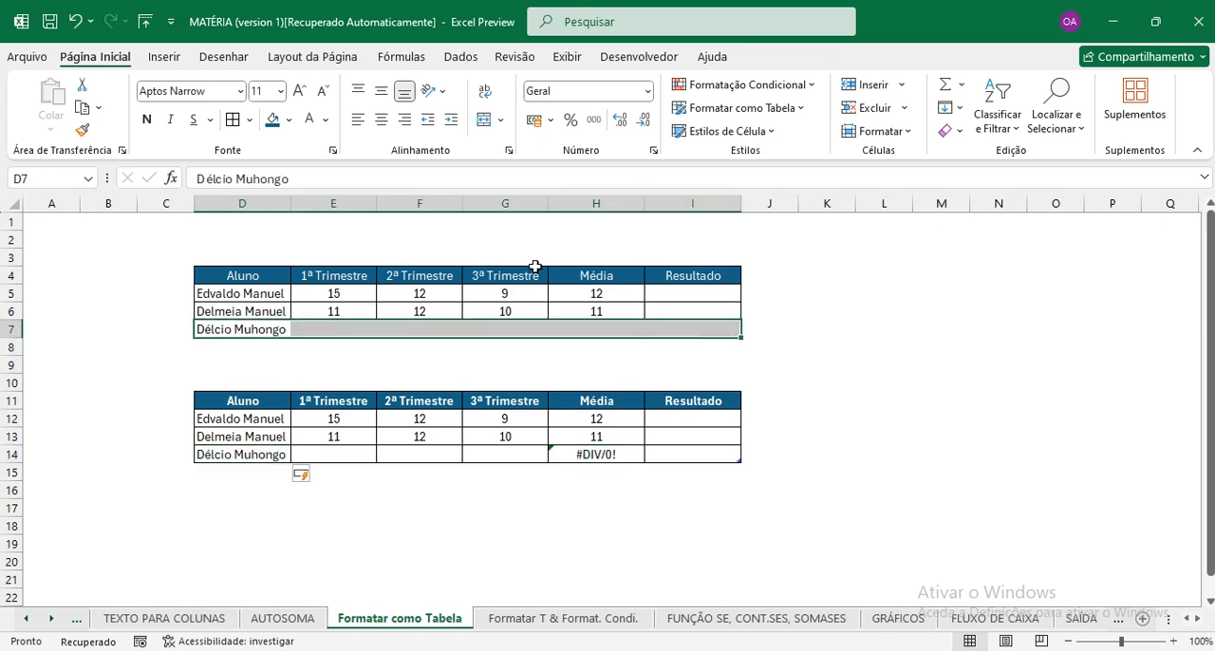
click(236, 122)
click(516, 308)
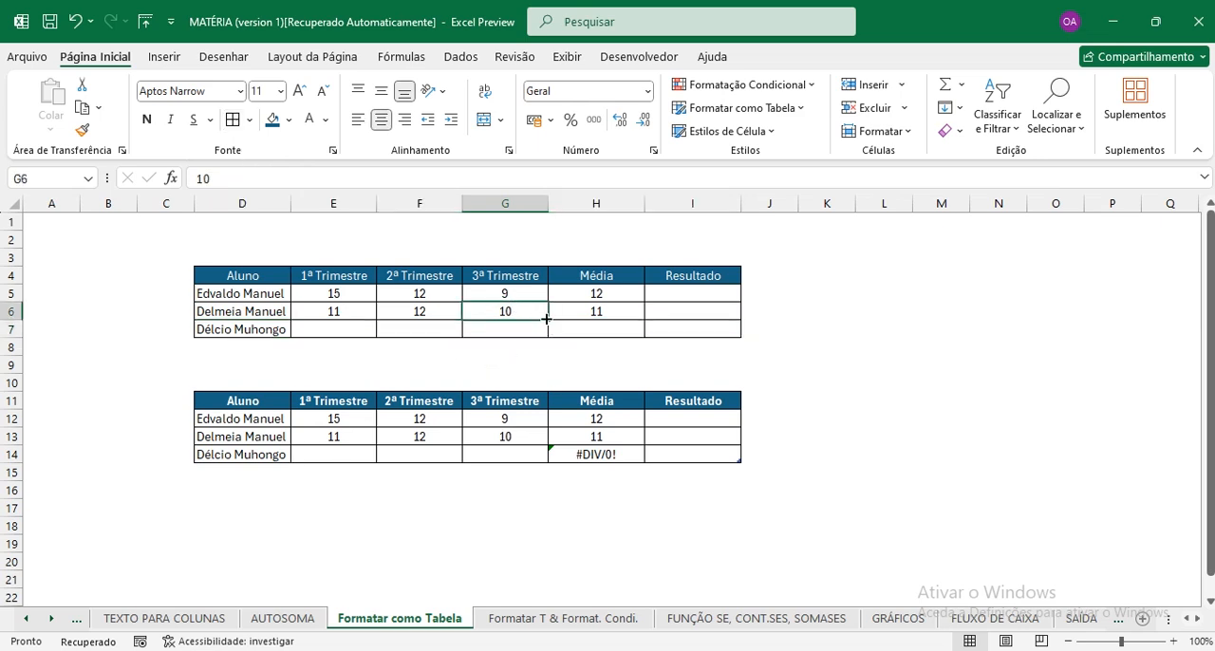
Extend the formatted table with two more students, entering A in D15 and B in D16.
click(446, 474)
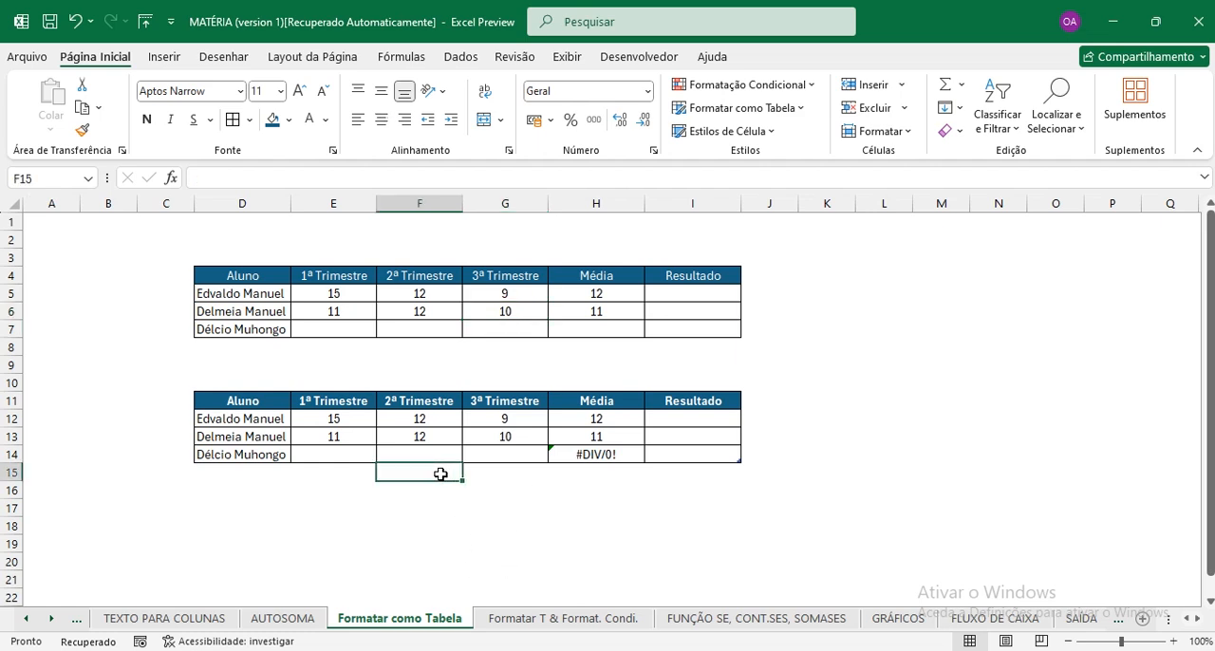
click(247, 471)
click(258, 506)
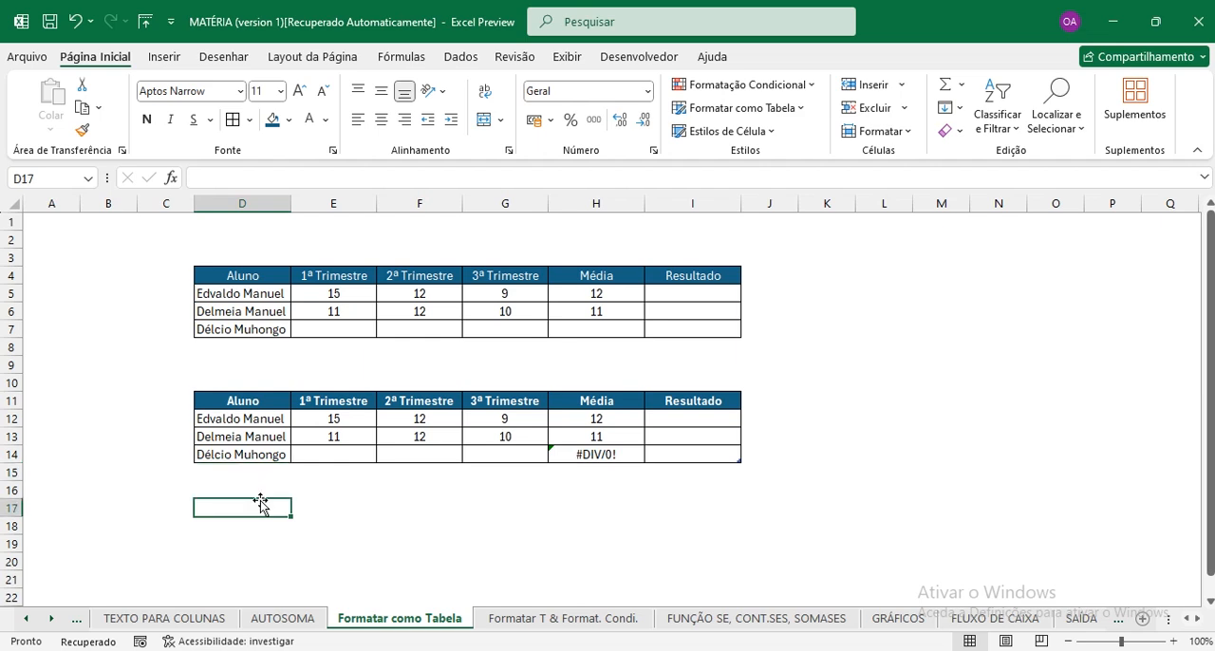
click(243, 476)
text(A)
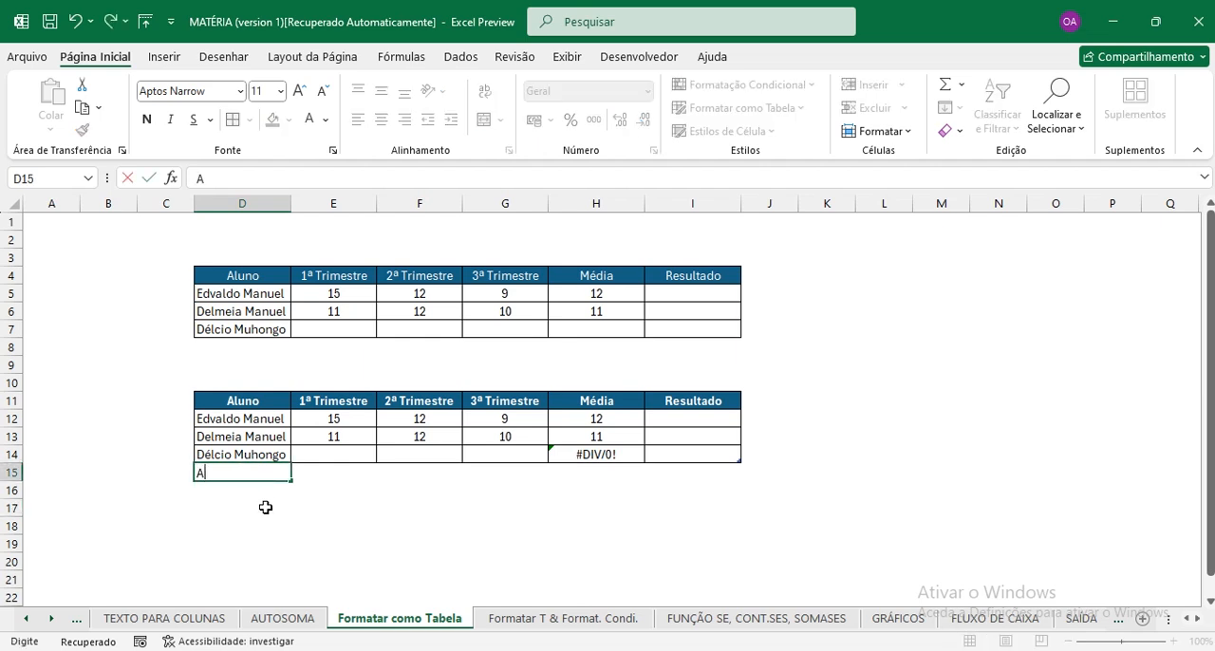
click(264, 506)
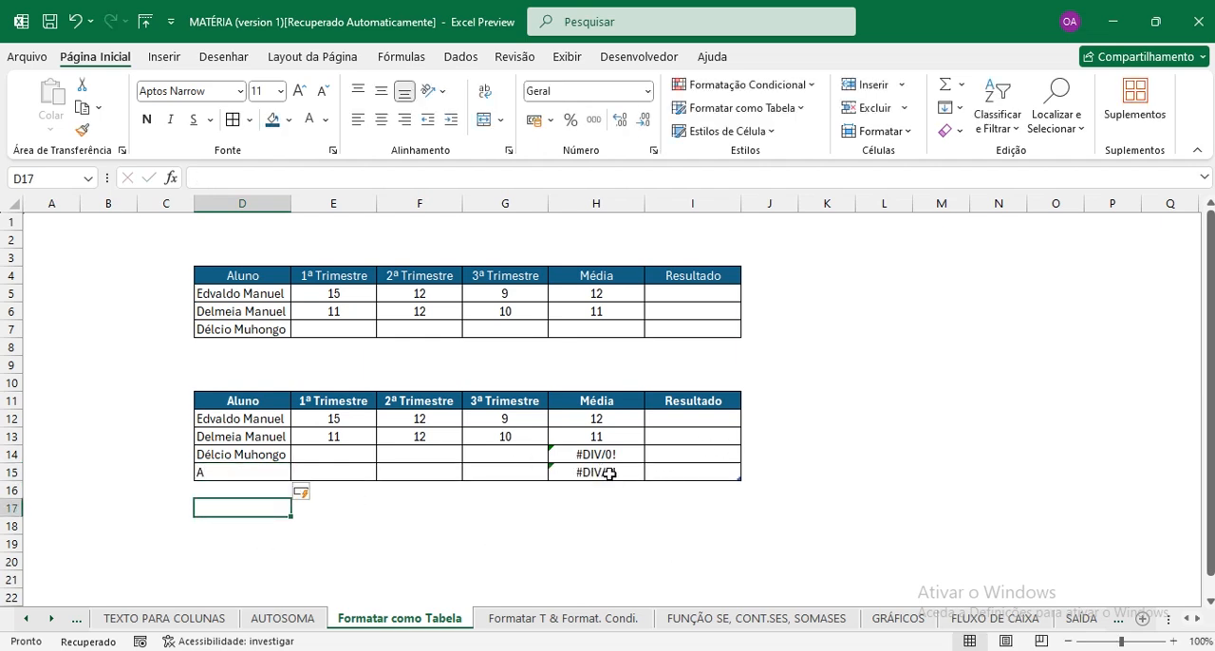
click(220, 489)
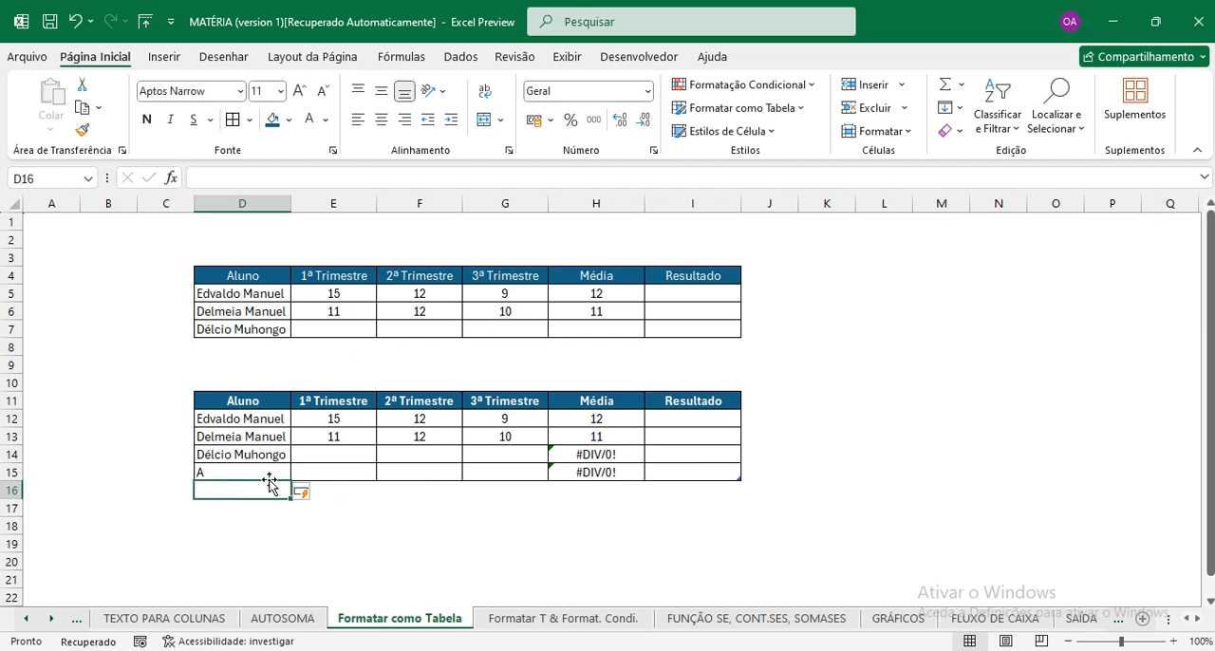
text(B)
click(249, 524)
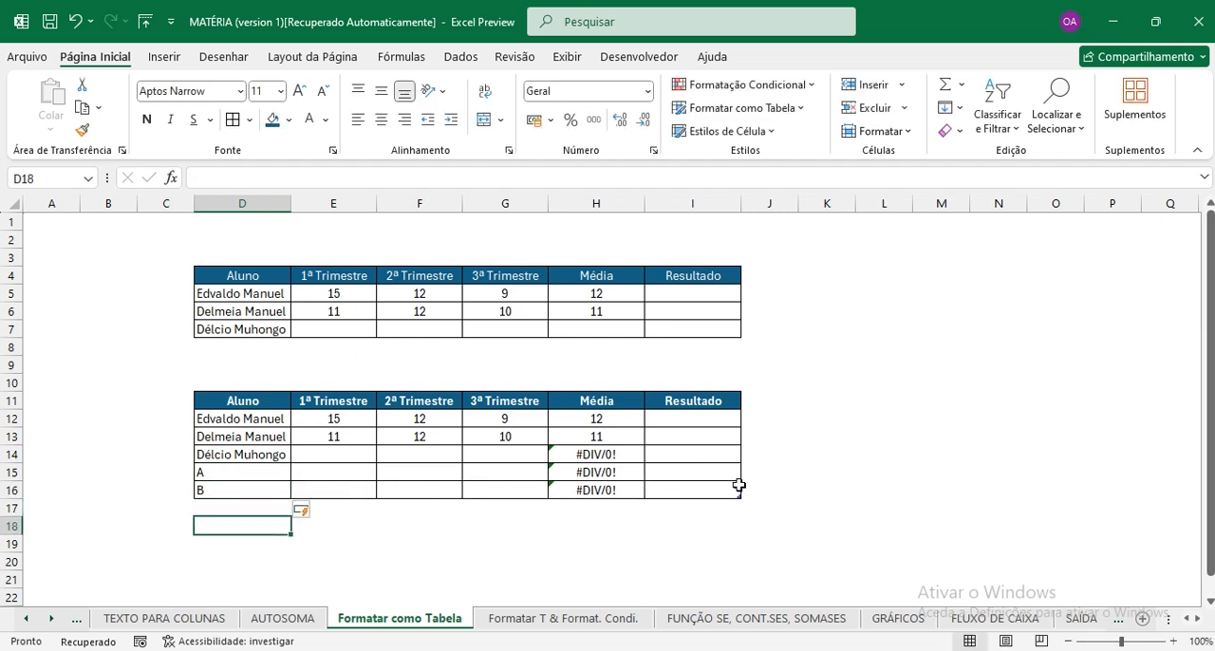
Enter the trimester grades 12, 10 and 9 in E14:G14 for the third student of the formatted table.
click(337, 453)
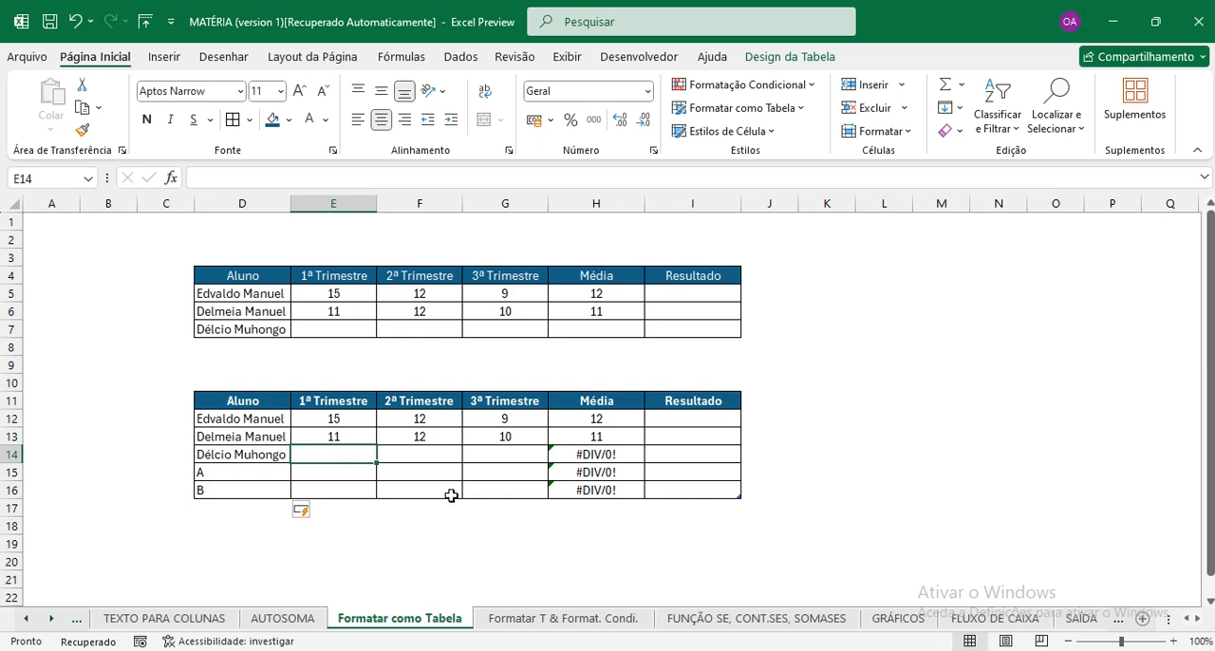
click(609, 457)
drag(609, 457, 610, 490)
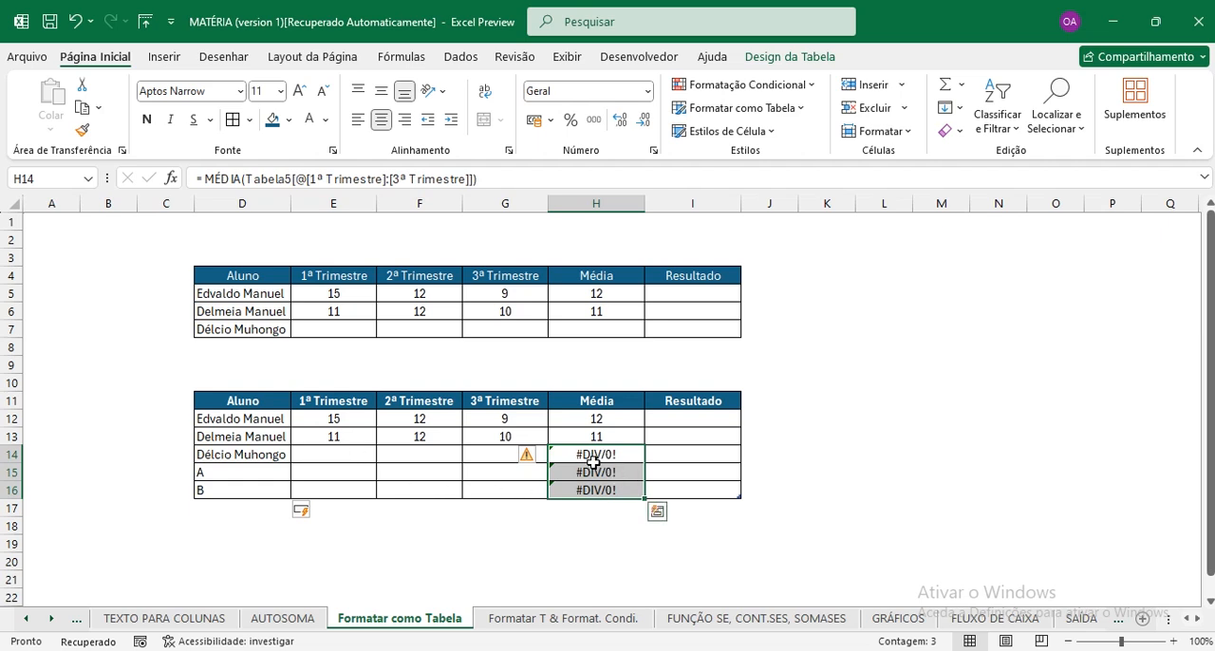
click(337, 459)
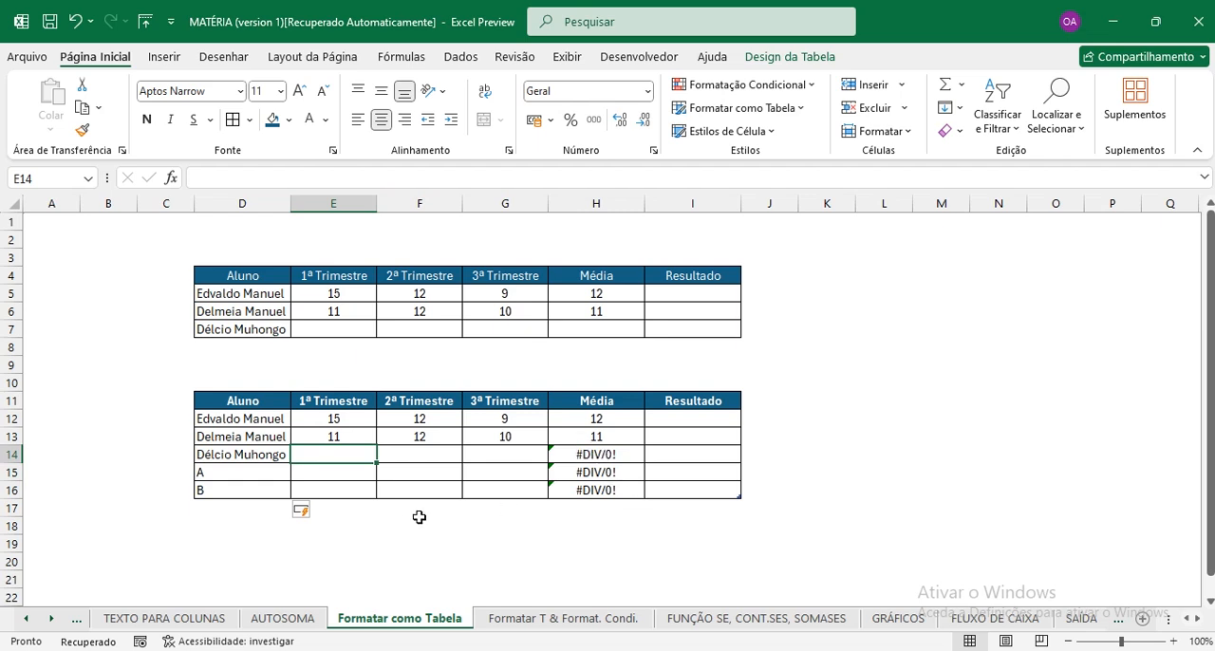
text(12)
key(Tab)
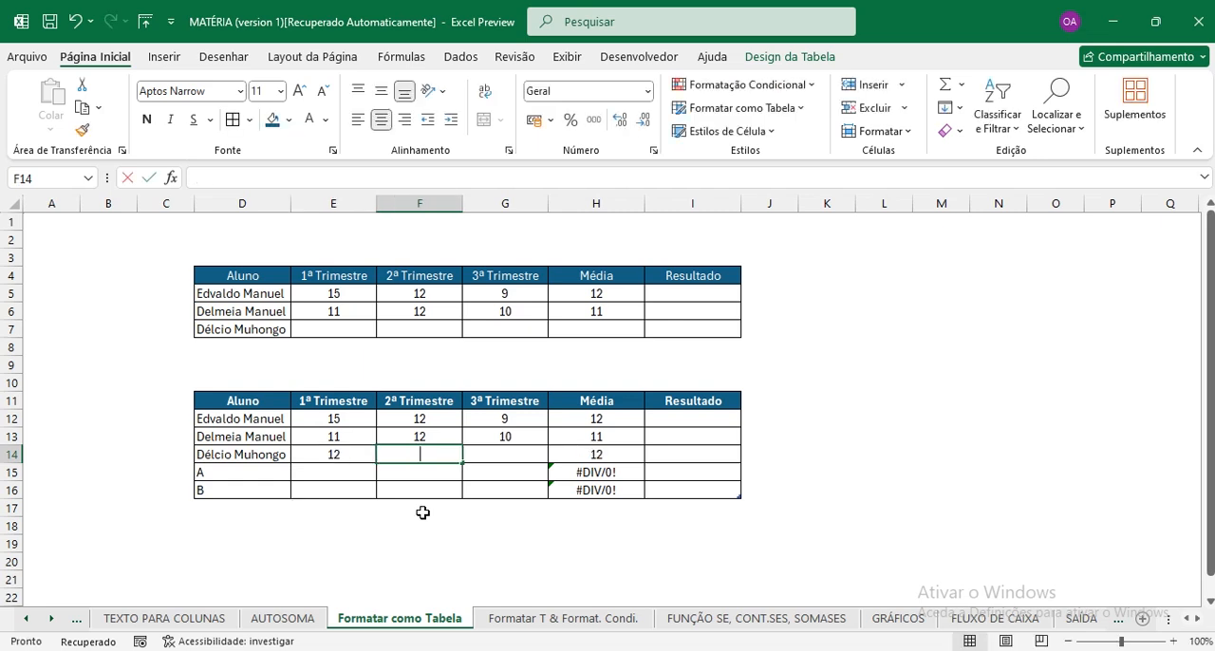
text(10)
key(Tab)
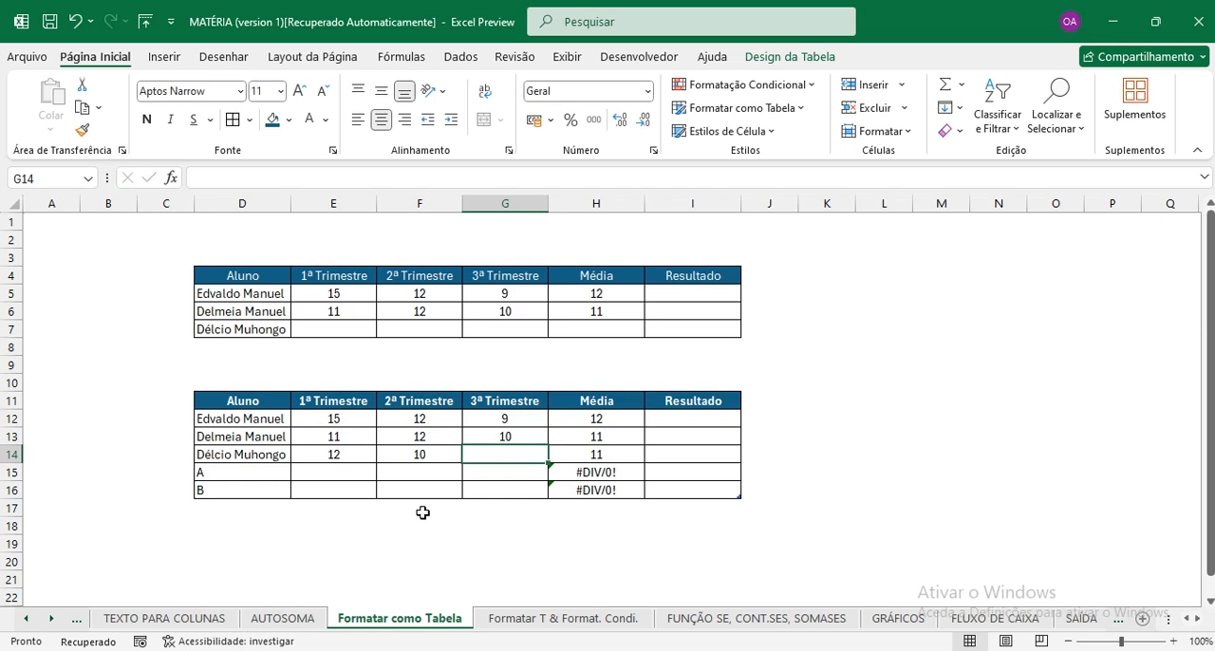
text(9)
key(Return)
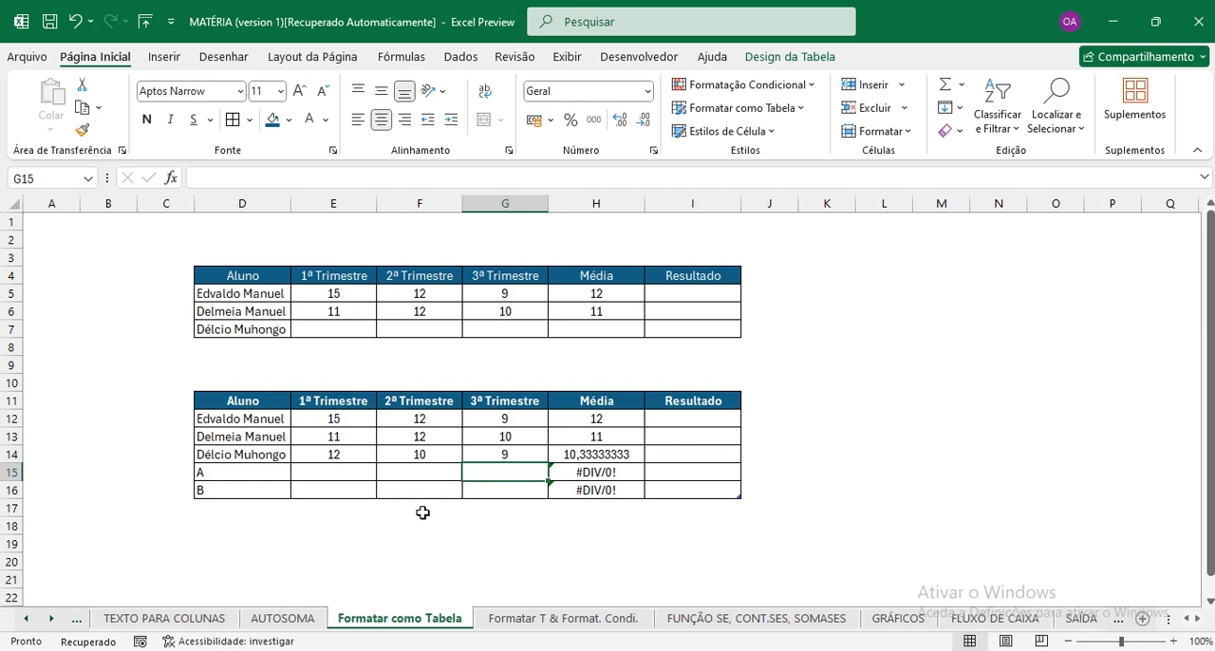
Enter the trimester grades 5, 8 and 6 in E15:G15 for student A.
key(Left)
key(Left)
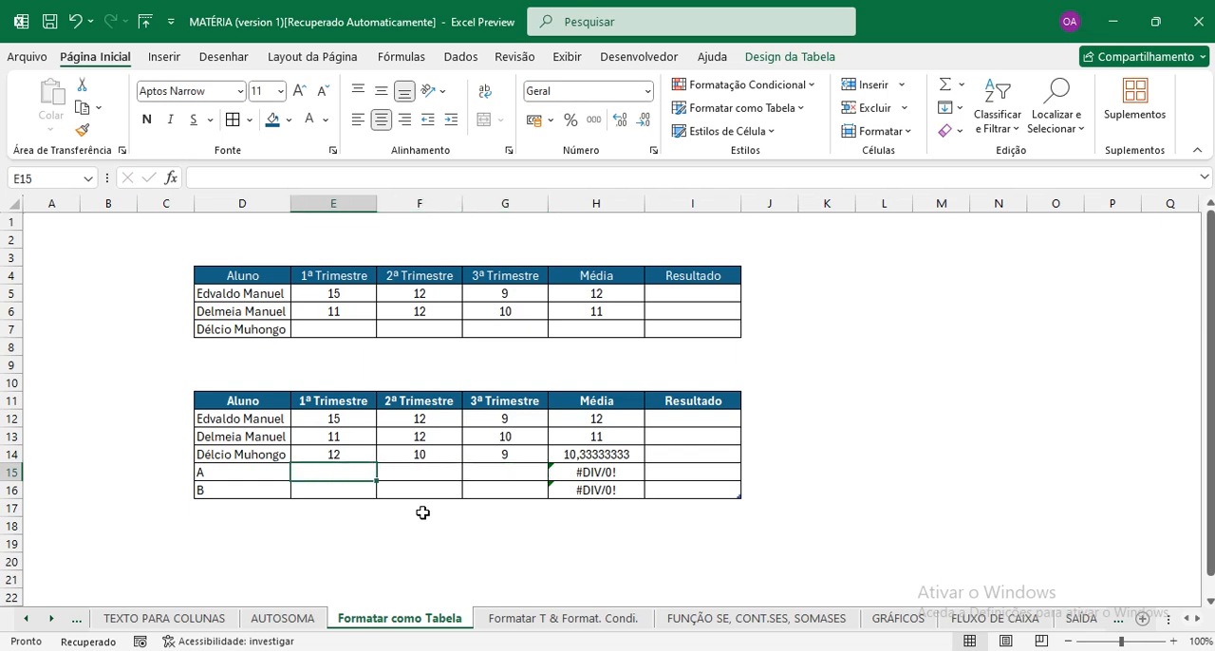
text(5)
key(Tab)
text(8)
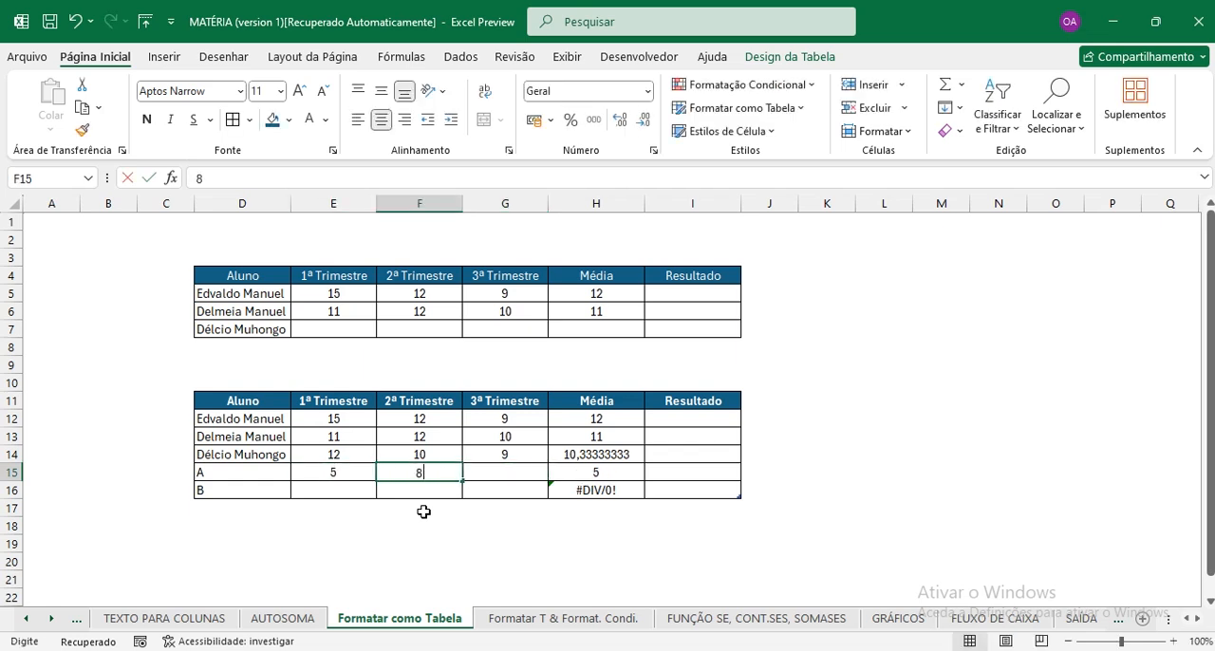
key(Tab)
text(6)
key(Return)
Enter the trimester grades 12, 11 and 10 in E16:G16 for student B.
text(10)
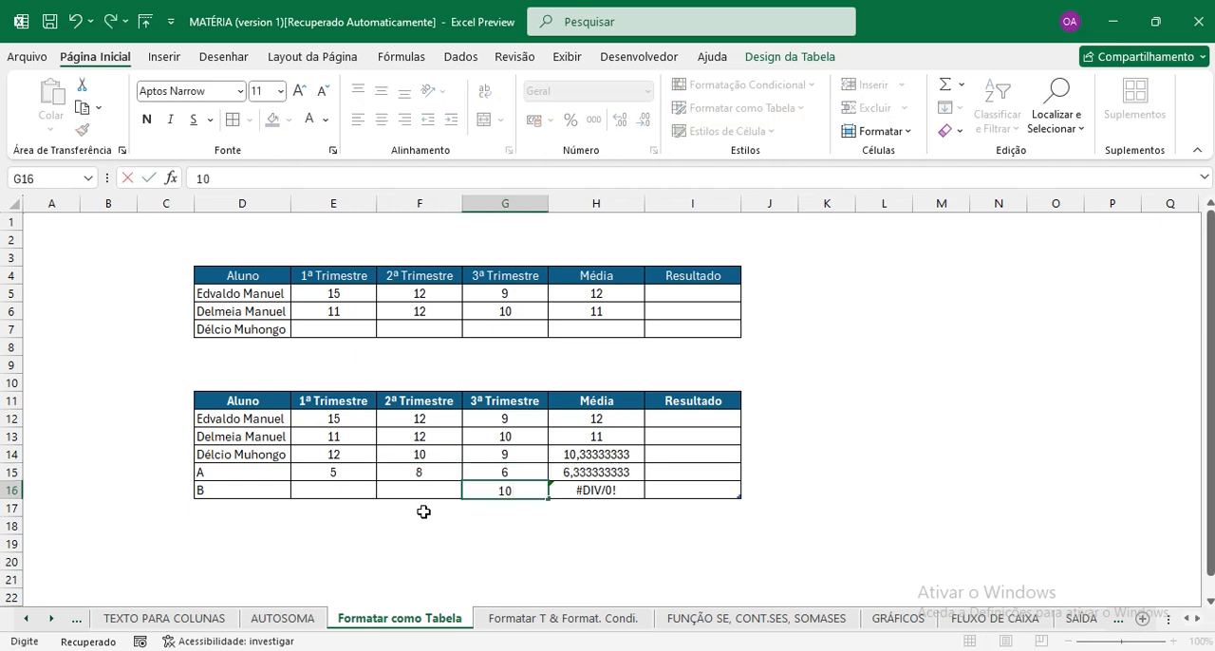
key(Left)
text(1)
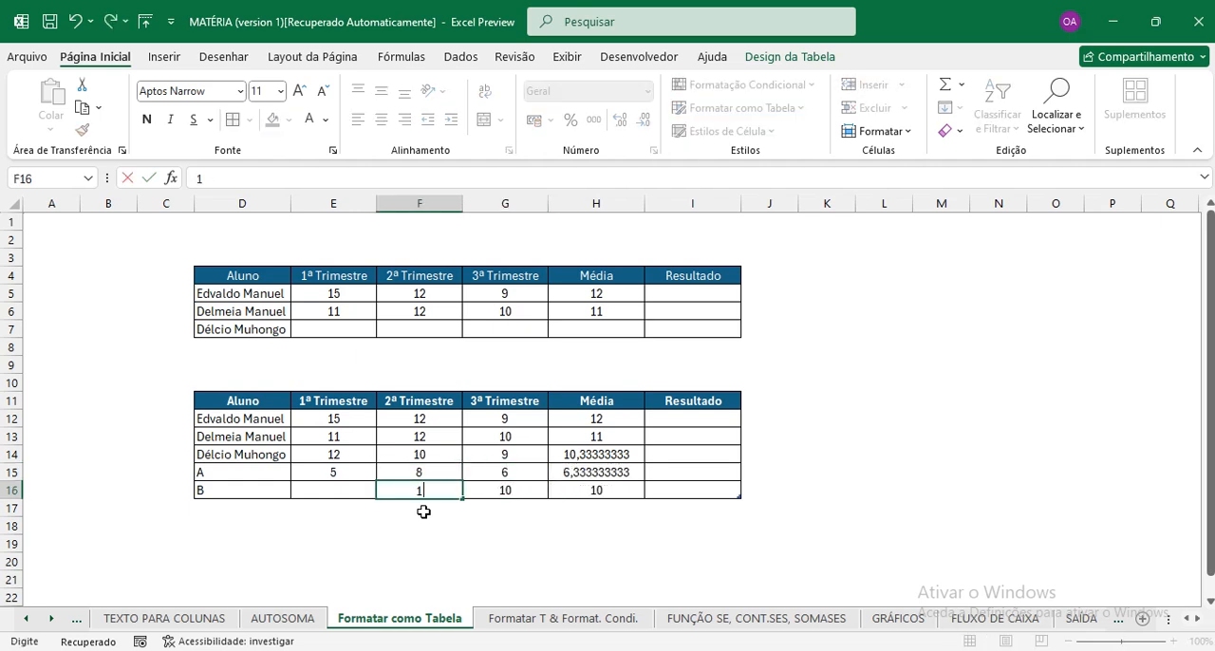
key(Left)
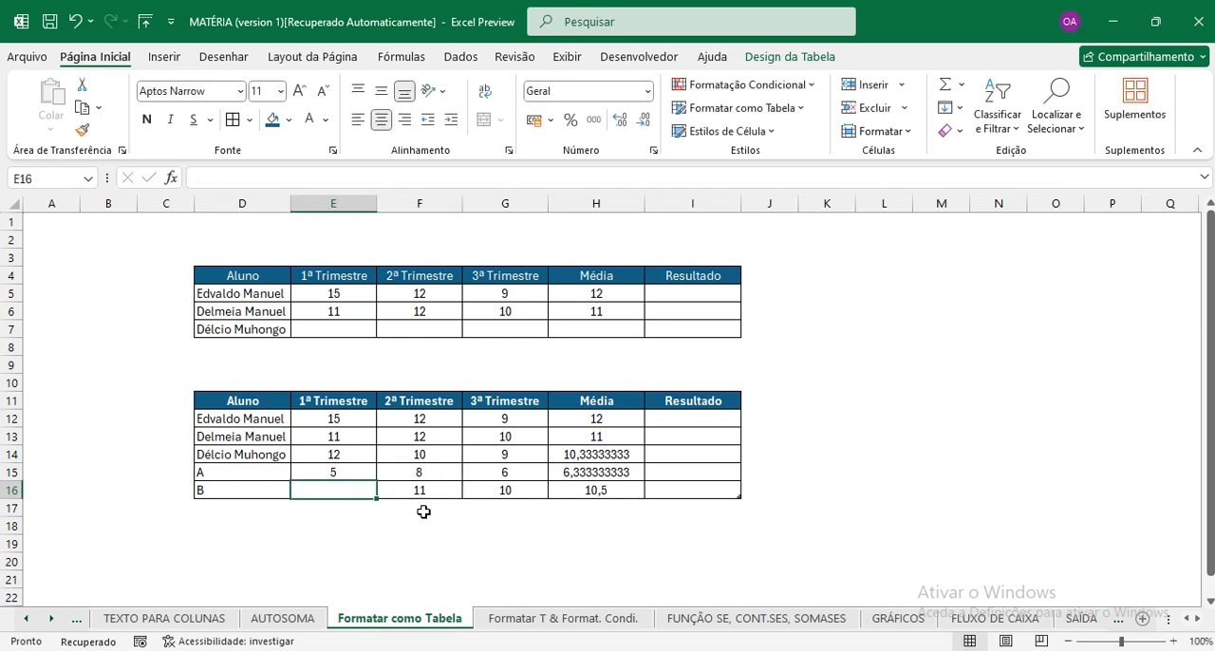
text(12)
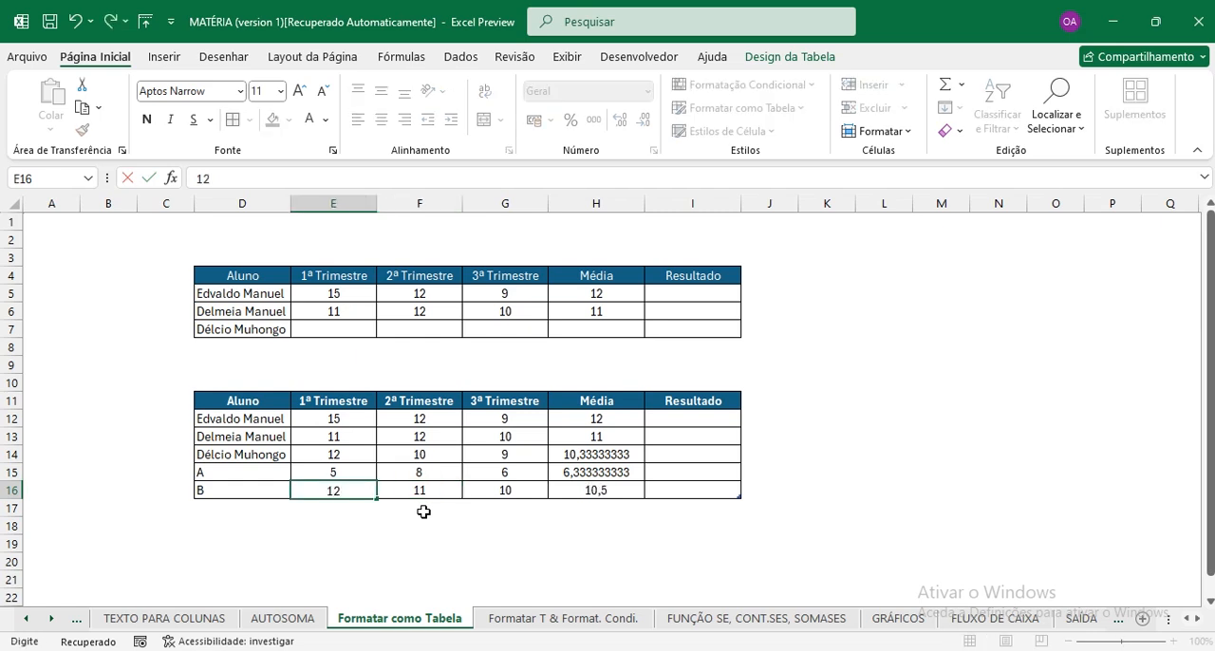
key(Up)
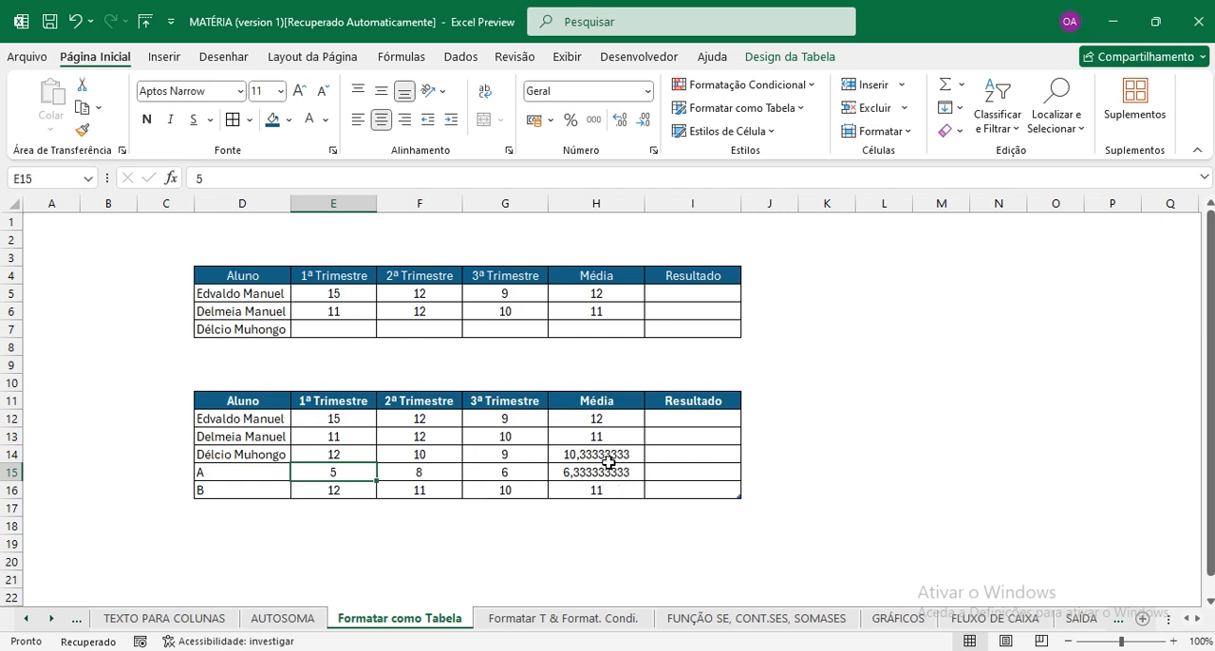
Reduce the averages in H12:H16 of the formatted table to whole numbers with no decimal places.
drag(613, 452, 612, 484)
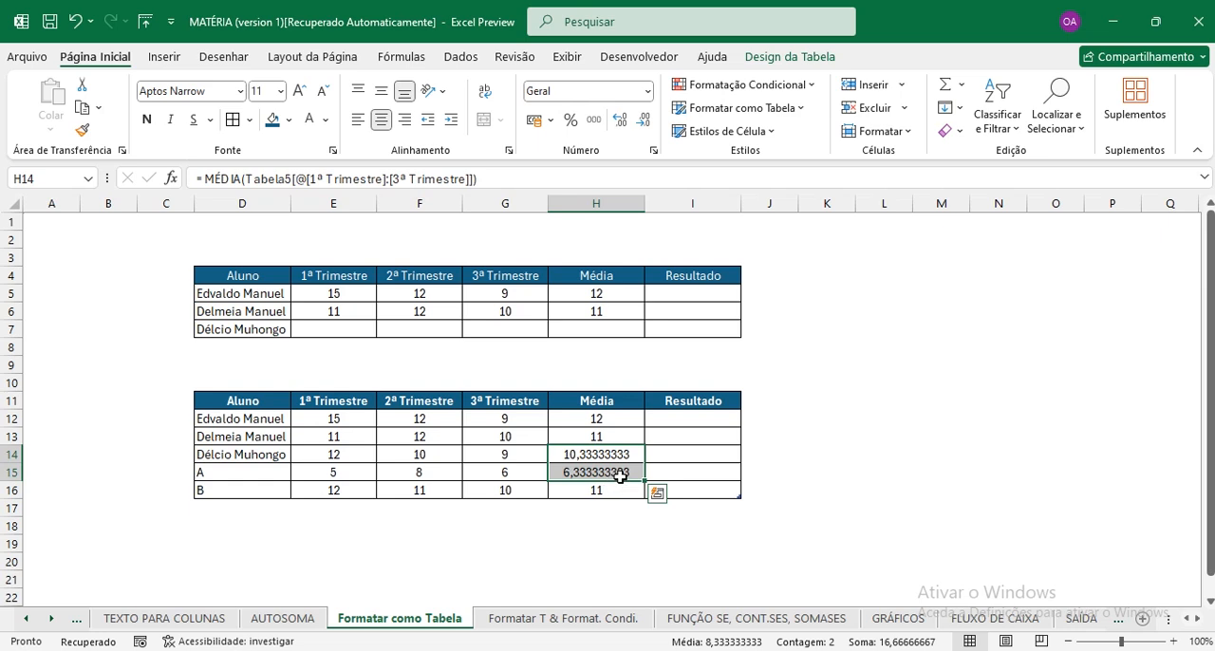
drag(611, 418, 612, 487)
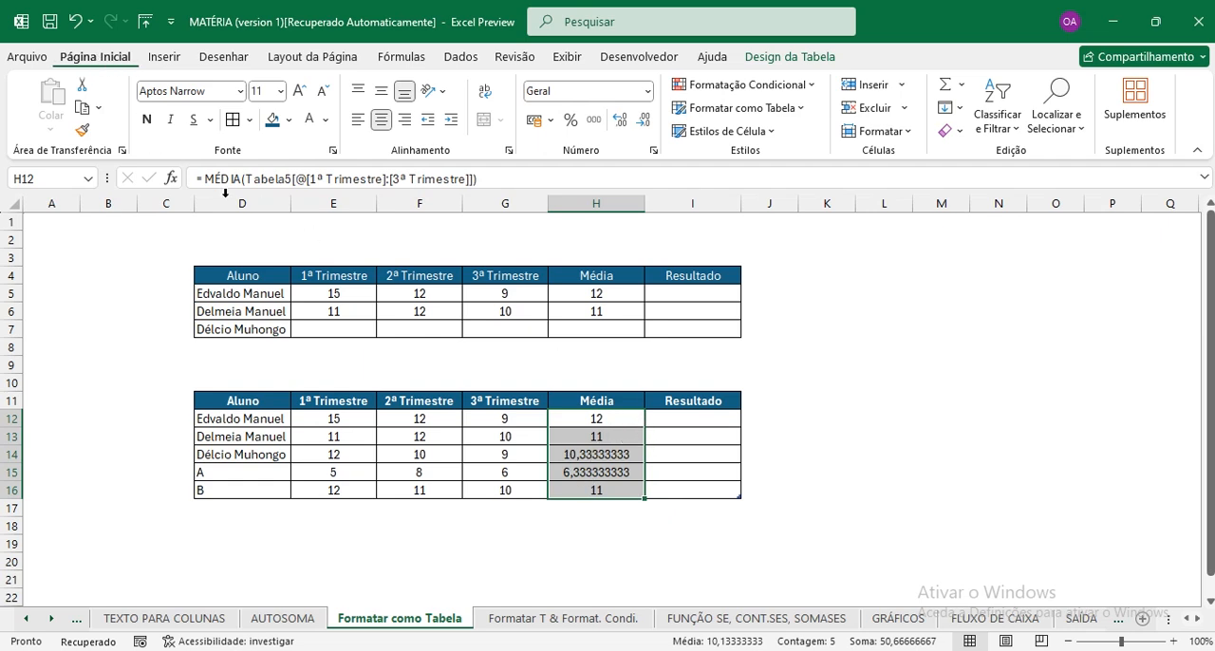
click(649, 128)
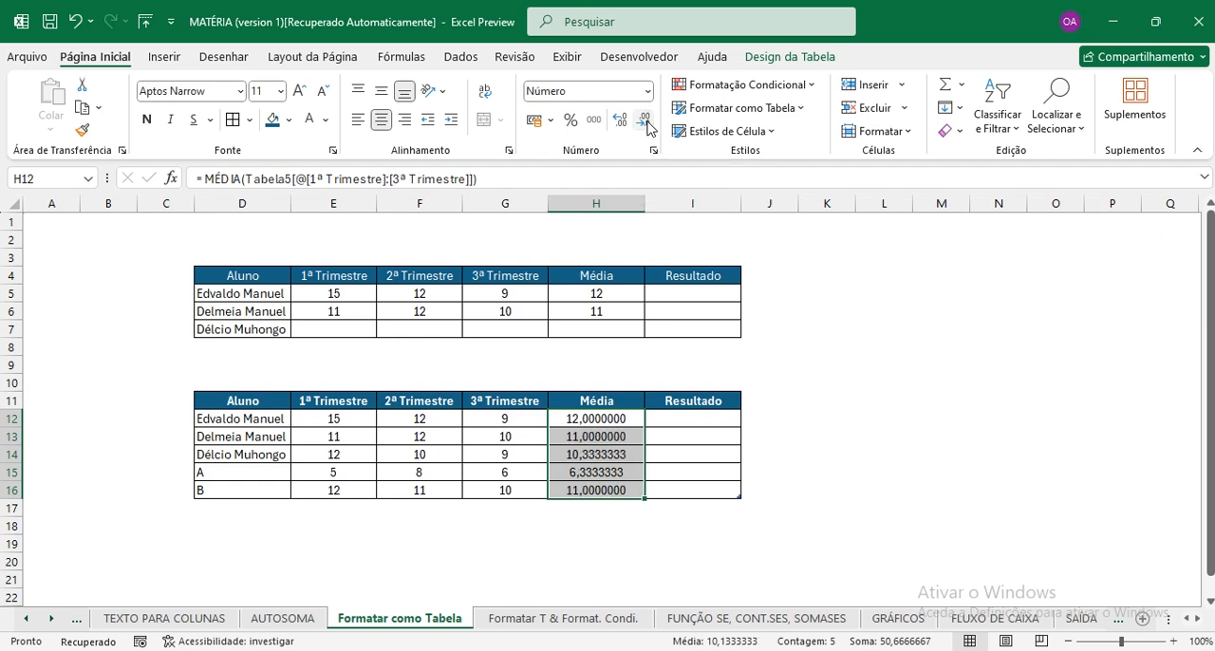
click(648, 128)
click(648, 128)
click(648, 128)
click(648, 128)
click(648, 129)
click(648, 128)
click(648, 128)
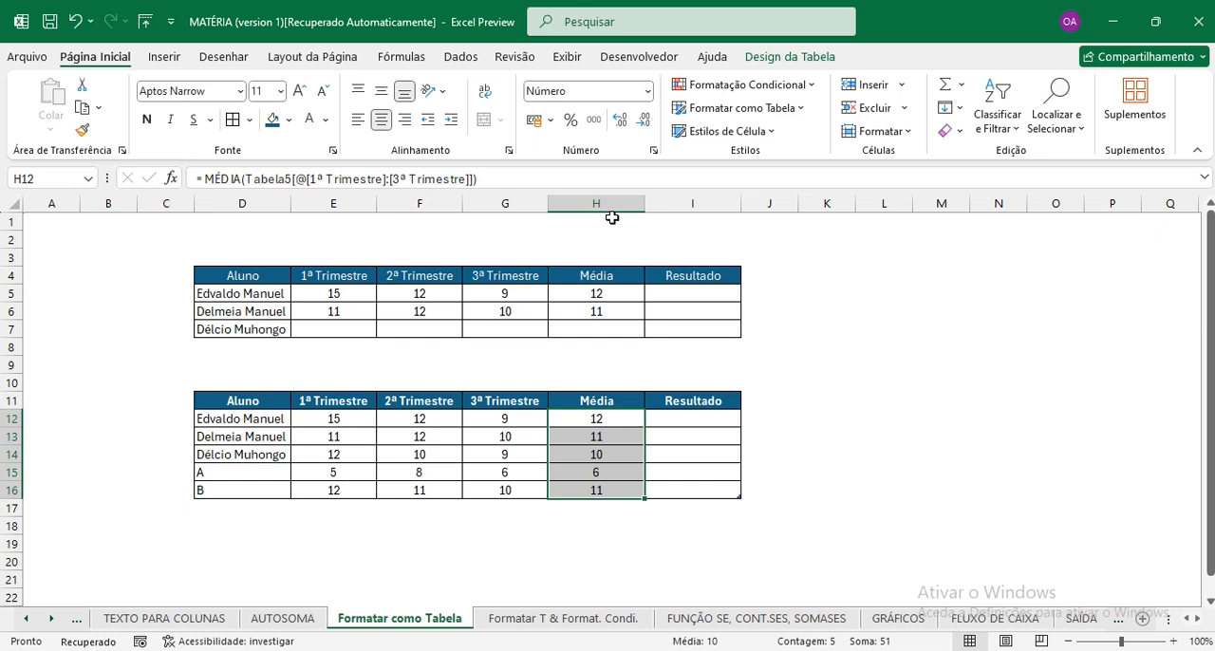
Try two decimal places on the averages in H12:H16 and bring them back to no decimals.
click(619, 123)
click(619, 123)
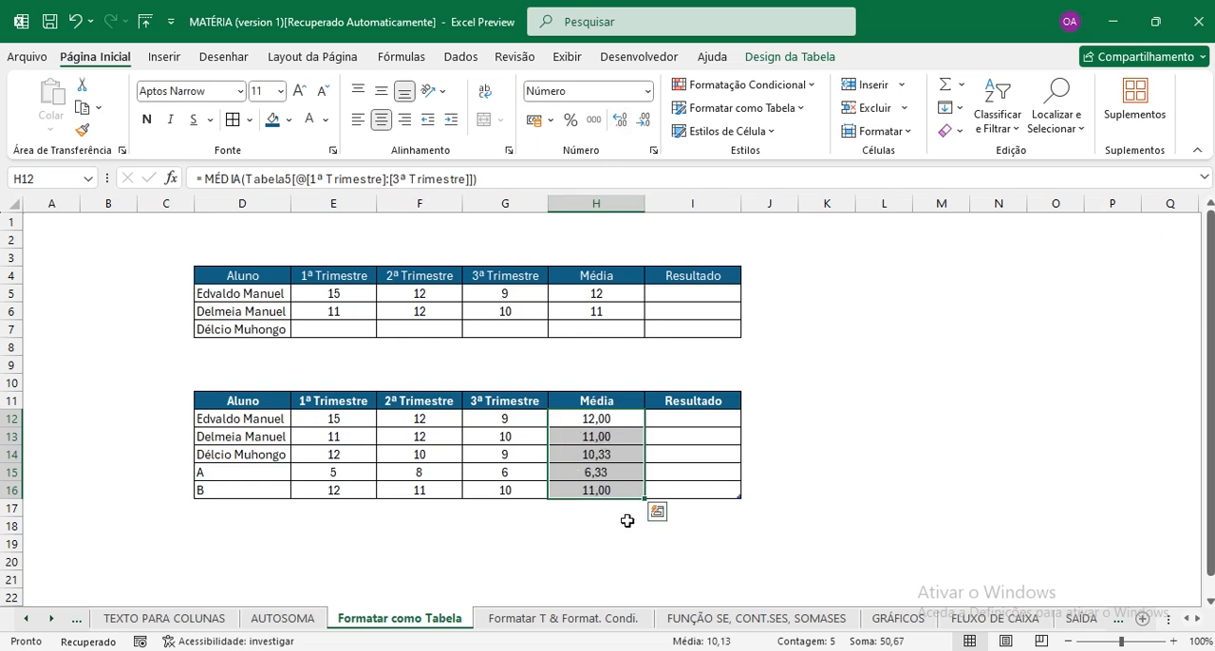
click(645, 124)
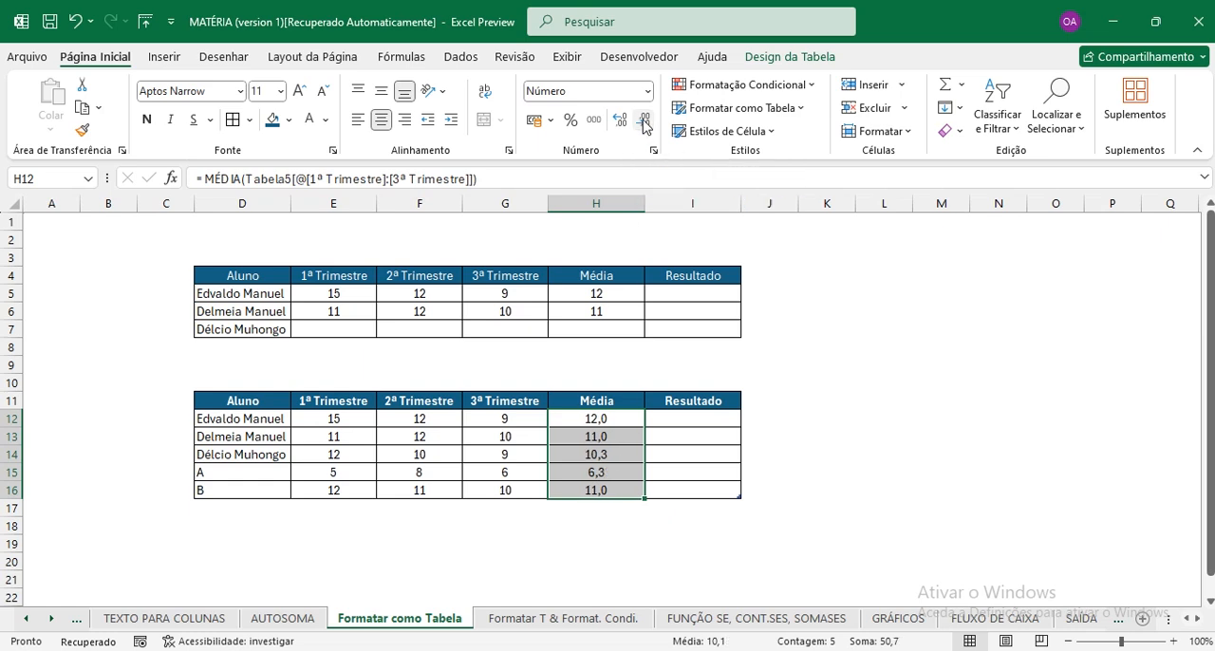
click(645, 123)
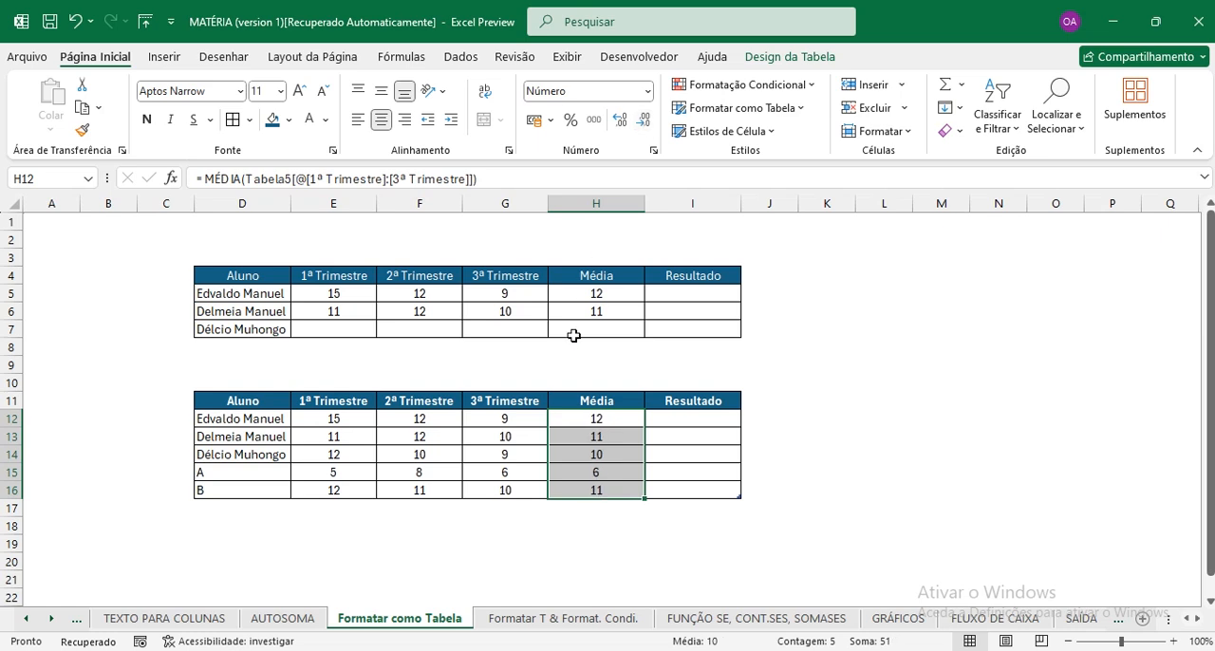
Enter the trimester grades 12, 14 and 10 in E7:G7 for the third student of the plain range.
click(330, 328)
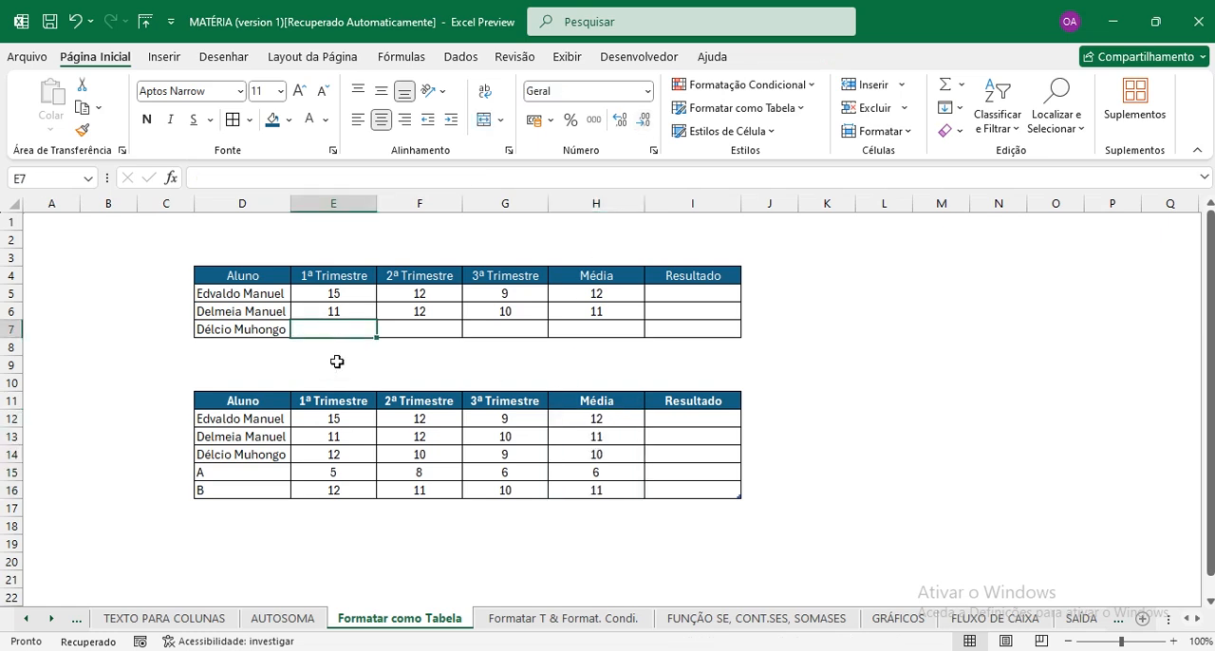
text(12)
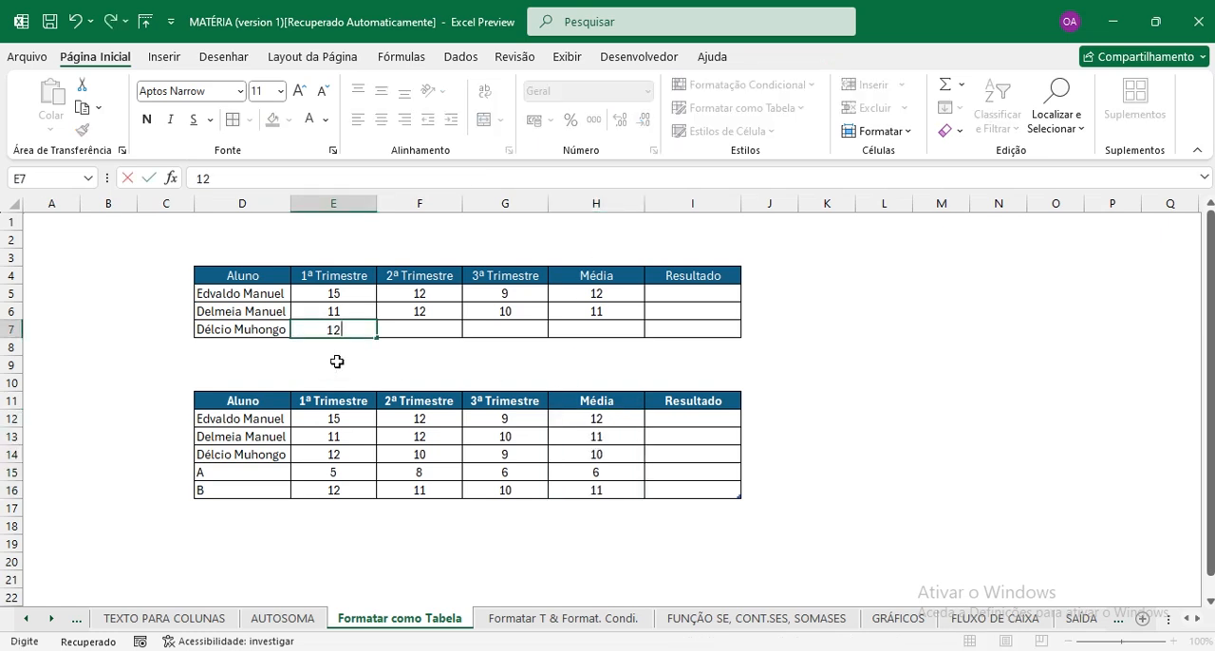
key(Tab)
text(14)
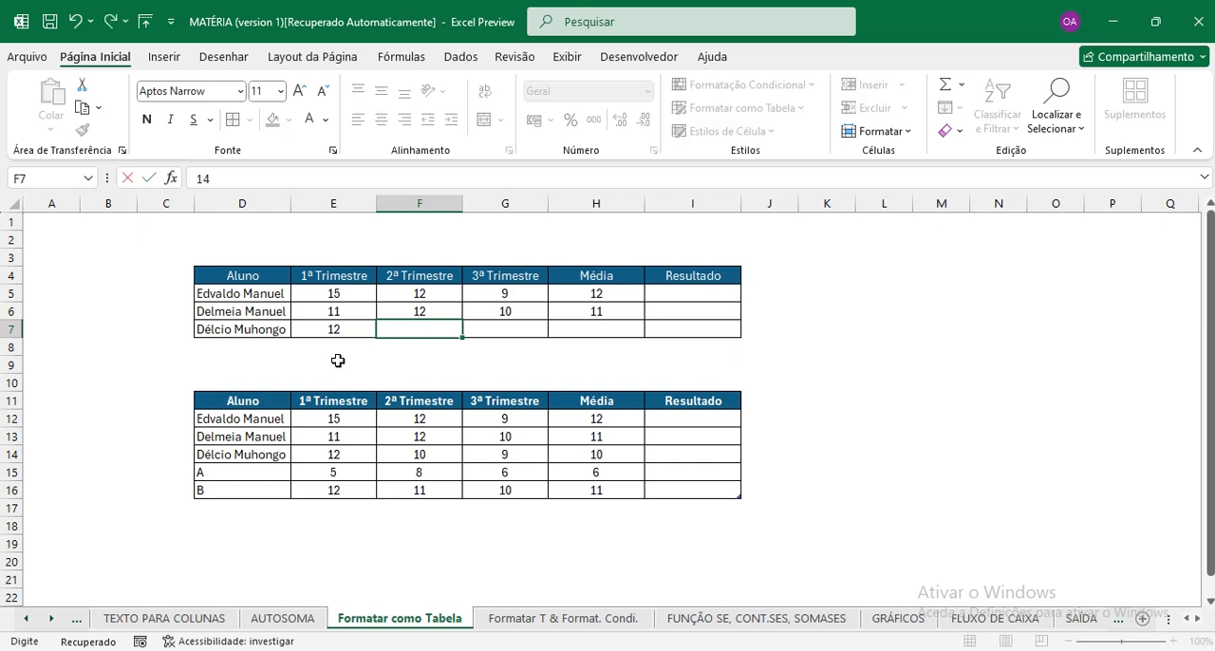
key(Tab)
text(10)
key(Tab)
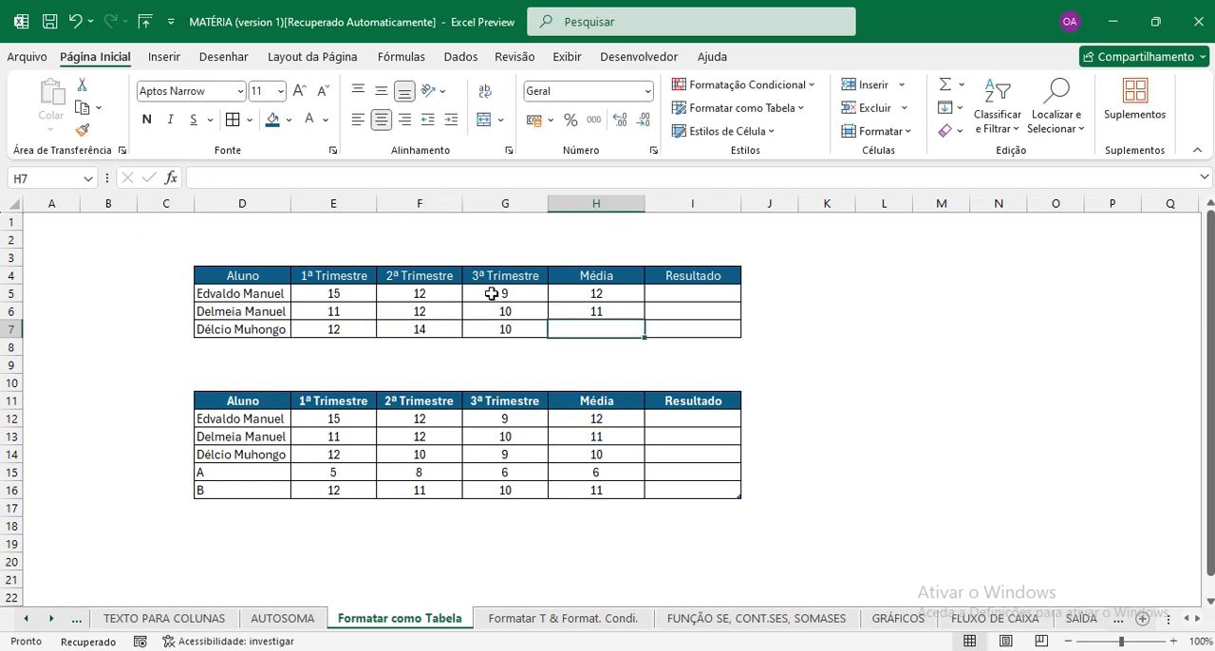
Fill the average formula from H6 down to H7 for the third student of the plain range.
click(627, 314)
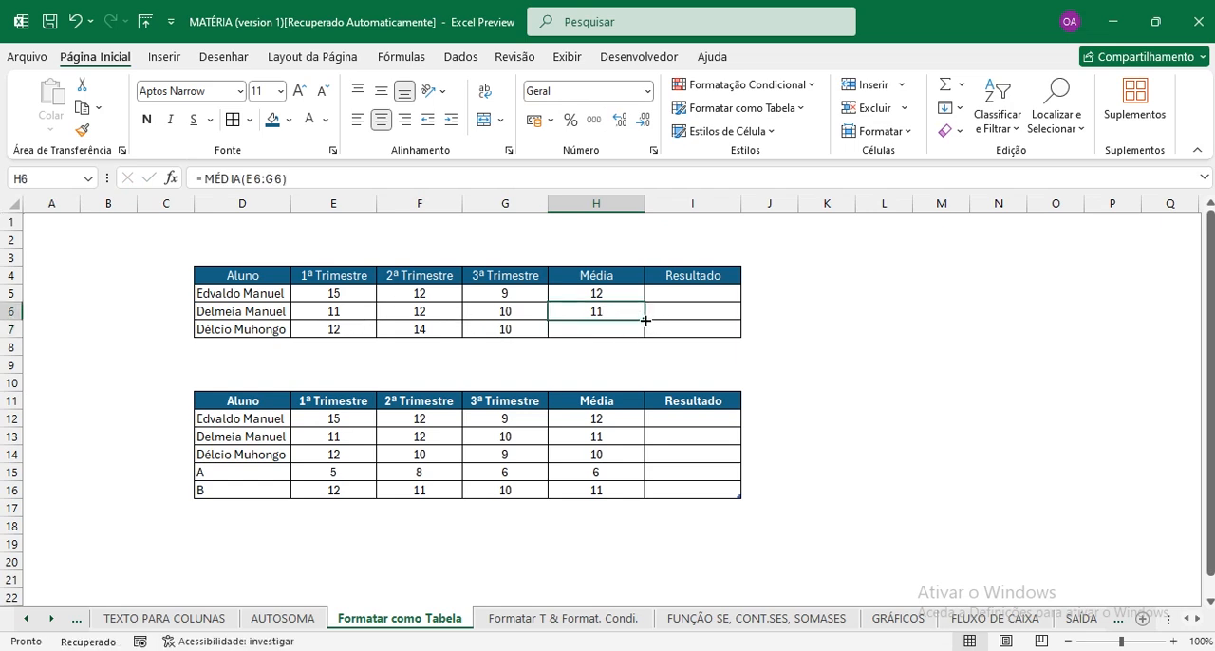
drag(645, 321, 646, 336)
click(614, 331)
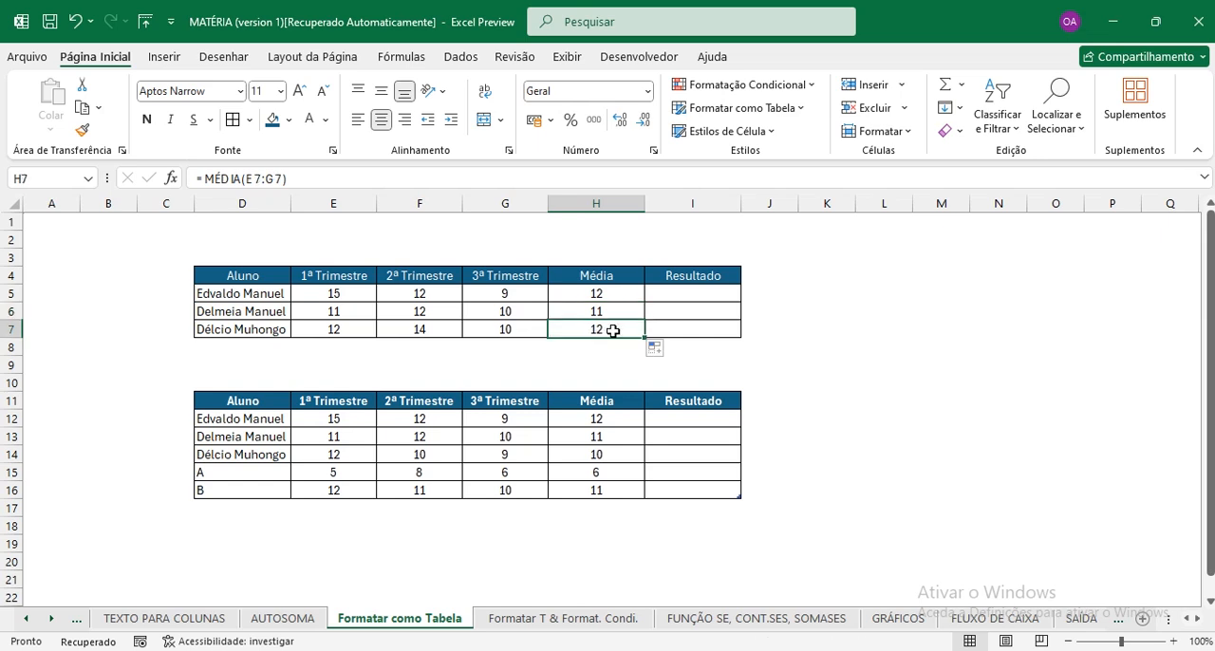